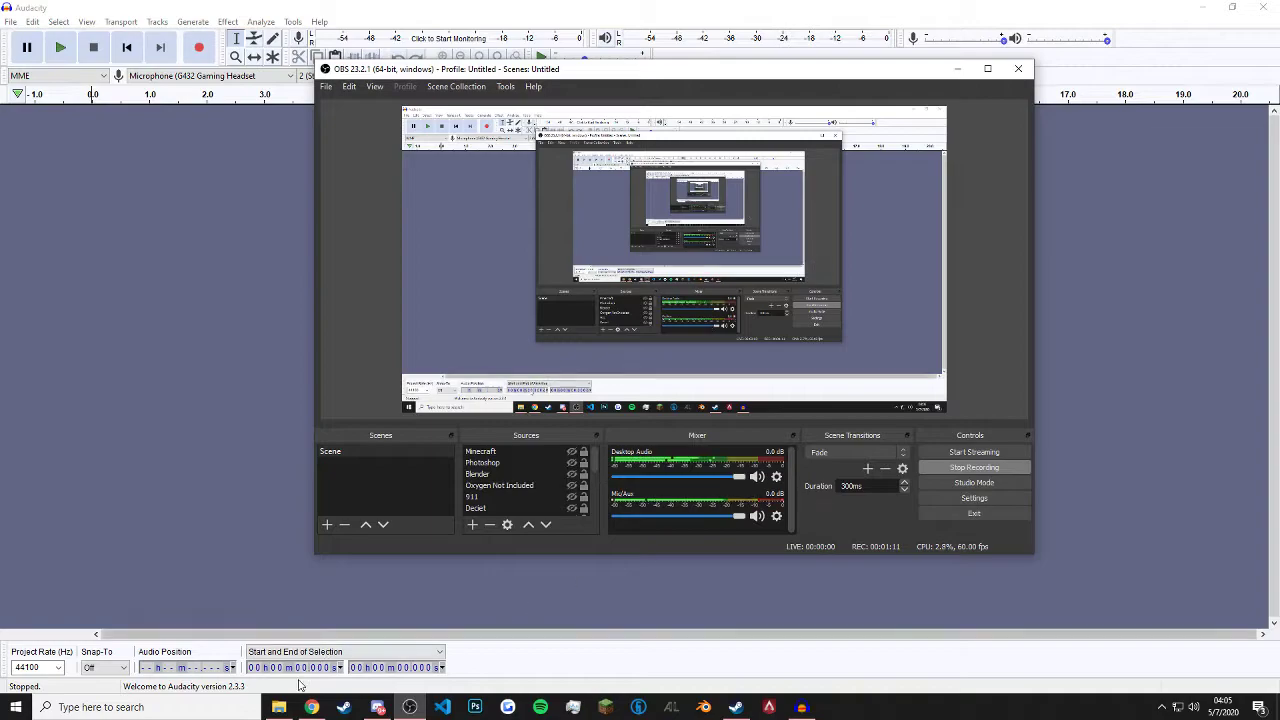
Step: Open the Pathfinder Siren/Light Controller product page on the Federal Signal site
left_click(312, 707)
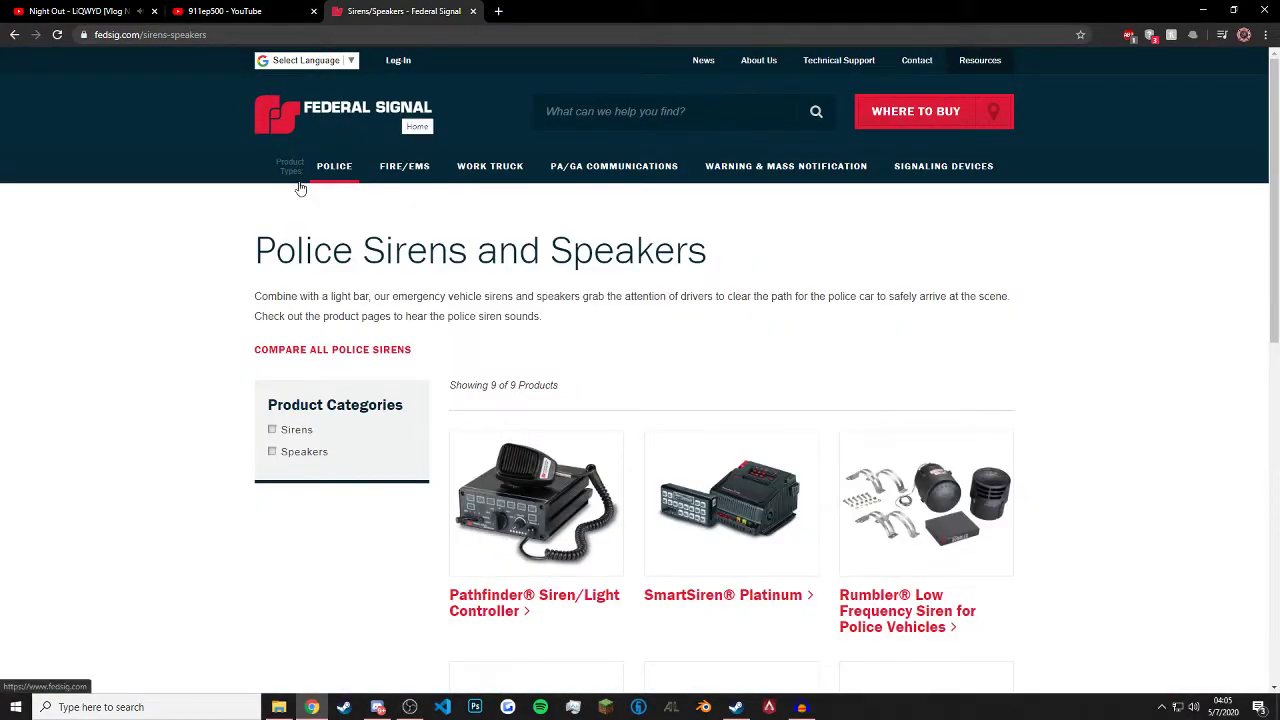
scroll(252, 384, "down", 3)
left_click(498, 332)
scroll(870, 502, "down", 4)
scroll(760, 400, "down", 2)
scroll(840, 500, "up", 1)
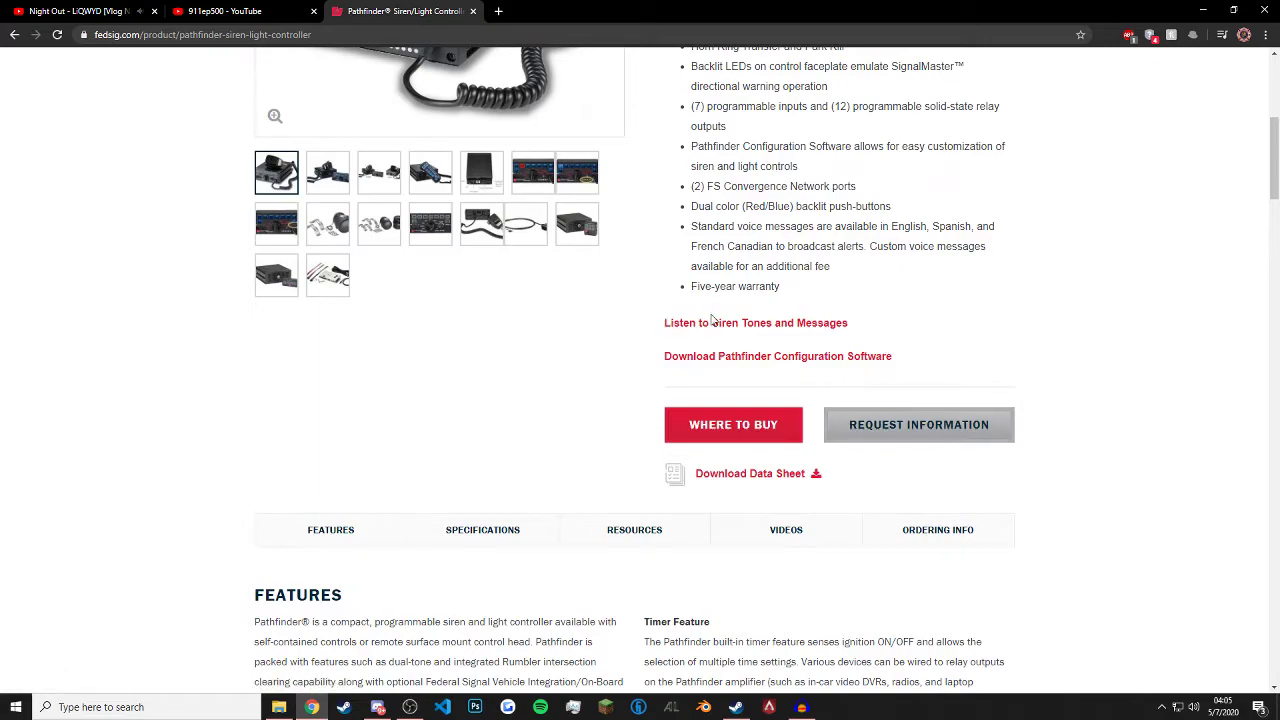
Step: Scroll through the Pathfinder's listing of siren tones and messages
left_click(722, 326)
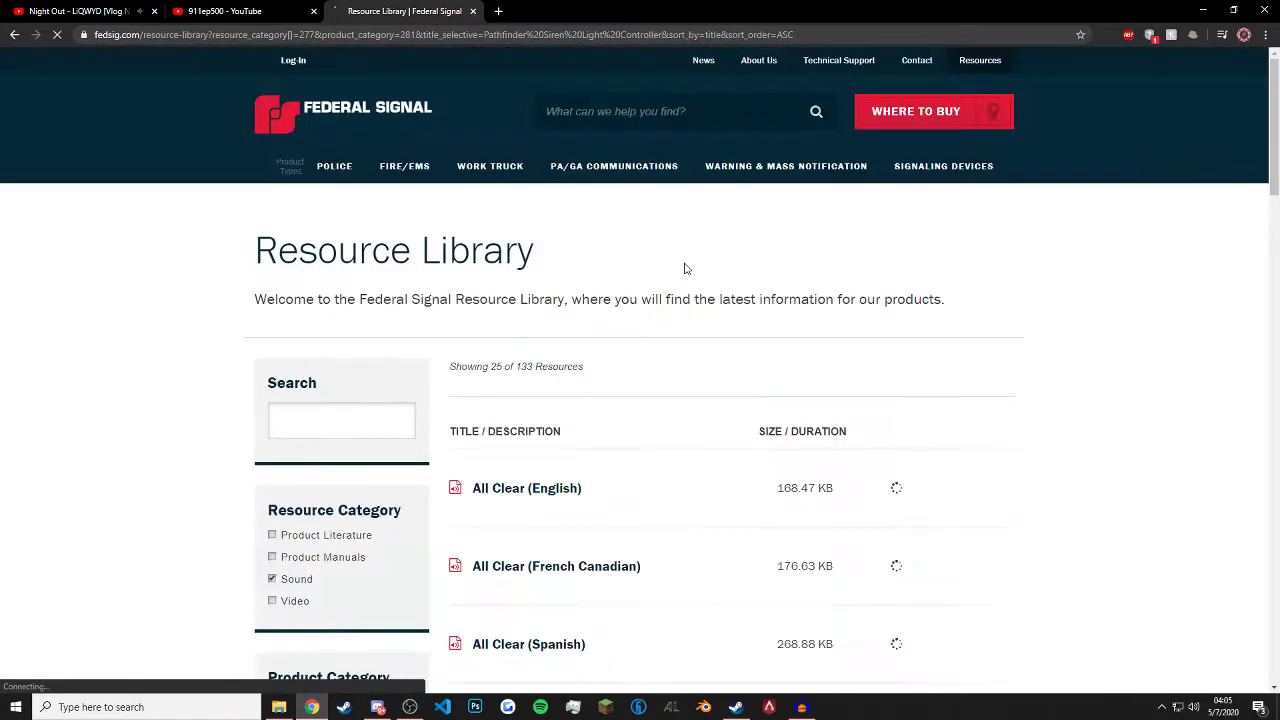
scroll(831, 397, "down", 1)
scroll(834, 351, "down", 2)
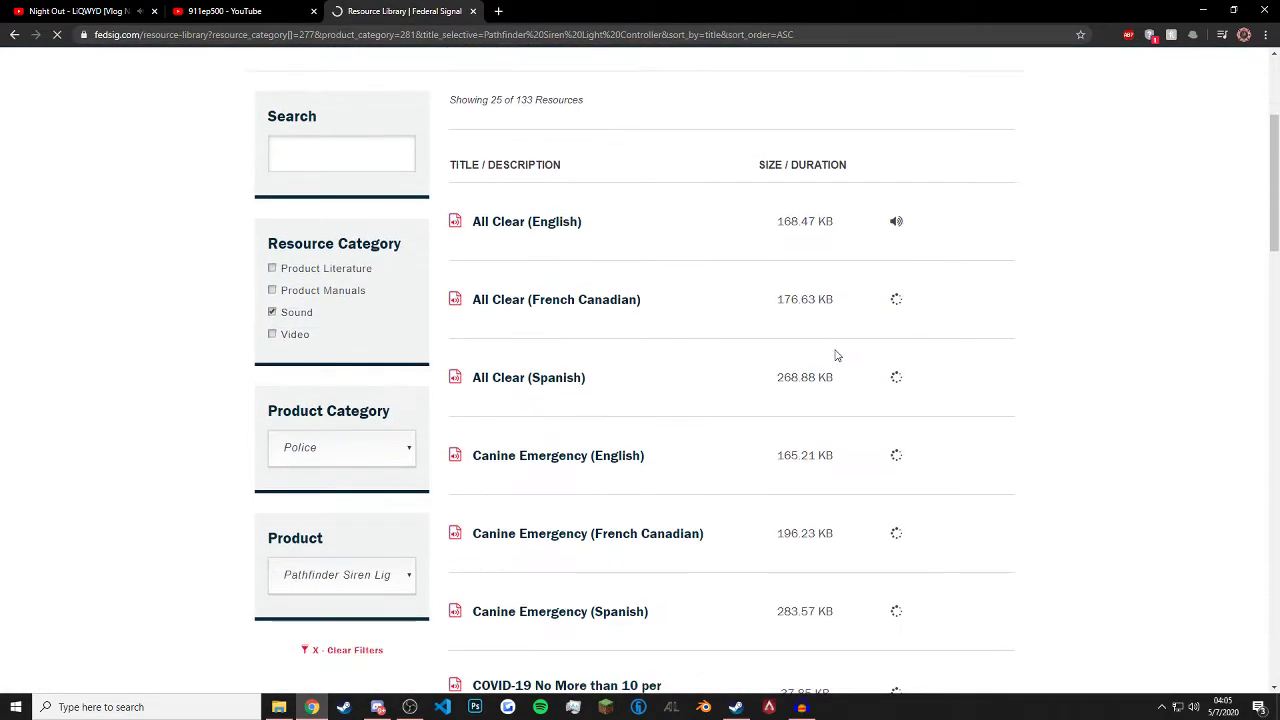
scroll(837, 300, "down", 3)
scroll(837, 294, "down", 2)
scroll(838, 294, "down", 1)
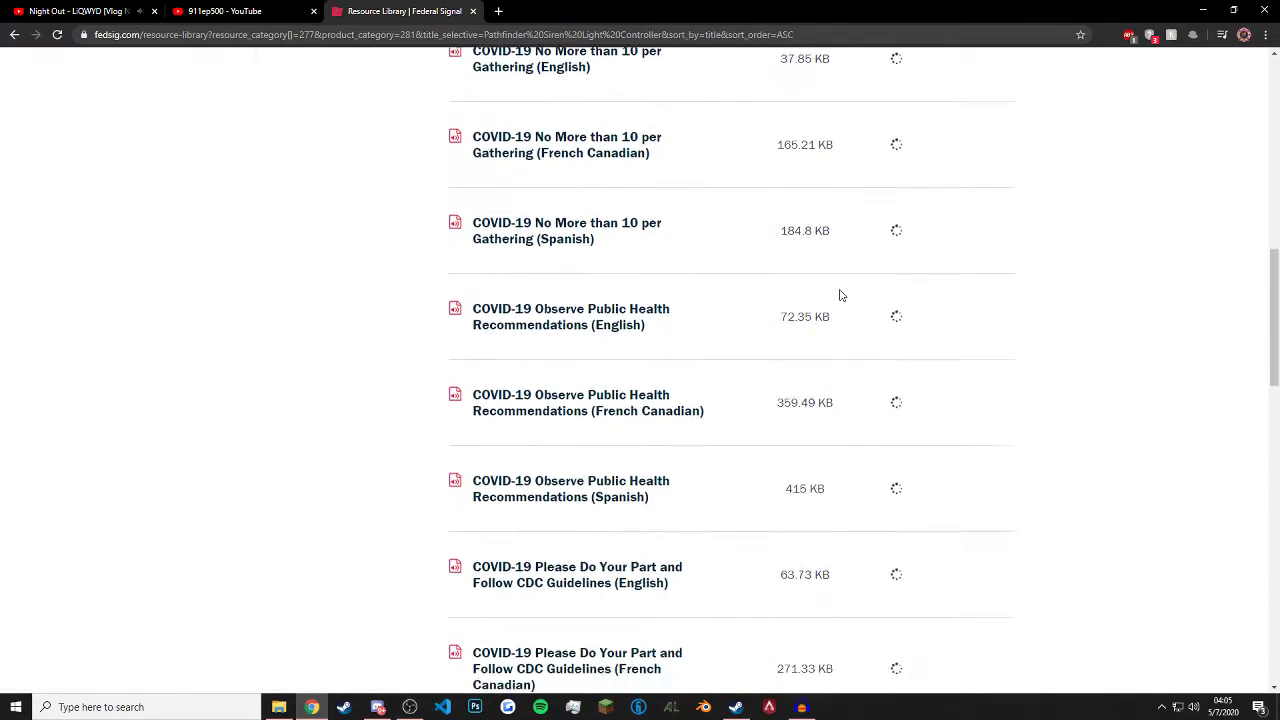
scroll(838, 292, "down", 3)
scroll(837, 291, "down", 5)
scroll(837, 291, "down", 5)
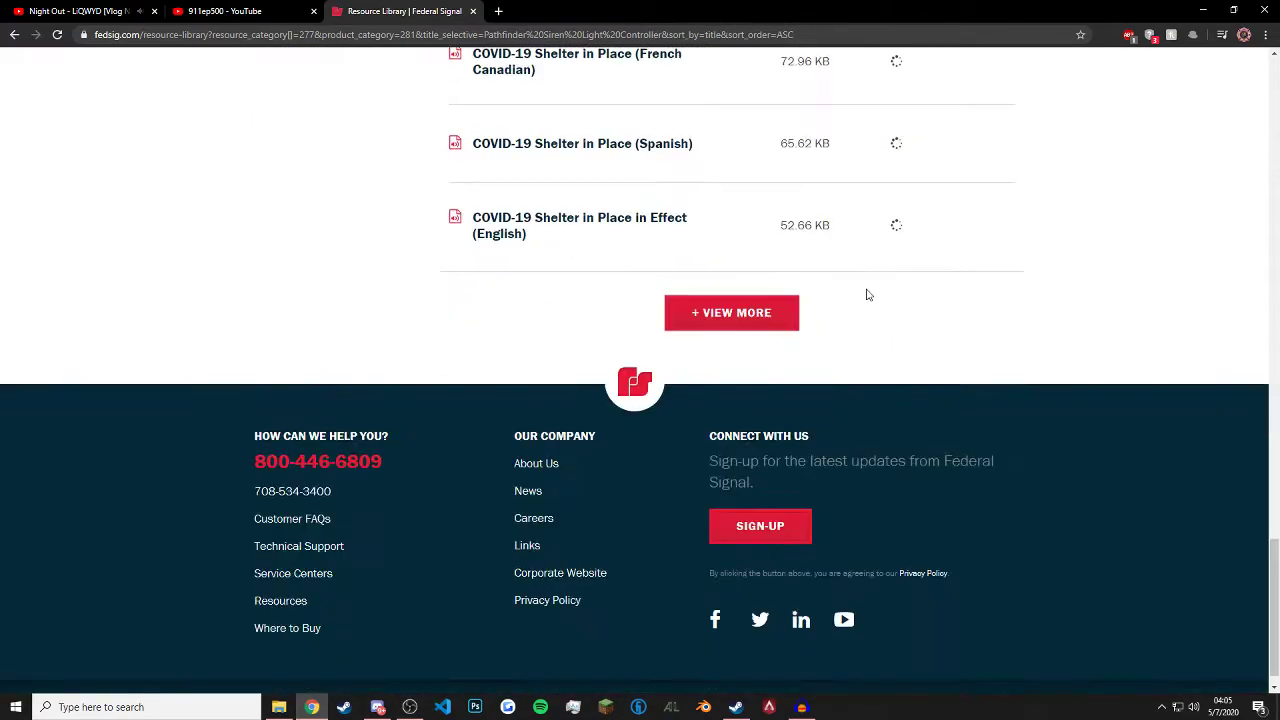
scroll(1000, 180, "up", 10)
scroll(1000, 180, "up", 10)
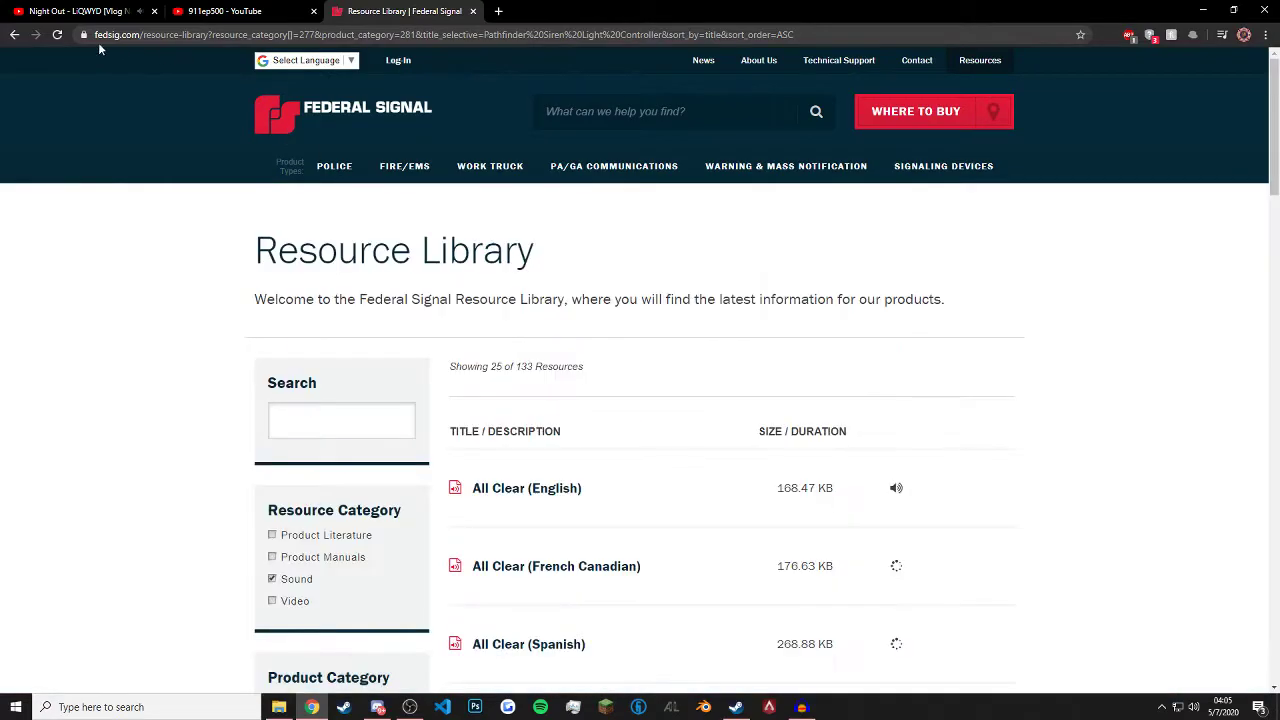
Step: Go back to the sirens listing and open the SmartSiren Platinum product page
left_click(13, 36)
left_click(13, 36)
left_click(722, 182)
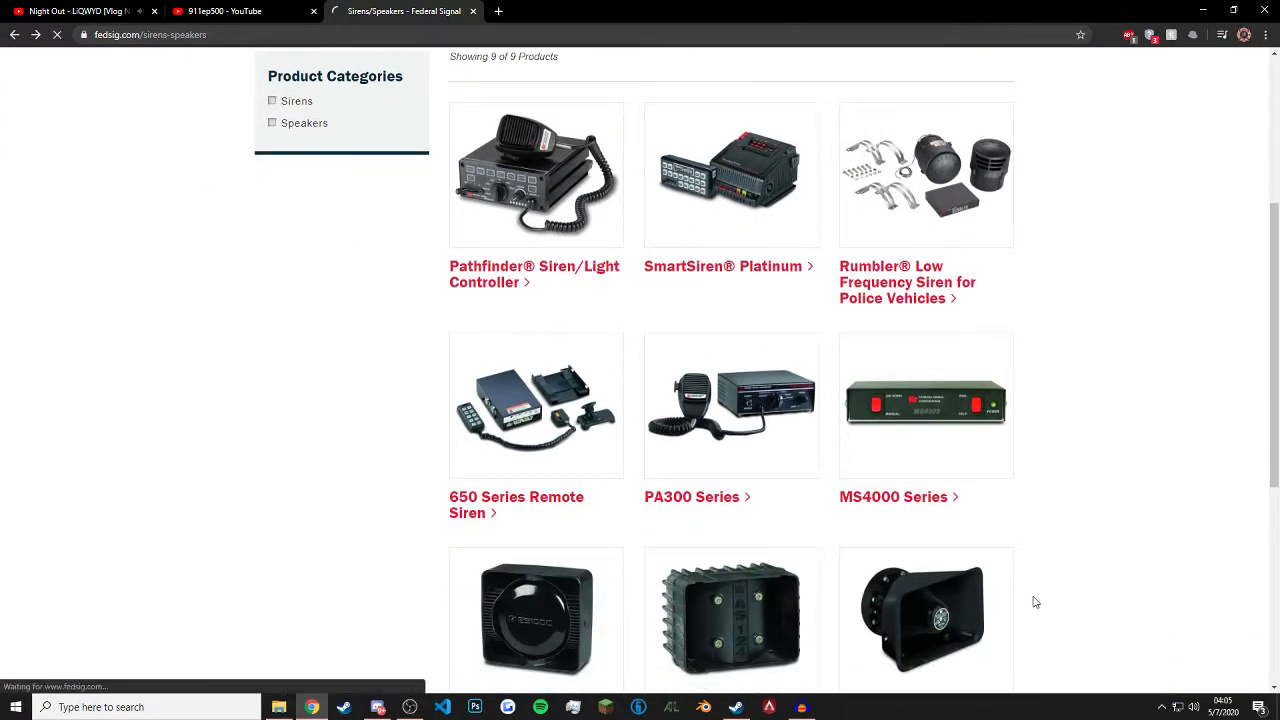
key("ctrl+1")
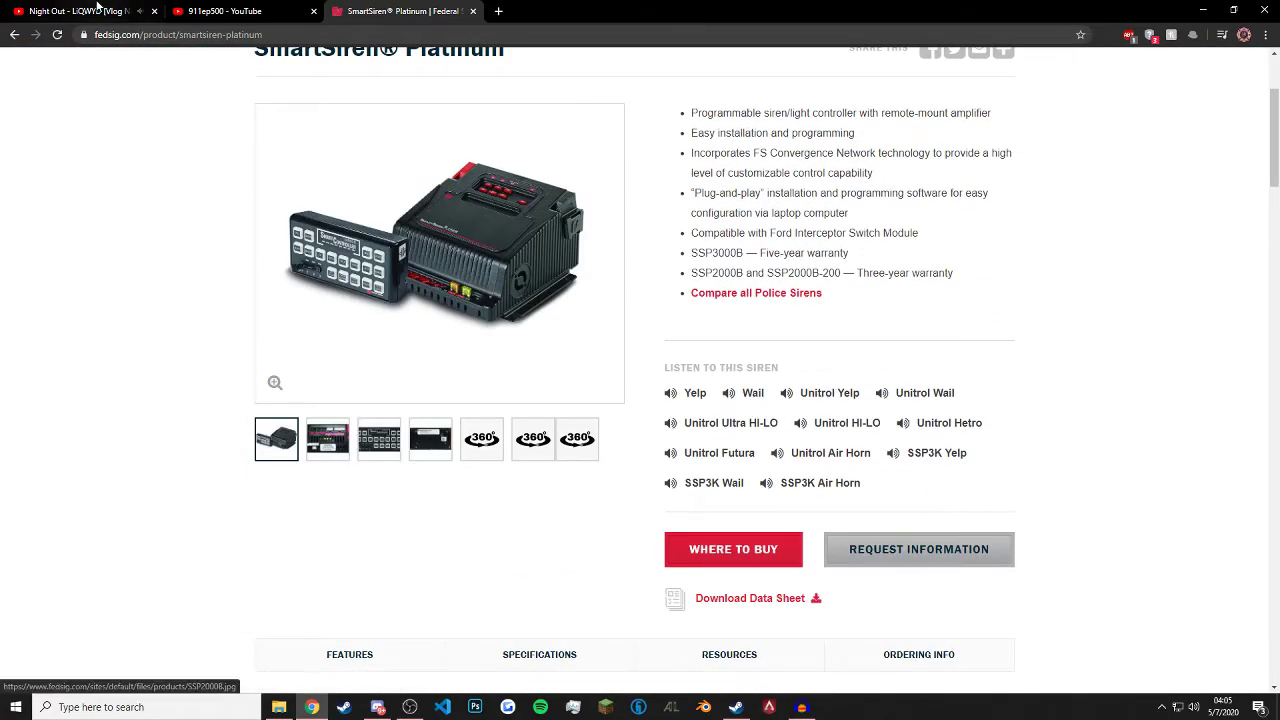
key("ctrl+3")
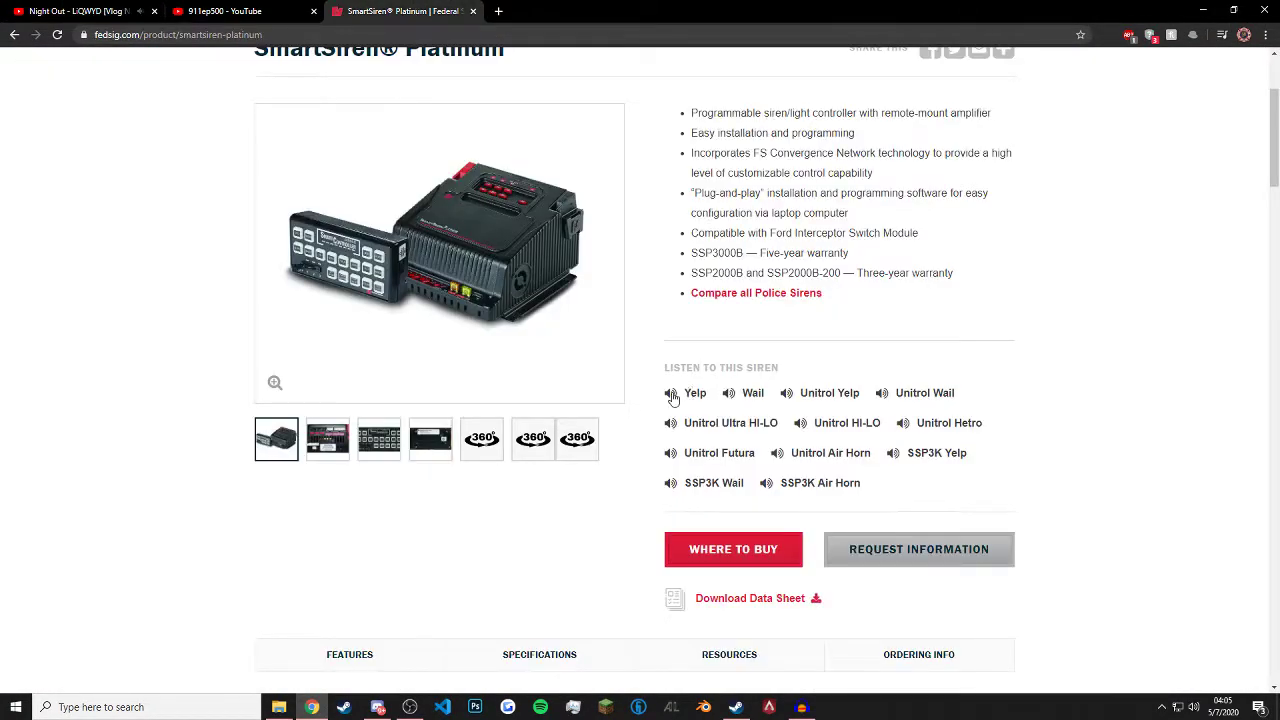
Step: Play the Yelp, Wail and Unitrol Ultra HI-LO siren samples
left_click(671, 394)
left_click(728, 393)
left_click(668, 423)
scroll(713, 416, "up", 1)
scroll(628, 494, "up", 2)
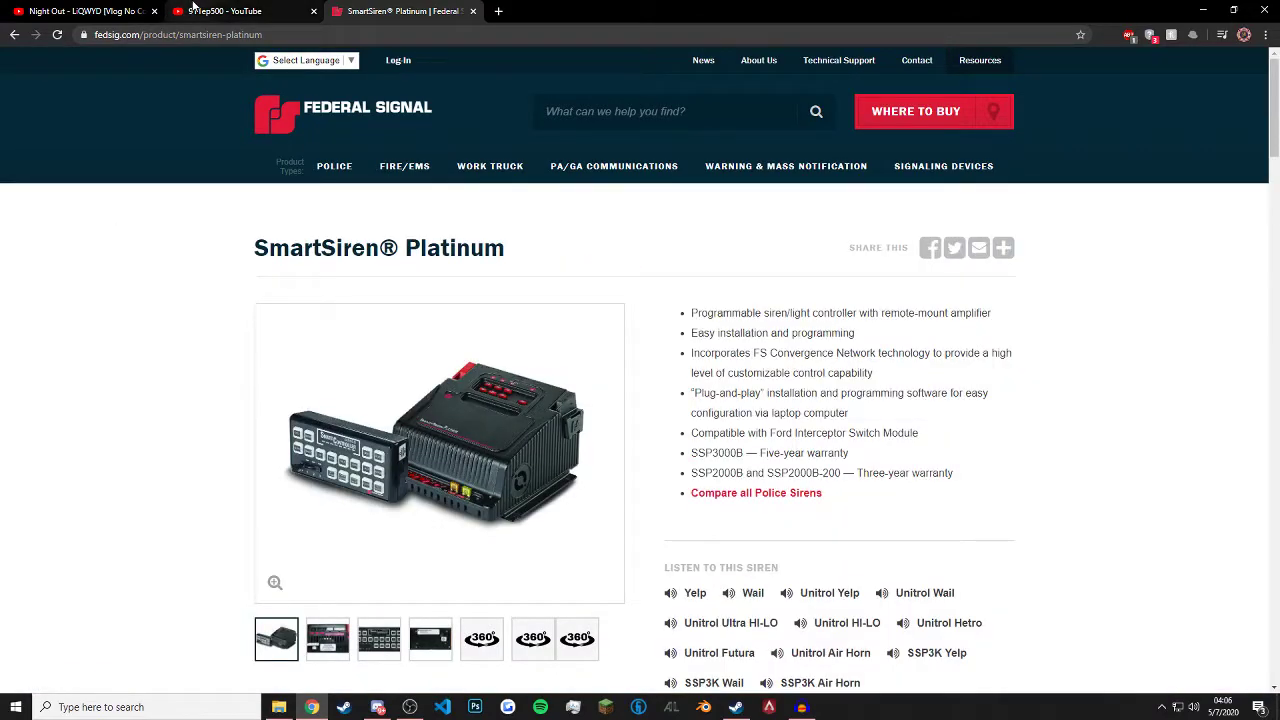
Step: Scroll through the 911ep500 channel's uploaded videos and return to the top
left_click(186, 8)
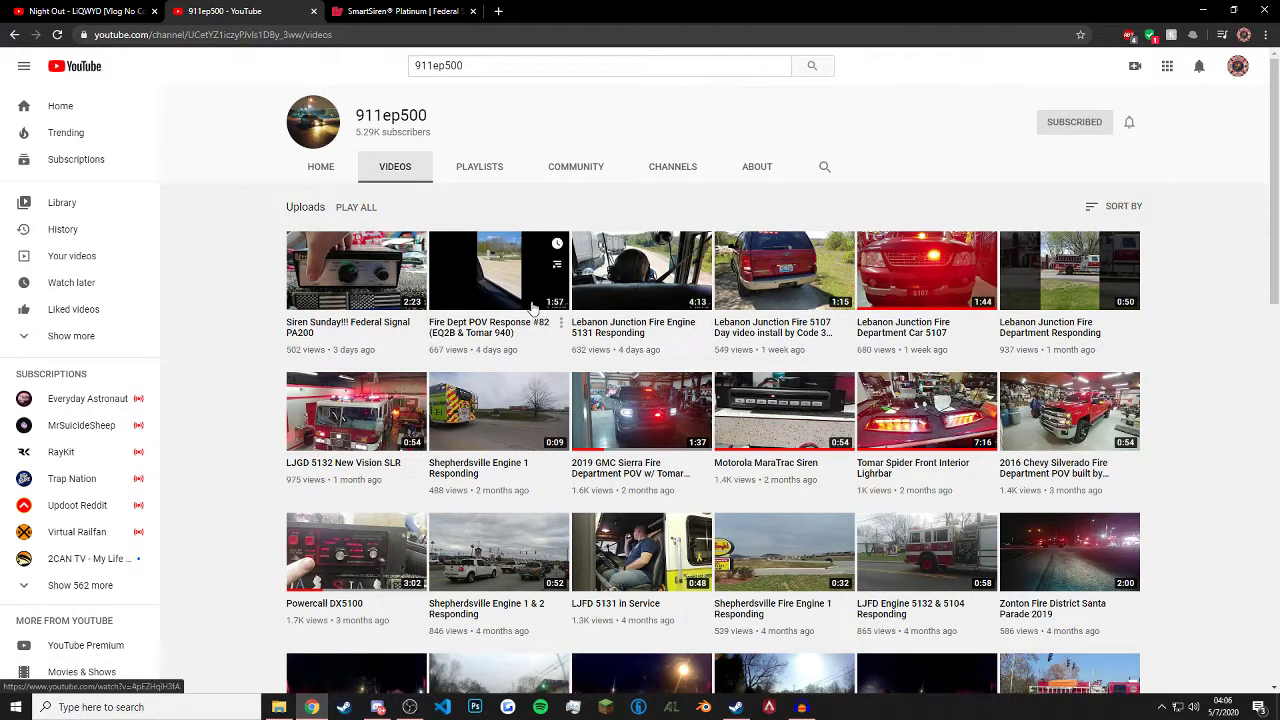
scroll(660, 335, "down", 3)
scroll(600, 325, "down", 2)
scroll(538, 316, "down", 1)
scroll(560, 325, "down", 3)
scroll(590, 335, "down", 2)
scroll(630, 350, "down", 4)
scroll(670, 375, "down", 3)
scroll(670, 375, "down", 2)
scroll(670, 375, "down", 4)
scroll(670, 375, "down", 3)
scroll(670, 375, "down", 2)
scroll(670, 375, "down", 1)
scroll(670, 375, "down", 2)
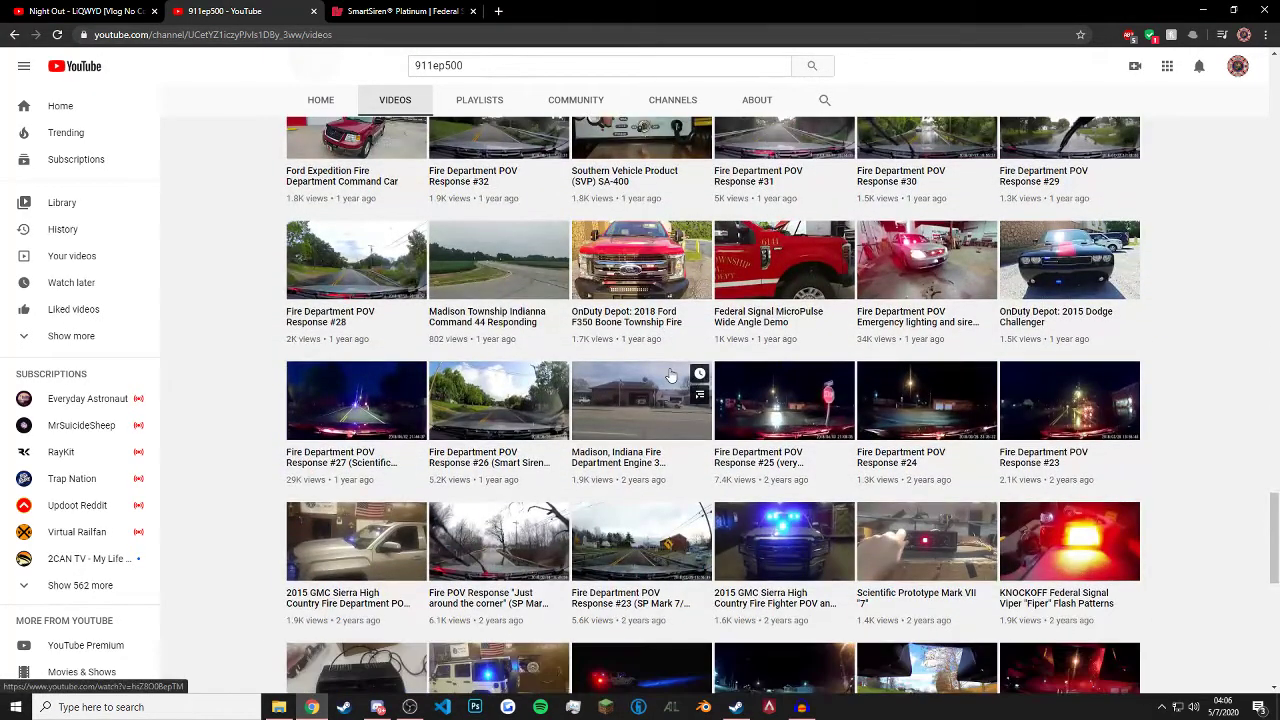
scroll(670, 375, "down", 3)
scroll(670, 375, "down", 3)
scroll(670, 375, "down", 1)
scroll(670, 375, "down", 1)
scroll(670, 375, "down", 3)
scroll(670, 375, "down", 3)
scroll(670, 375, "down", 1)
scroll(670, 375, "down", 1)
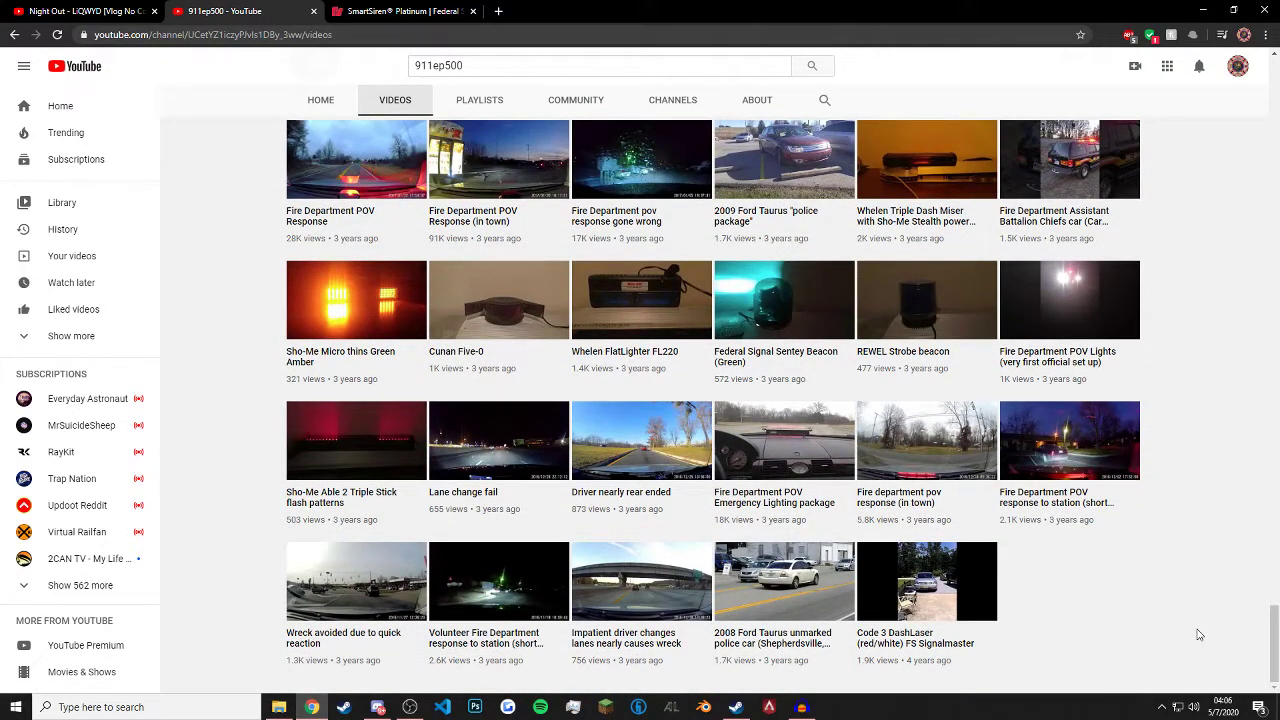
key("Home")
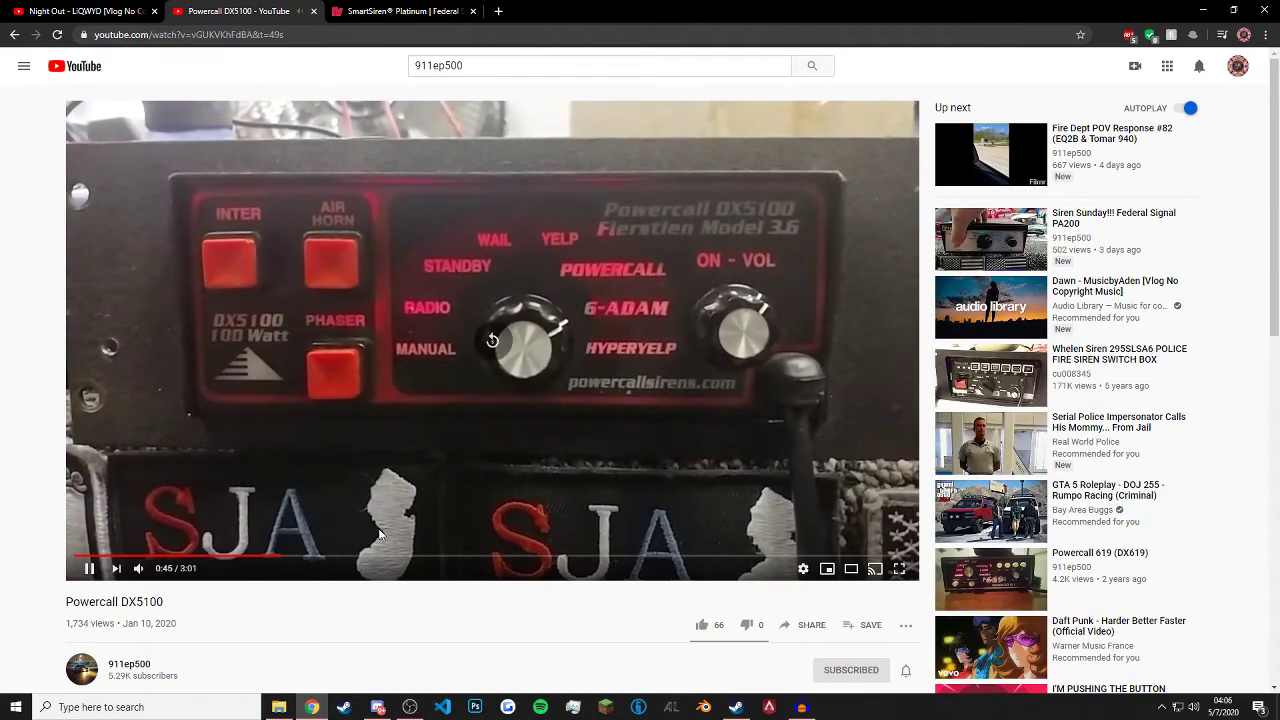
Step: Rewind the Powercall DX5100 video, raise its volume, view fullscreen and pause it at 0:26
key("j")
key("j")
key("j")
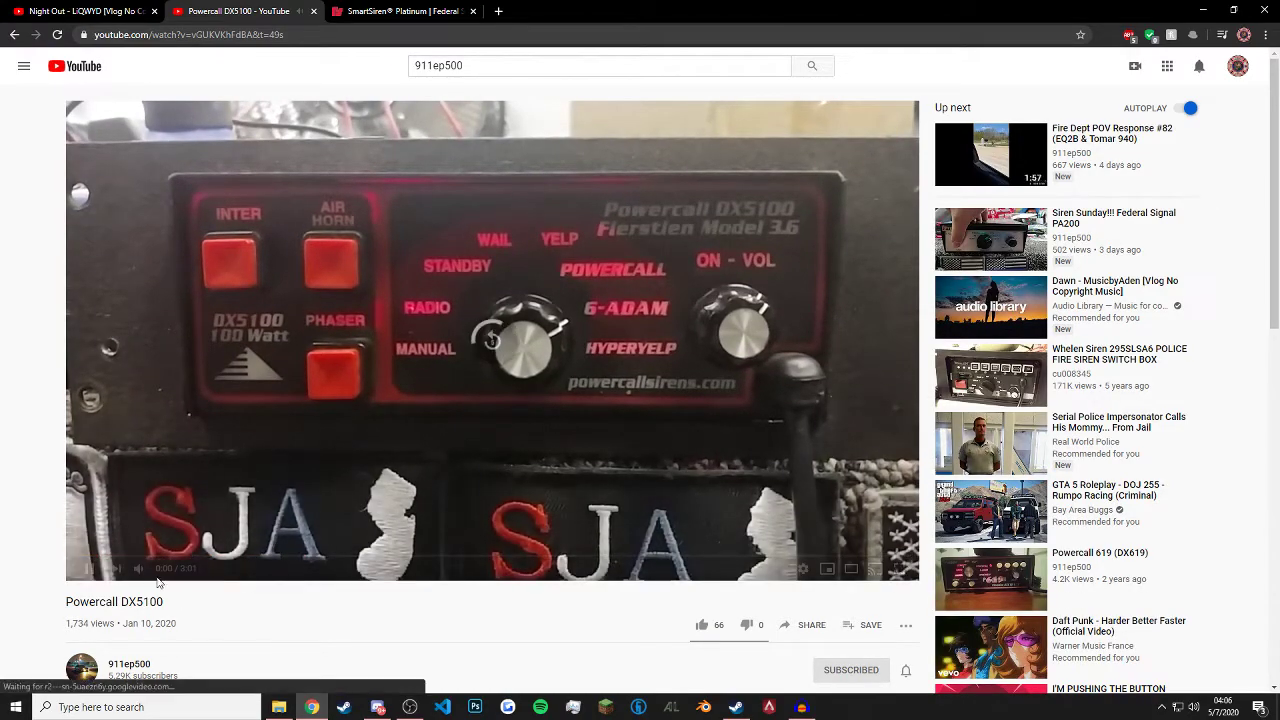
key("j")
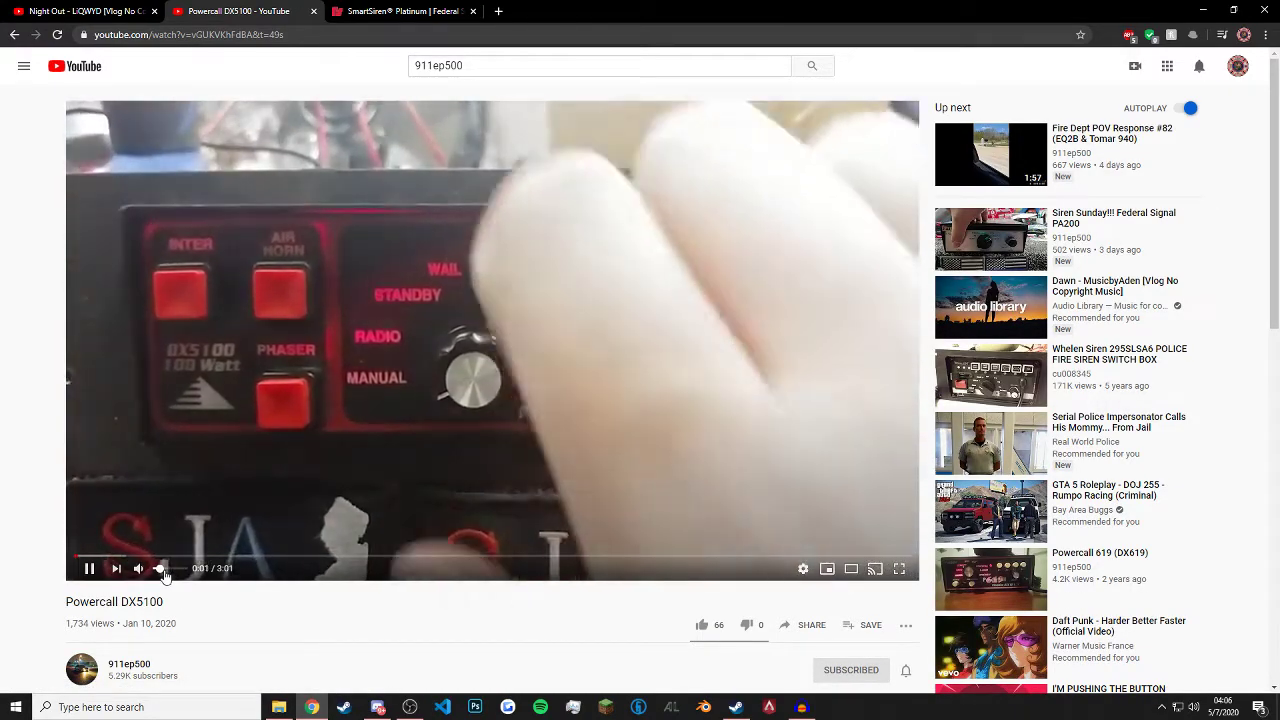
left_click_drag(163, 573, 168, 573)
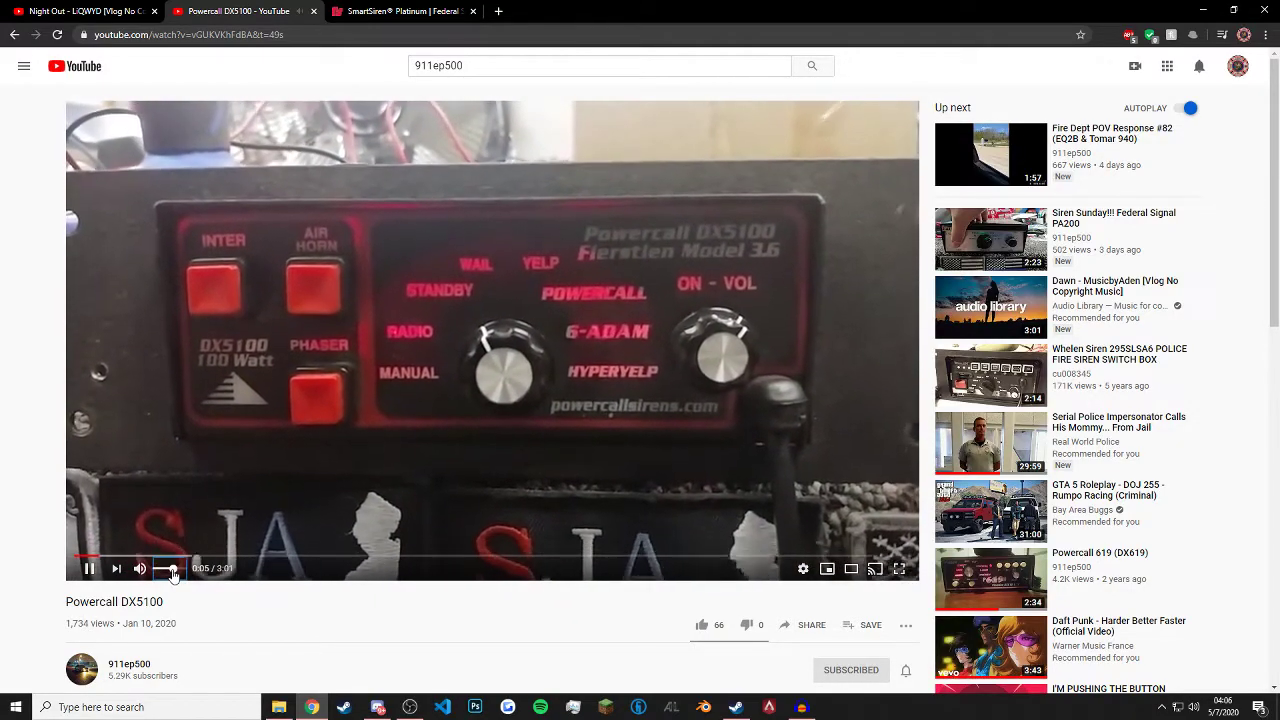
double_click(309, 500)
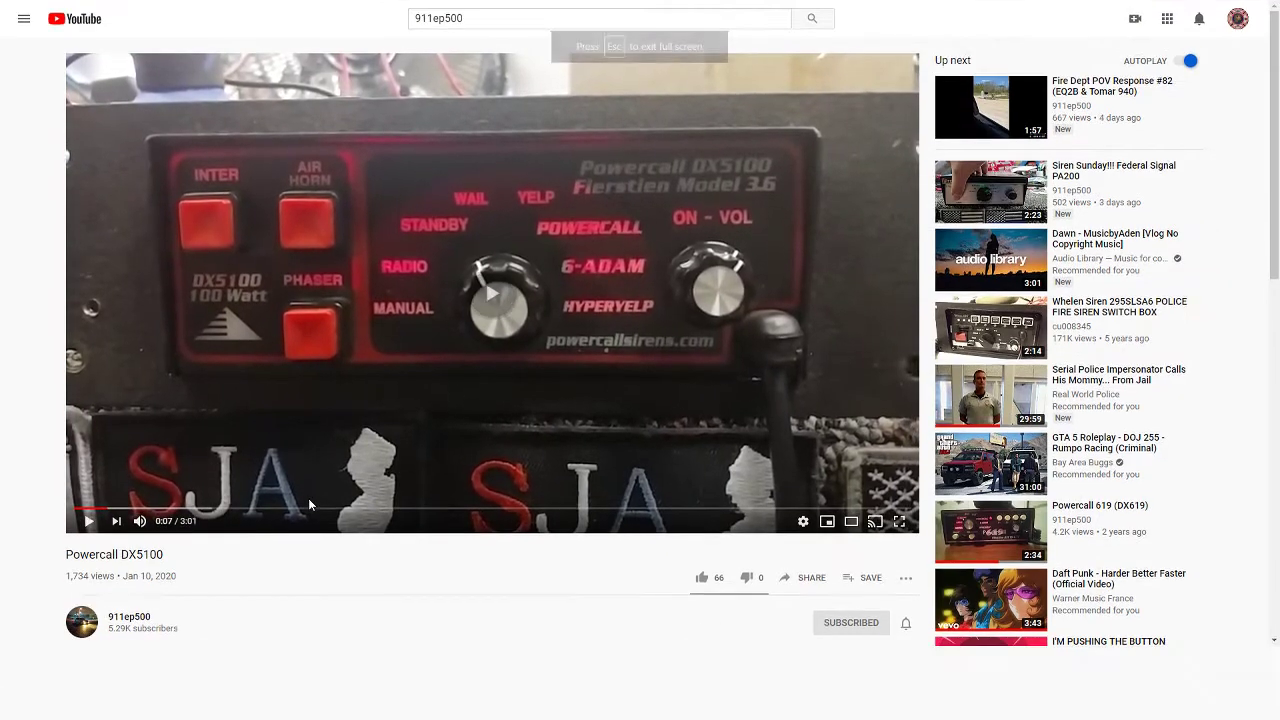
key("Escape")
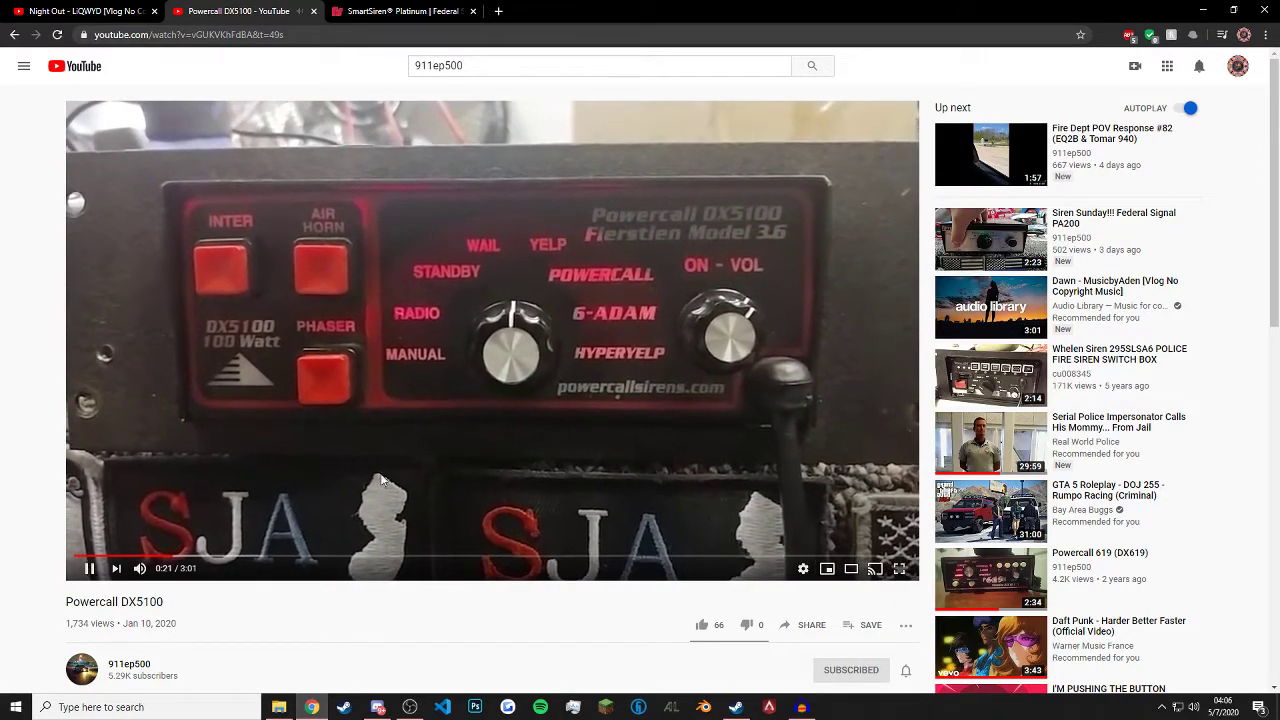
left_click(492, 338)
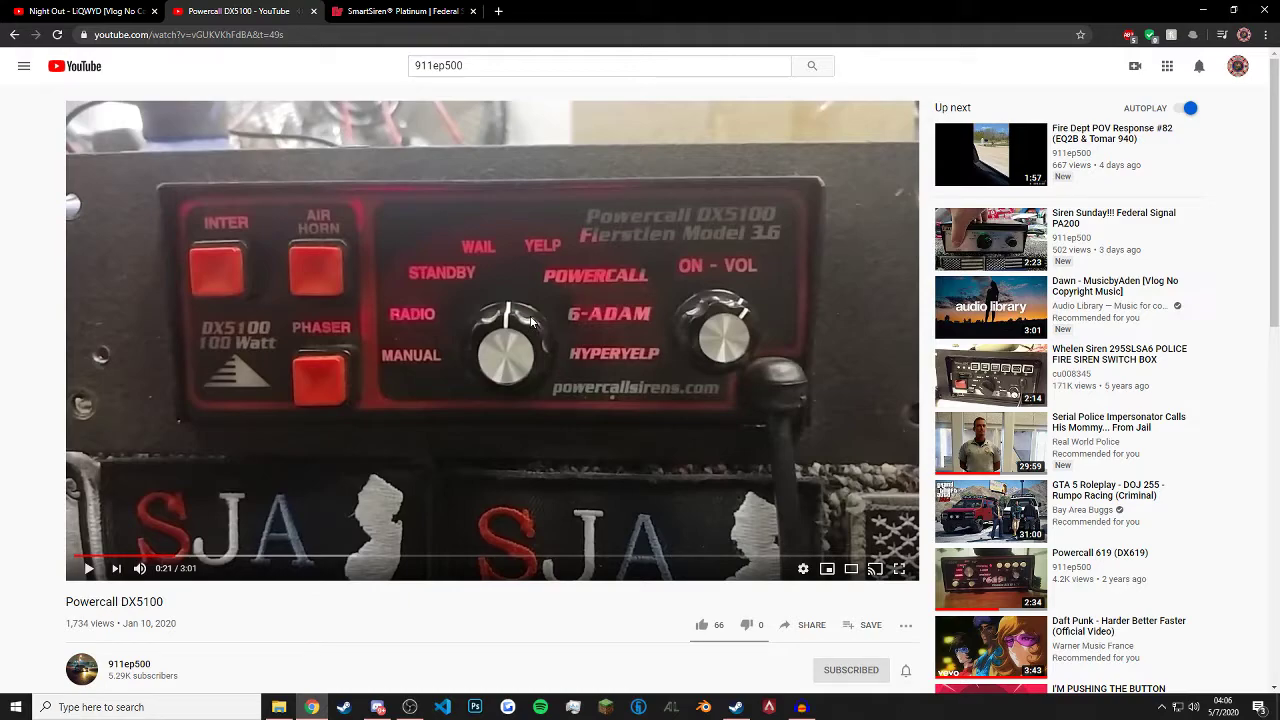
key("Right")
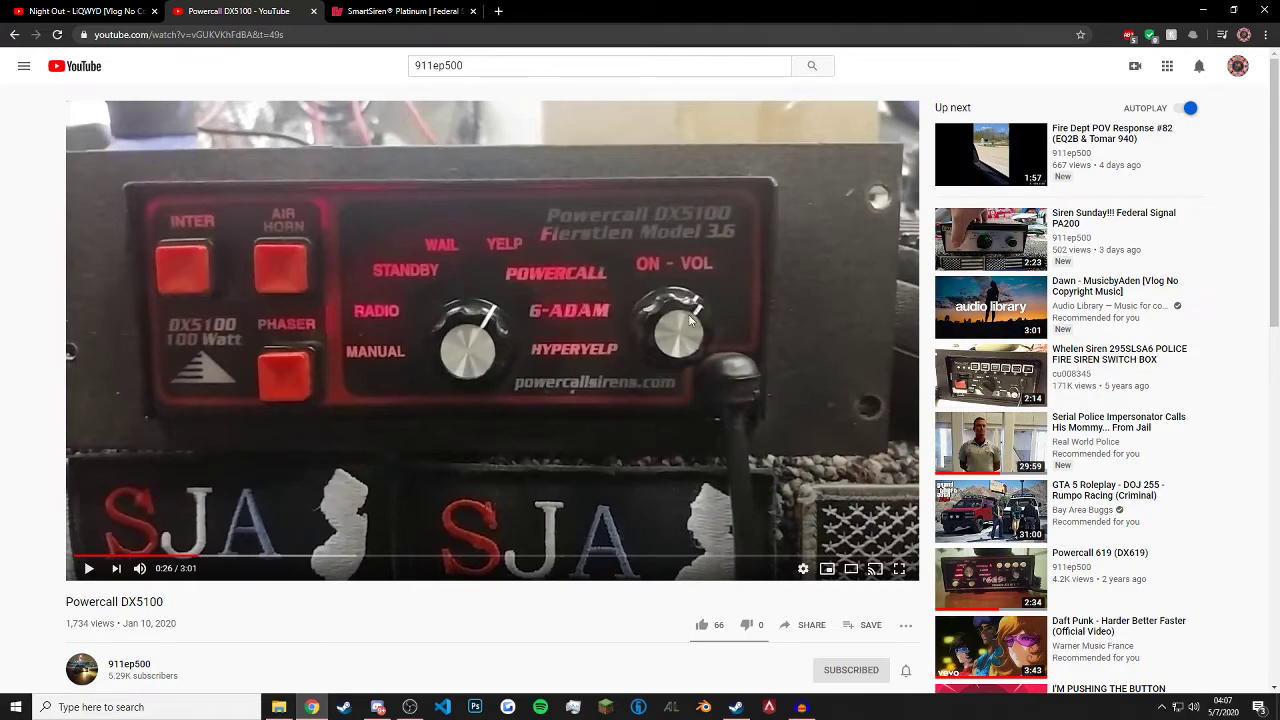
Step: Select the video's address and search the web for 'youtube to wav' in a new tab
left_click(440, 35)
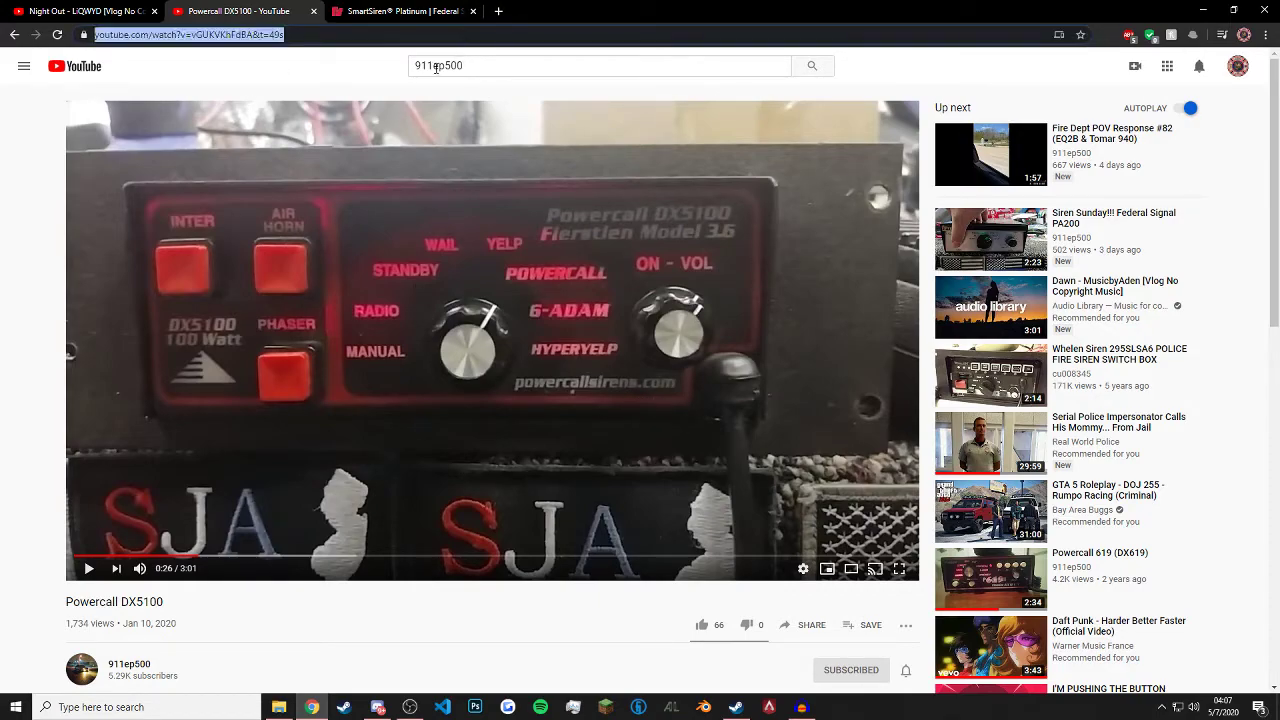
left_click(498, 11)
type("youtube to")
key("Down")
key("Down")
key("Return")
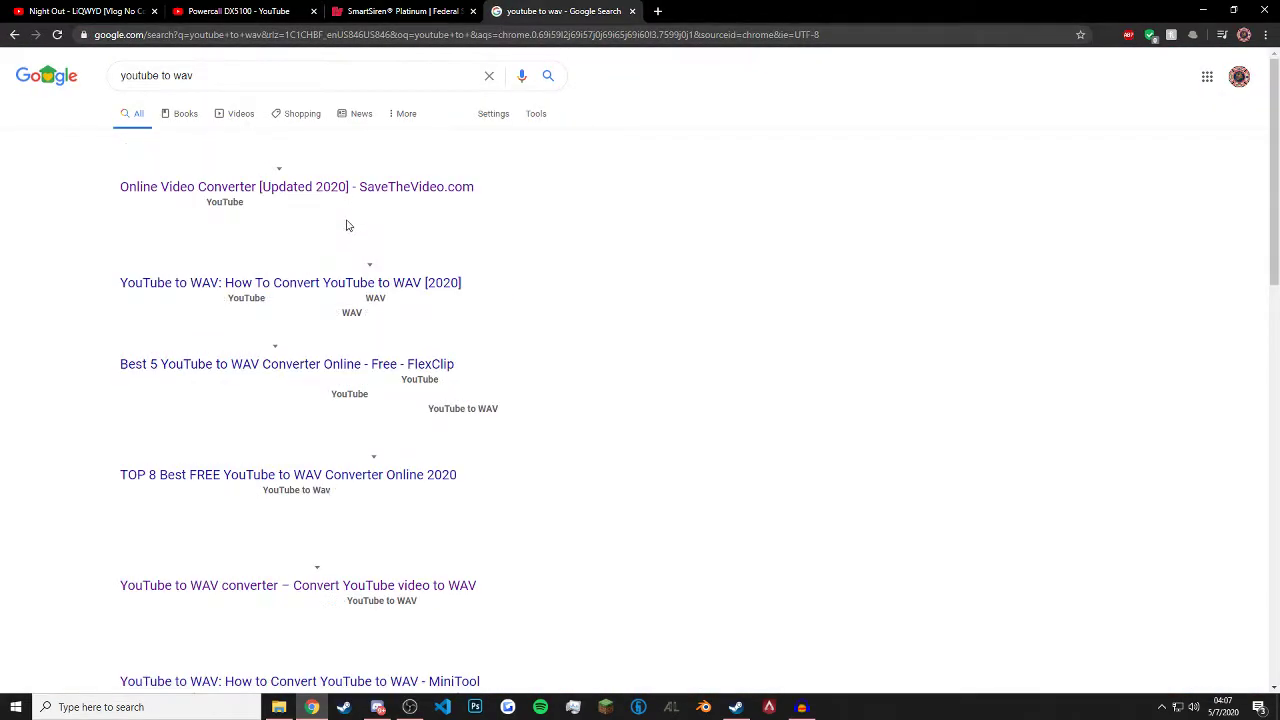
Step: Look over SaveTheVideo.com's Online Video Converter page, then close that tab
left_click(408, 192)
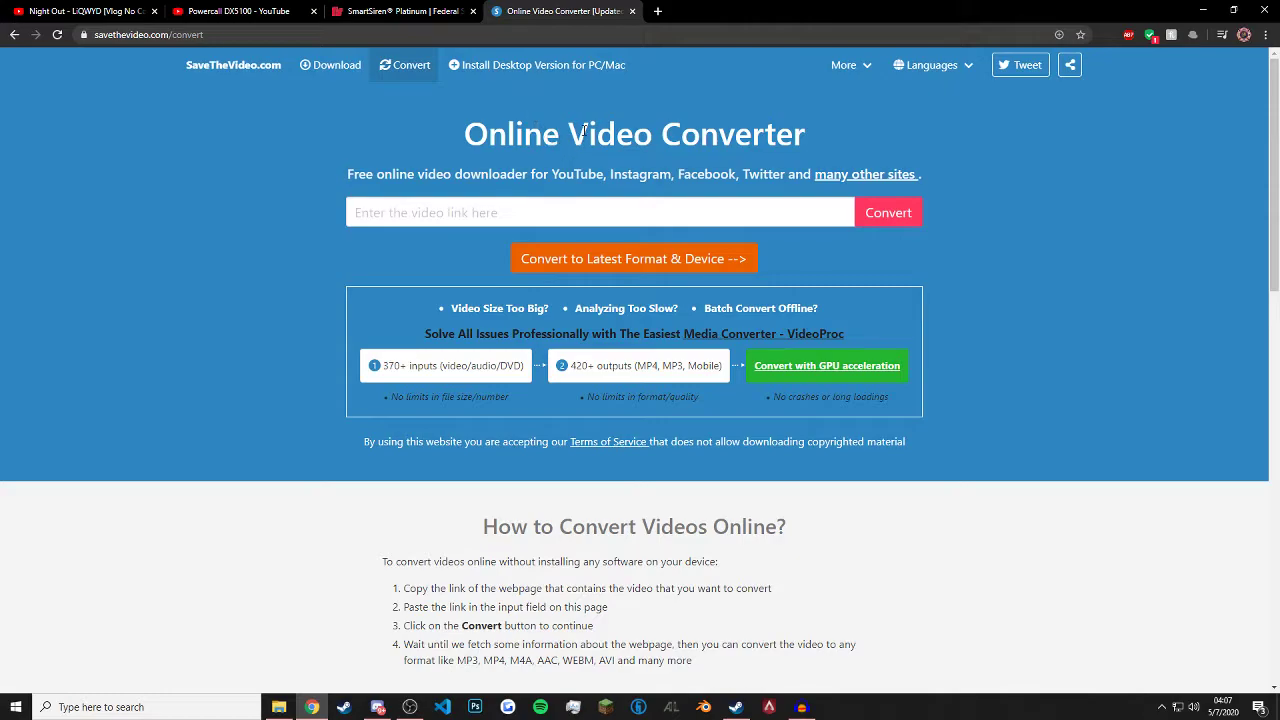
scroll(585, 133, "down", 1)
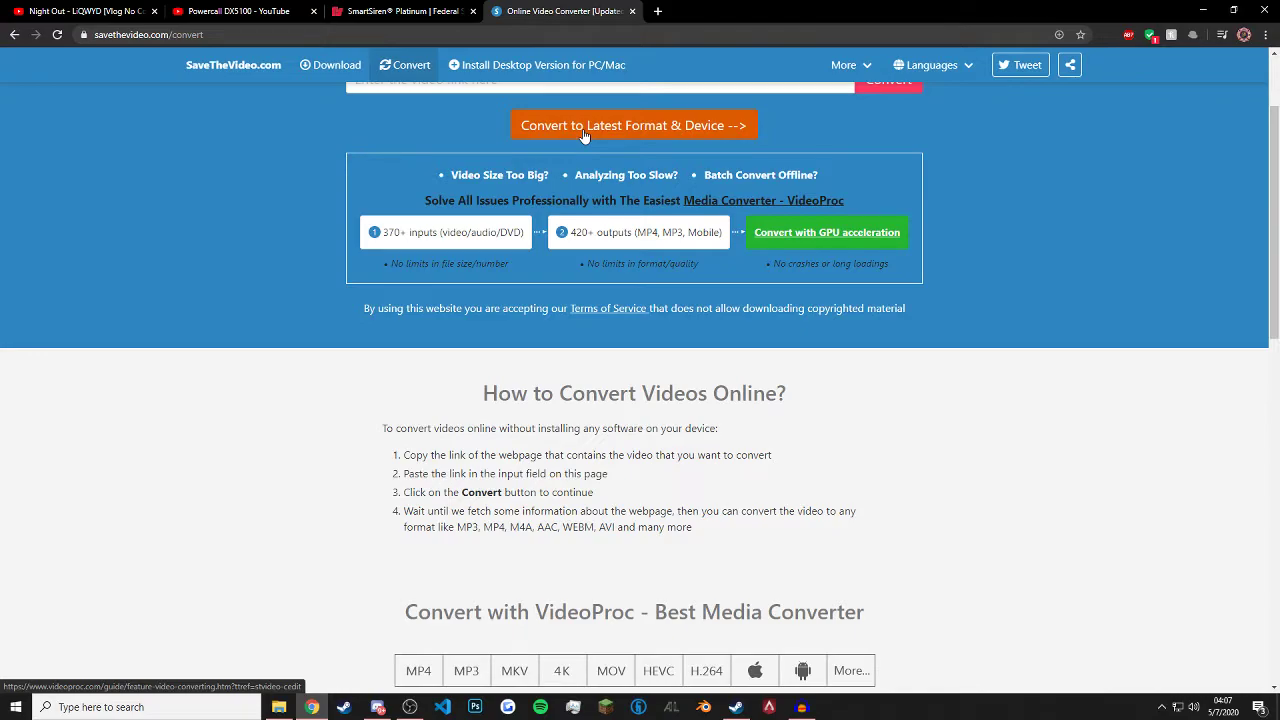
scroll(598, 103, "up", 1)
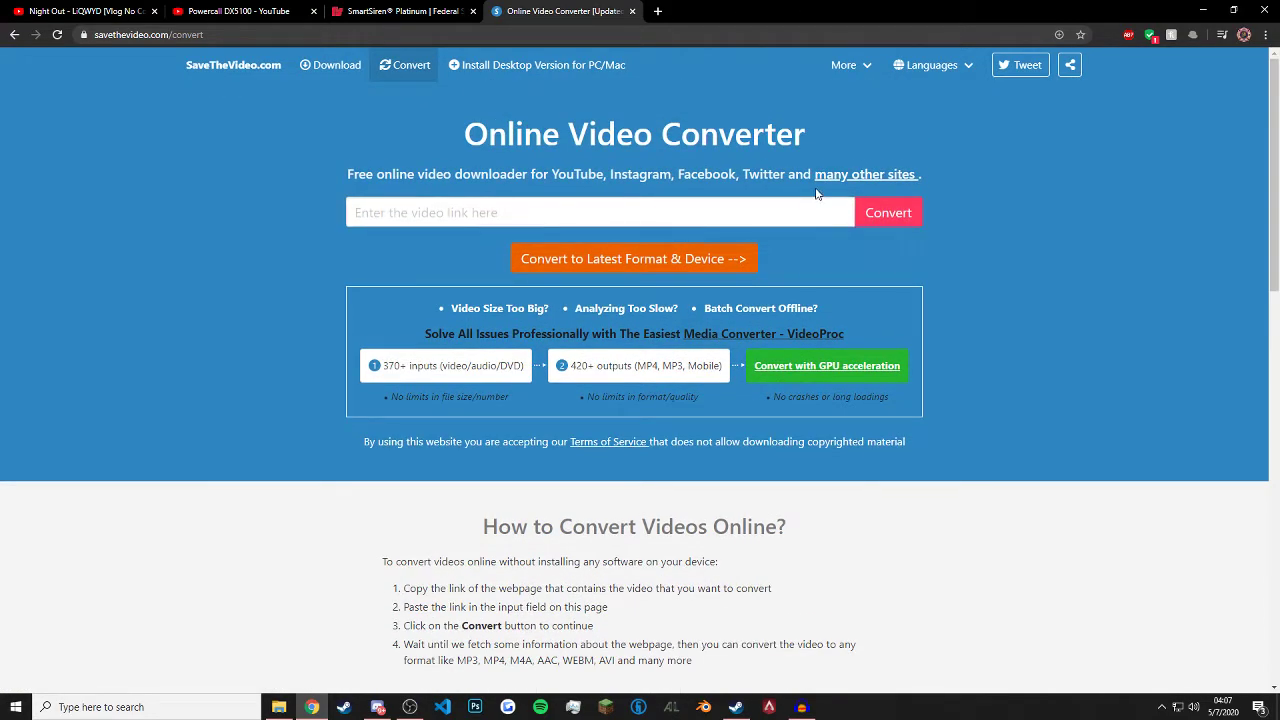
key("ctrl+w")
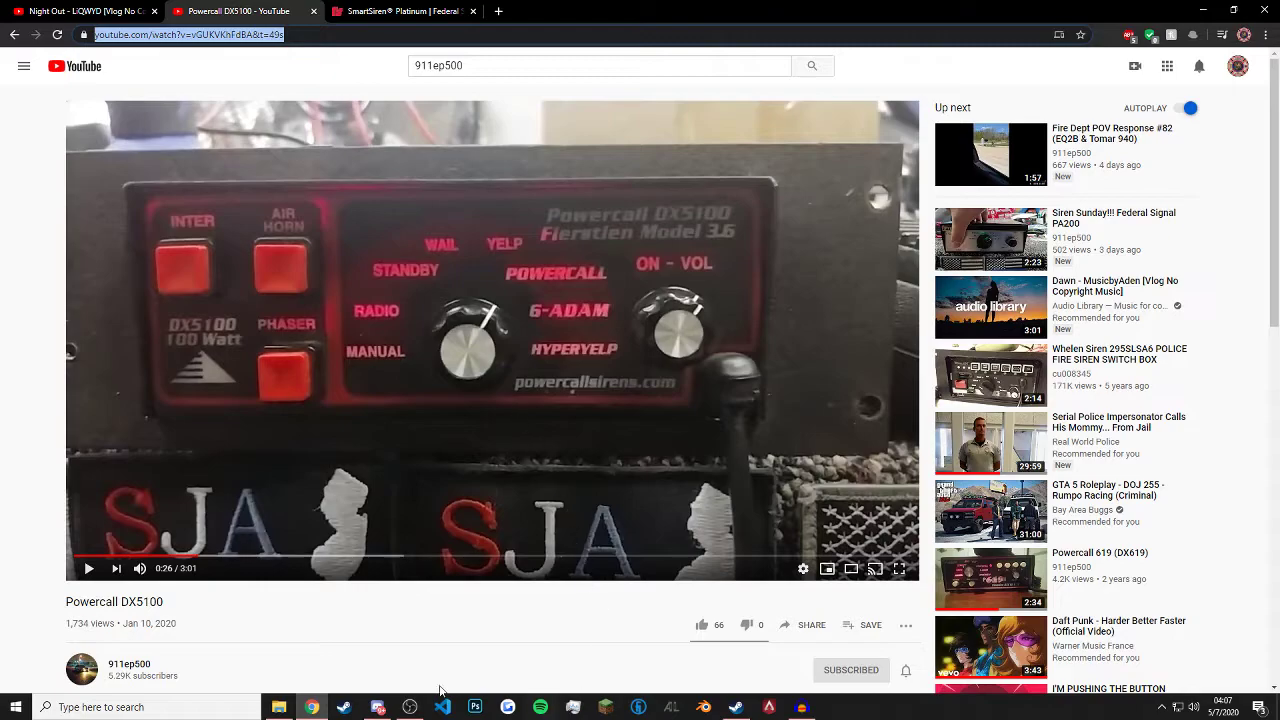
Step: Open the Logi Sounds > FedSig PA300 folder in File Explorer
left_click(279, 707)
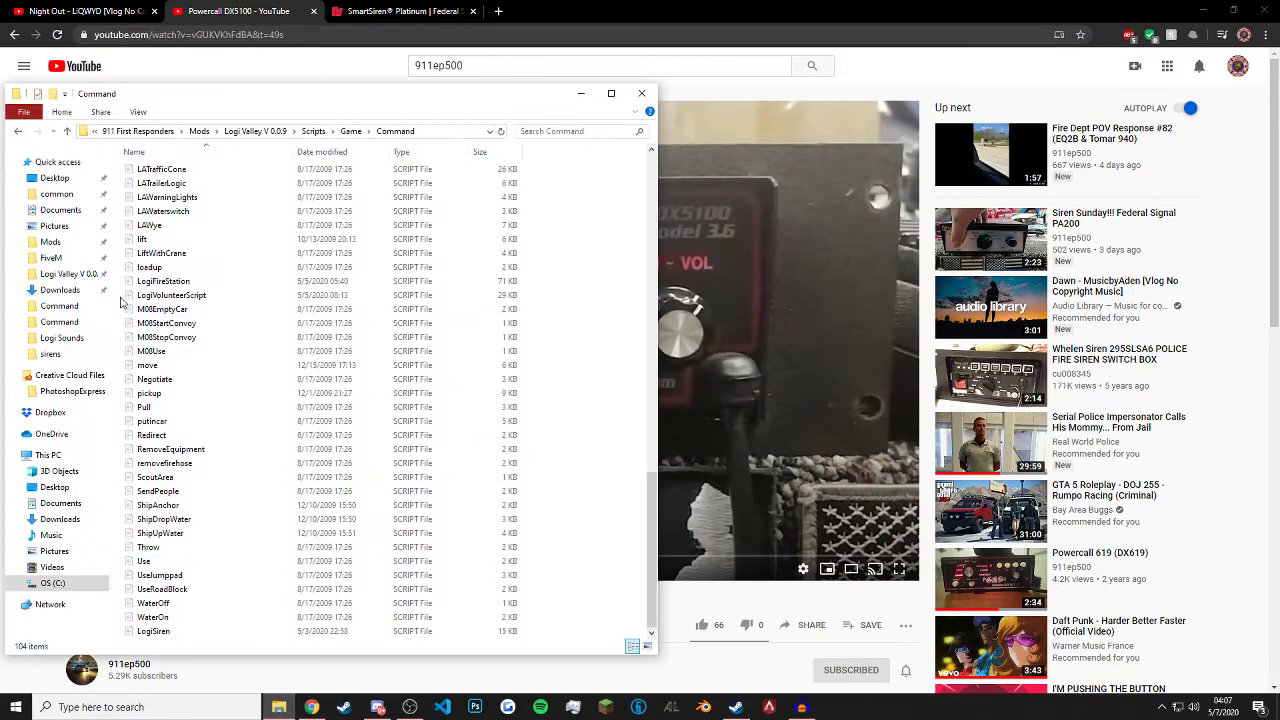
left_click(62, 338)
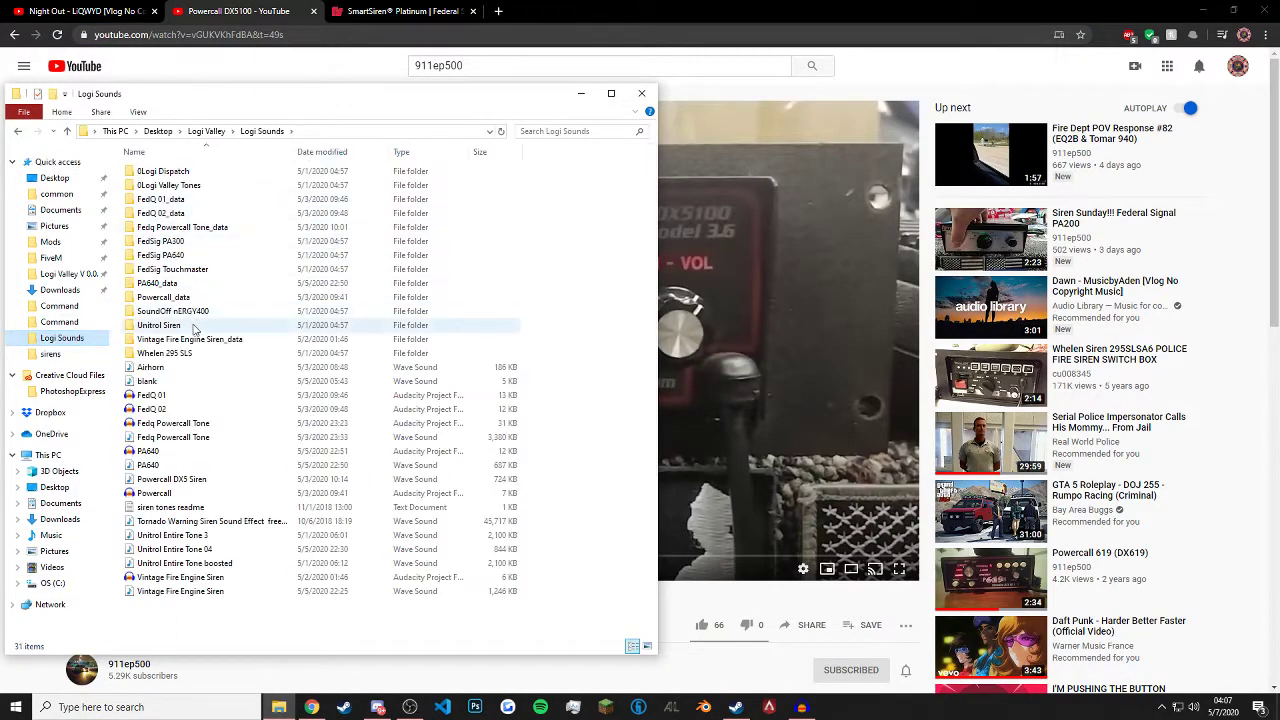
left_click(196, 246)
double_click(196, 246)
Step: Place Audacity beside the folder and drag wail.wav into it as a track
left_click(801, 707)
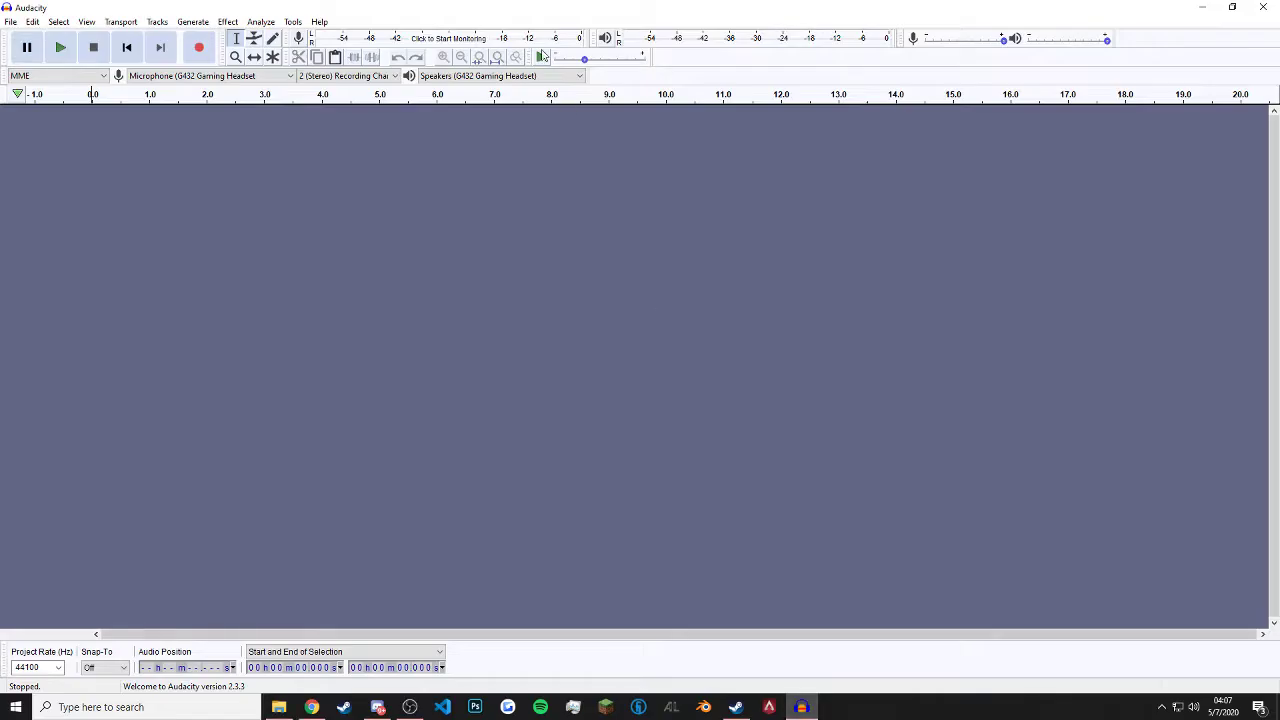
left_click_drag(491, 9, 838, 81)
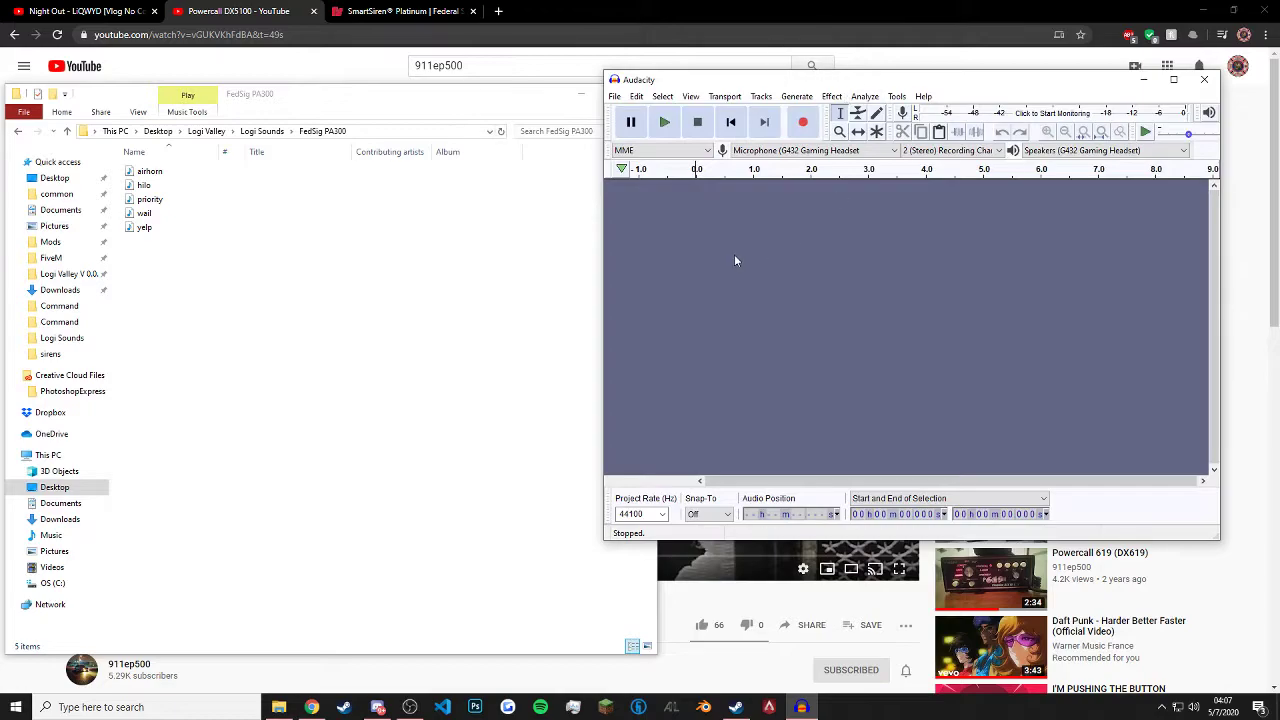
left_click(155, 205)
left_click_drag(150, 213, 849, 238)
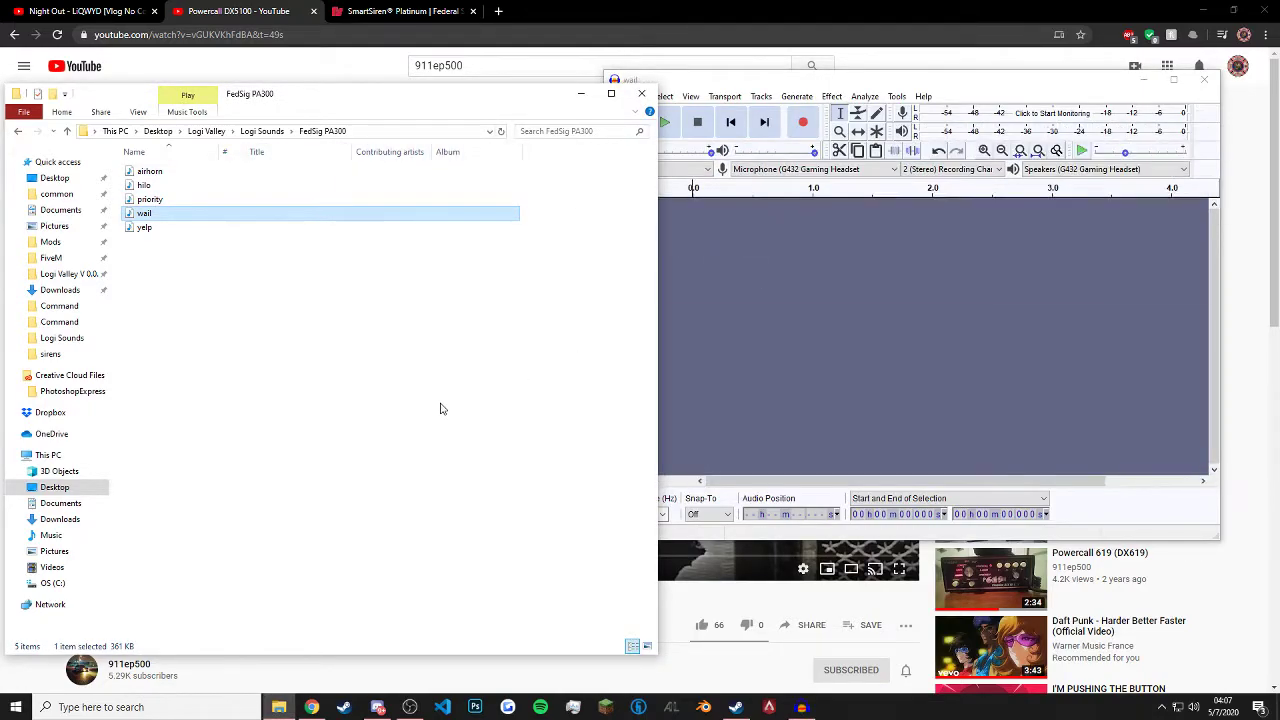
Step: Maximize Audacity, audition the wail clip and lower its track gain to -3 dB
double_click(921, 82)
left_click(89, 116)
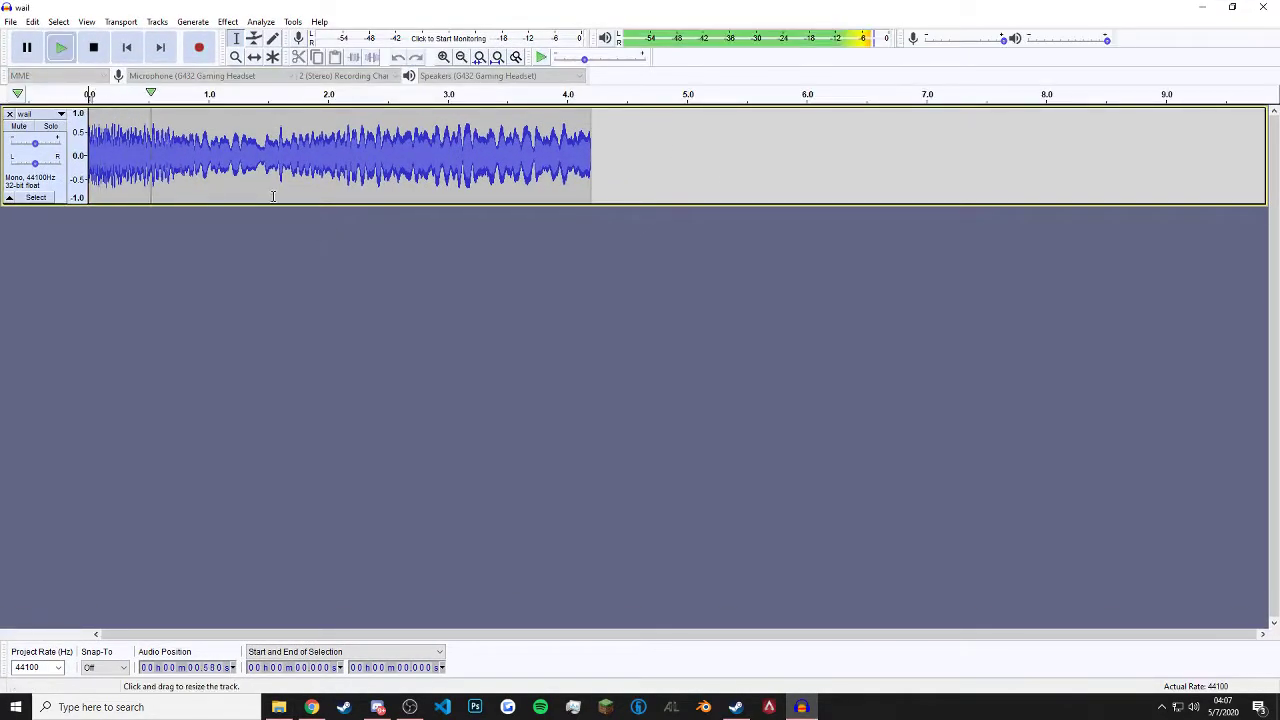
key("space")
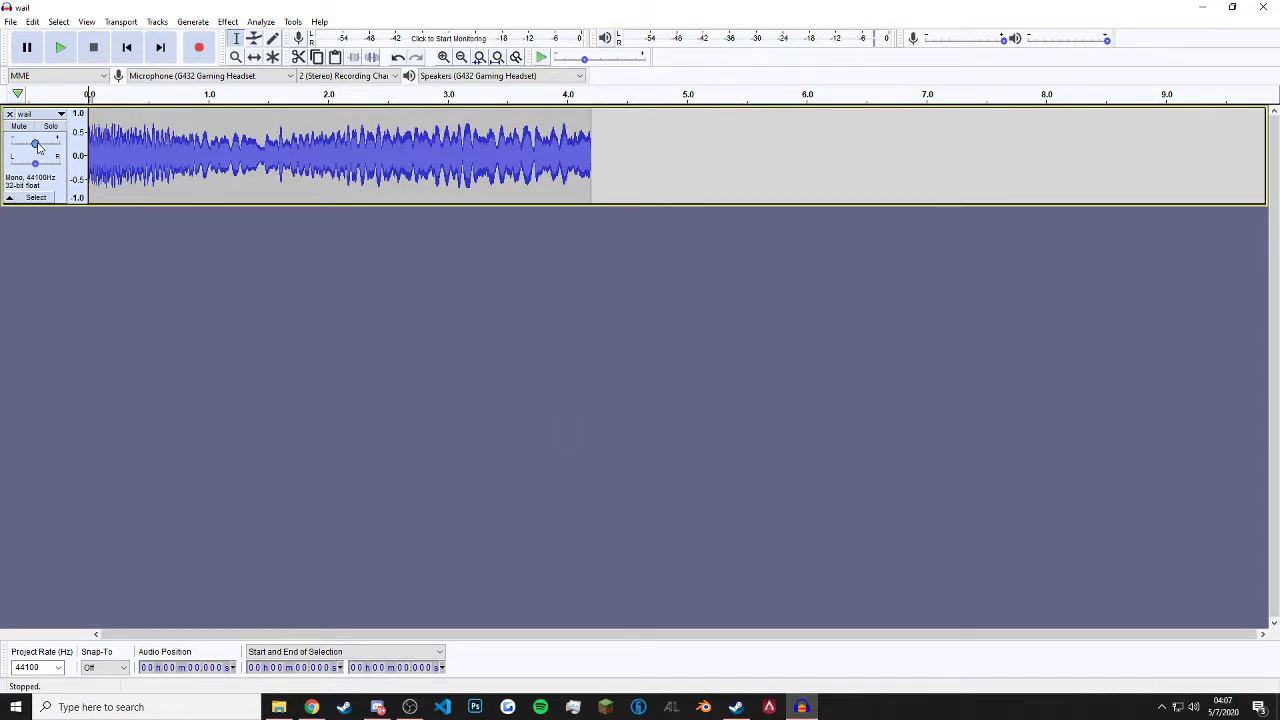
left_click_drag(37, 145, 26, 146)
key("space")
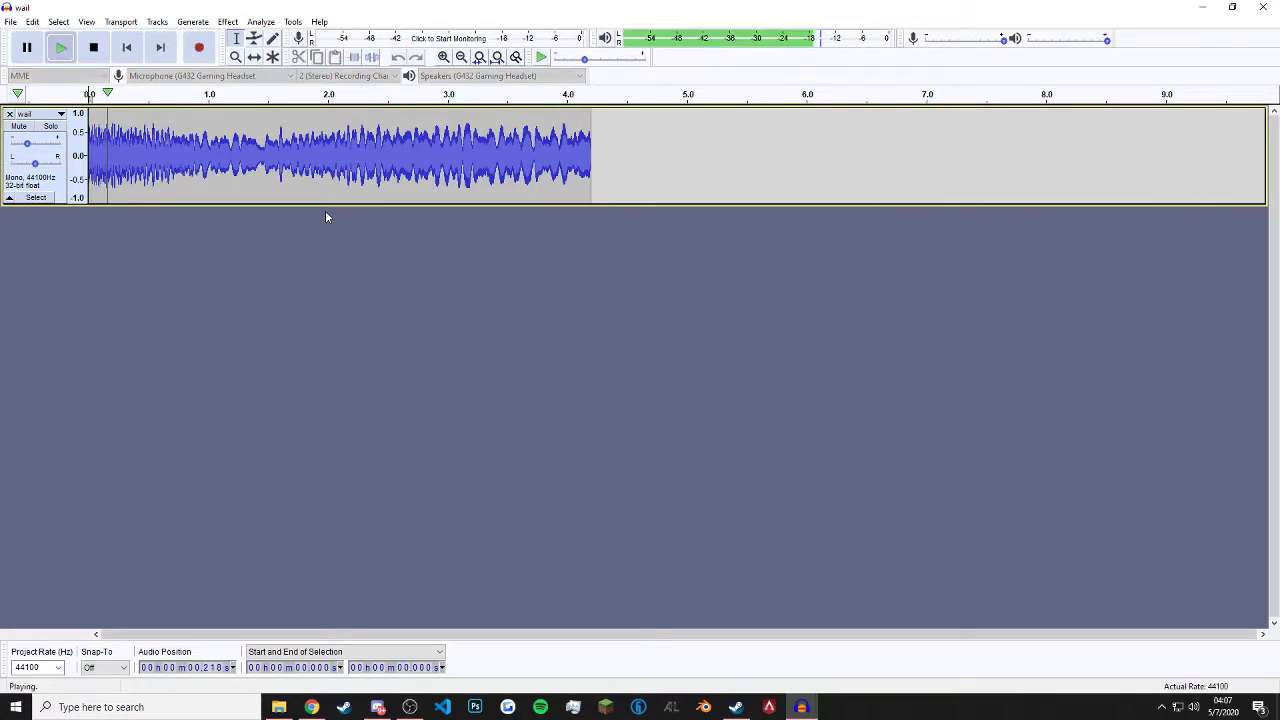
key("space")
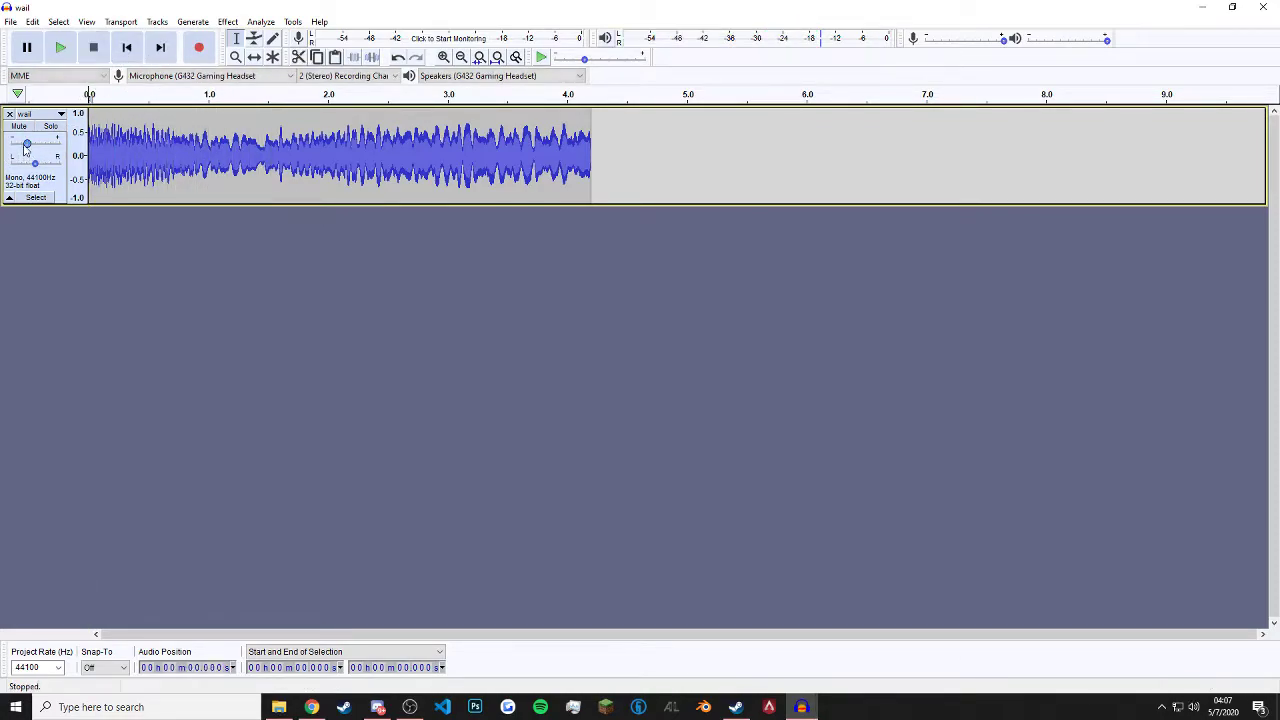
left_click_drag(26, 146, 27, 146)
Step: Add the yelp clip, cut a section of it and paste it after the wail
left_click(279, 707)
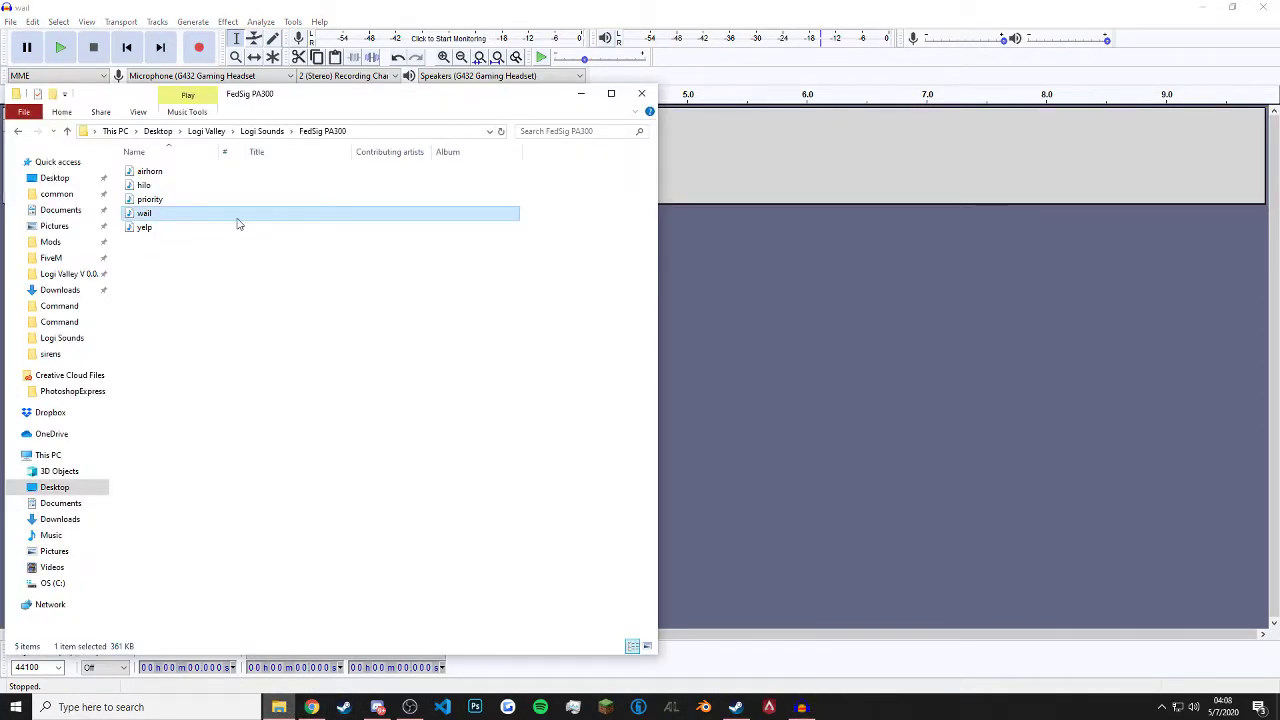
left_click_drag(166, 230, 866, 434)
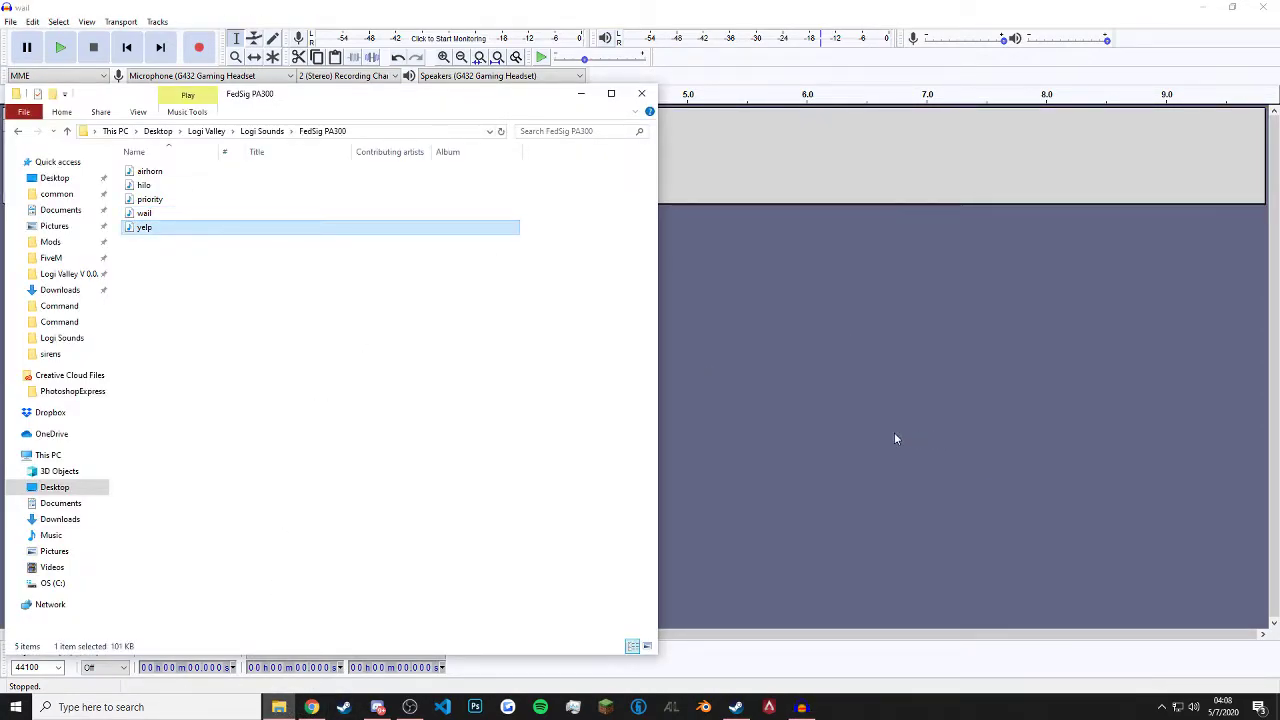
left_click(668, 68)
left_click_drag(620, 250, 88, 250)
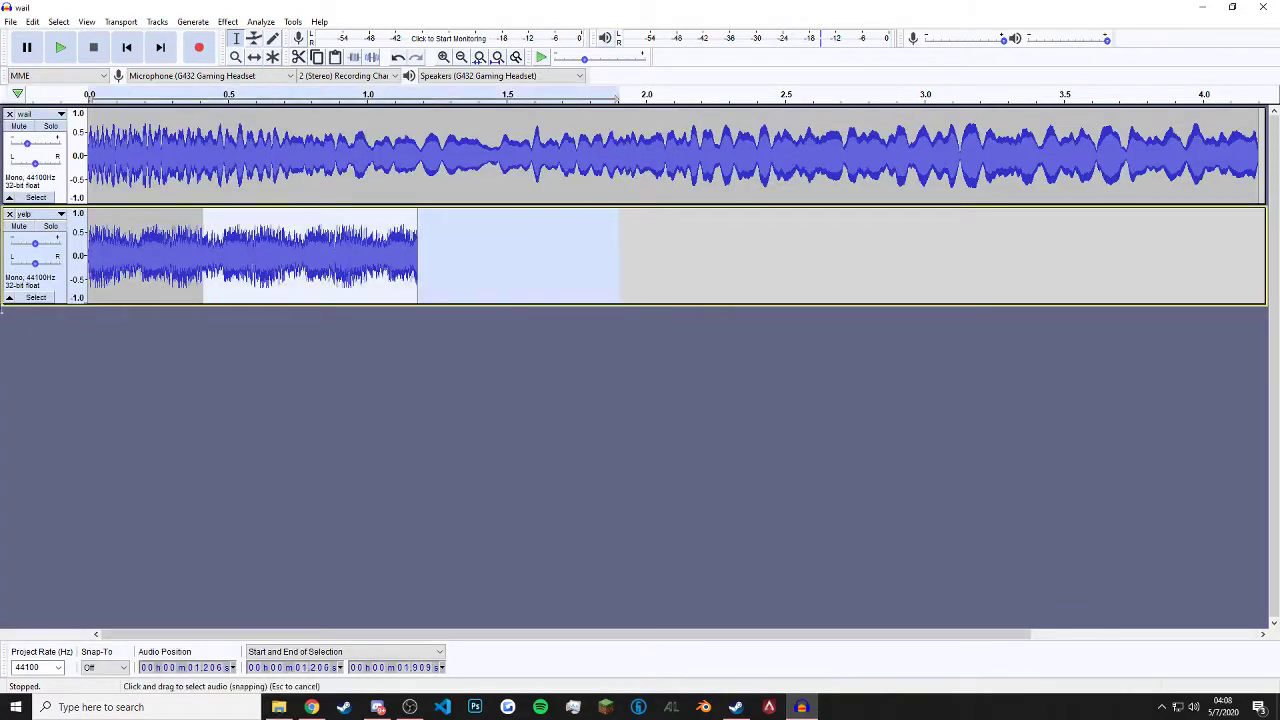
key("Delete")
left_click_drag(463, 640, 700, 640)
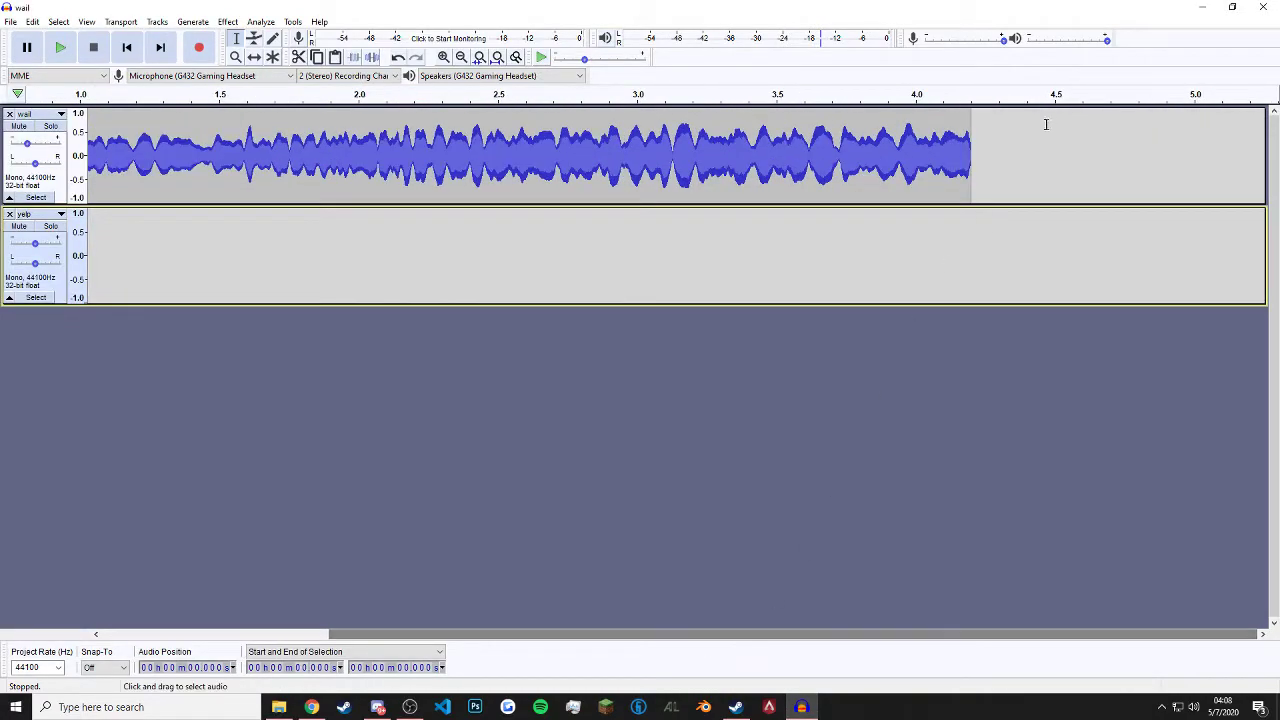
left_click(970, 142)
key("ctrl+v")
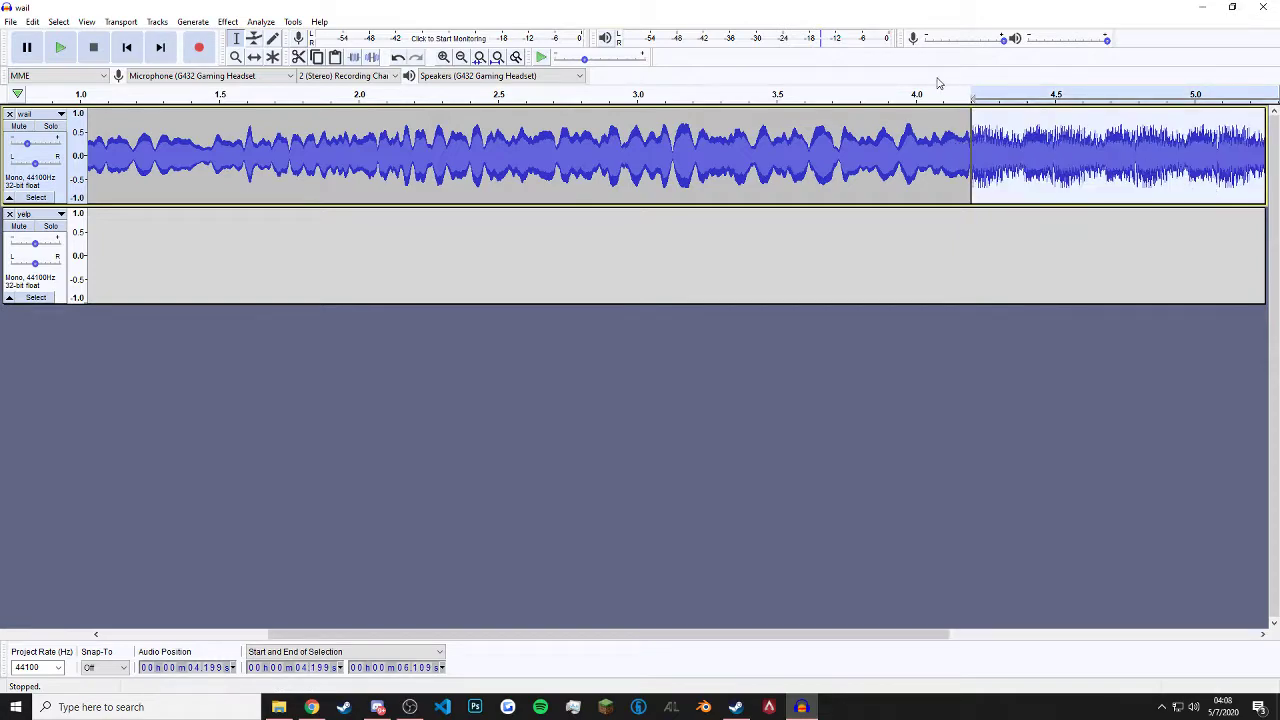
left_click(920, 94)
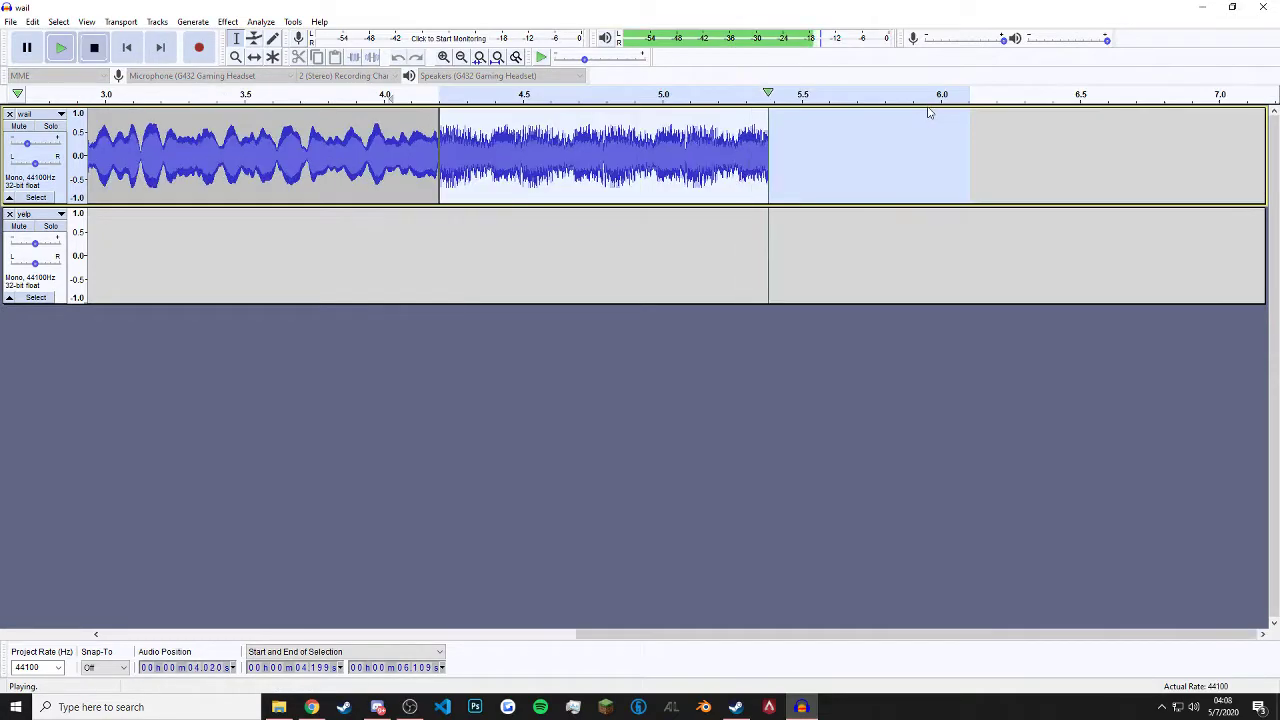
Step: Drag the airhorn file into Audacity as a third track, cut its audio, and close Media Player
left_click(279, 707)
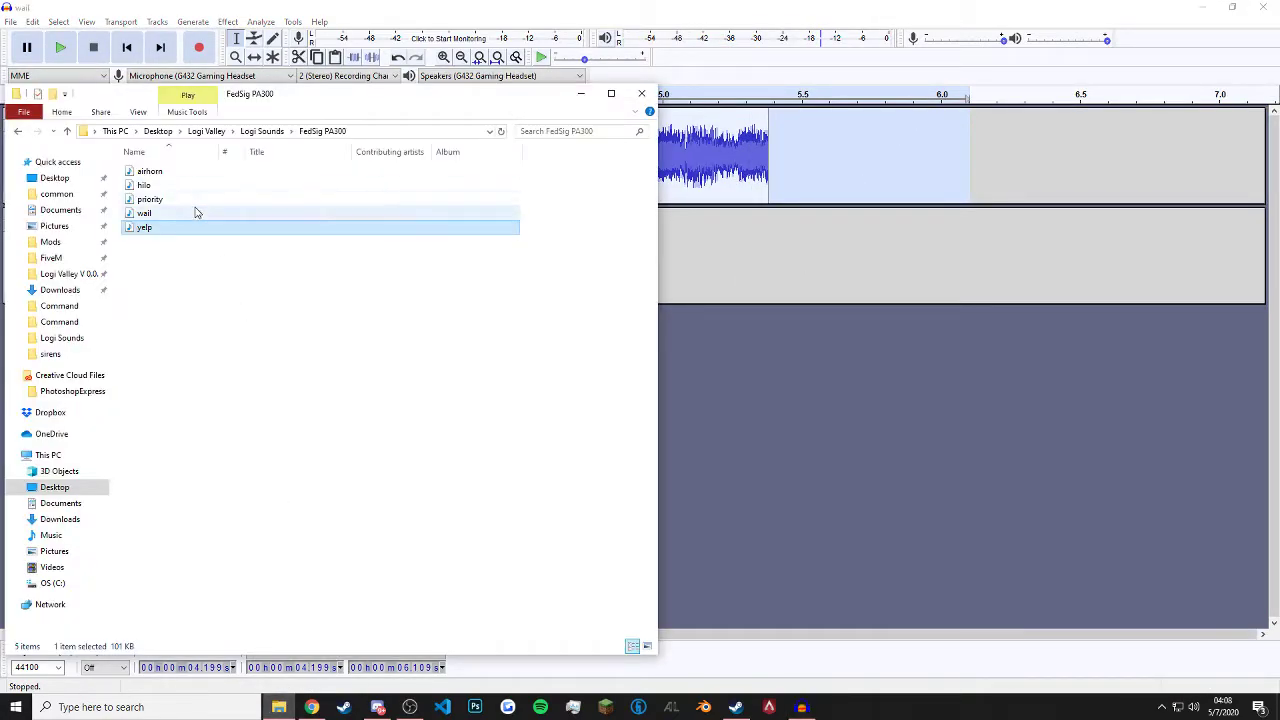
left_click(186, 200)
left_click(163, 187)
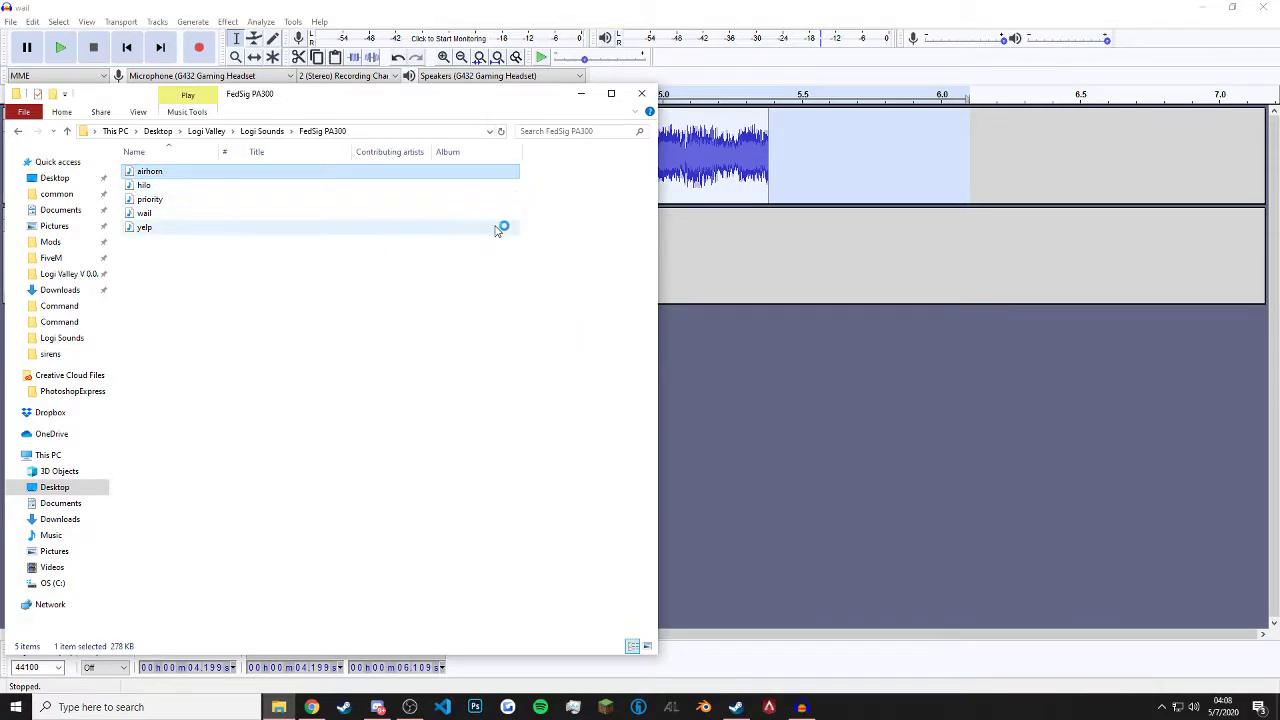
left_click_drag(465, 173, 913, 397)
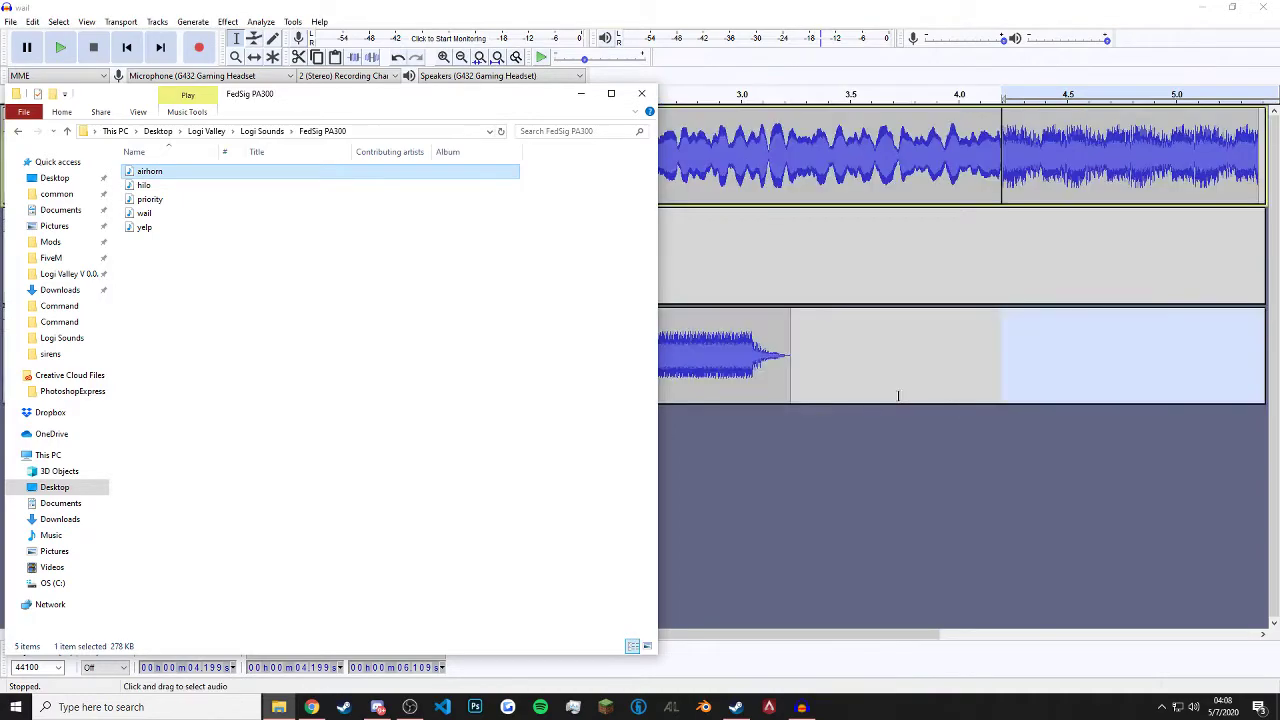
left_click(835, 412)
key("Delete")
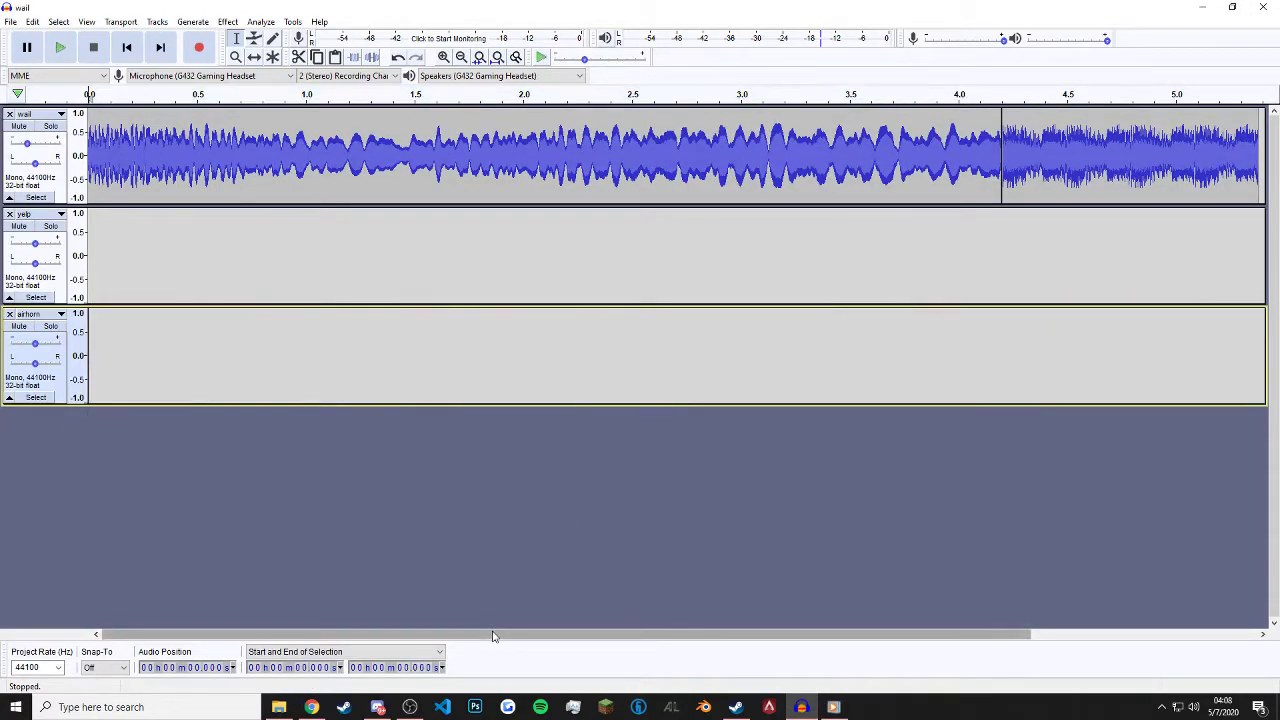
scroll(670, 612, "right", 3)
left_click(835, 621)
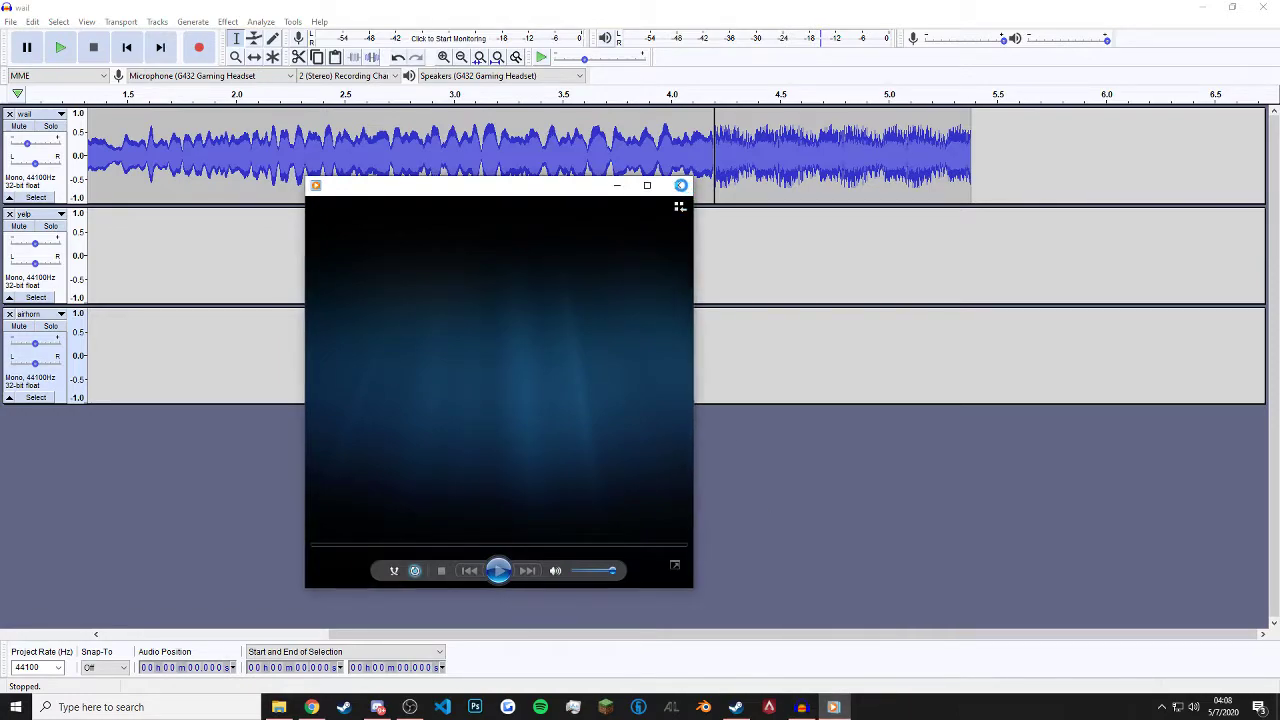
left_click(676, 189)
Step: Paste the airhorn audio after the yelp section on the wail track and preview it
left_click(970, 160)
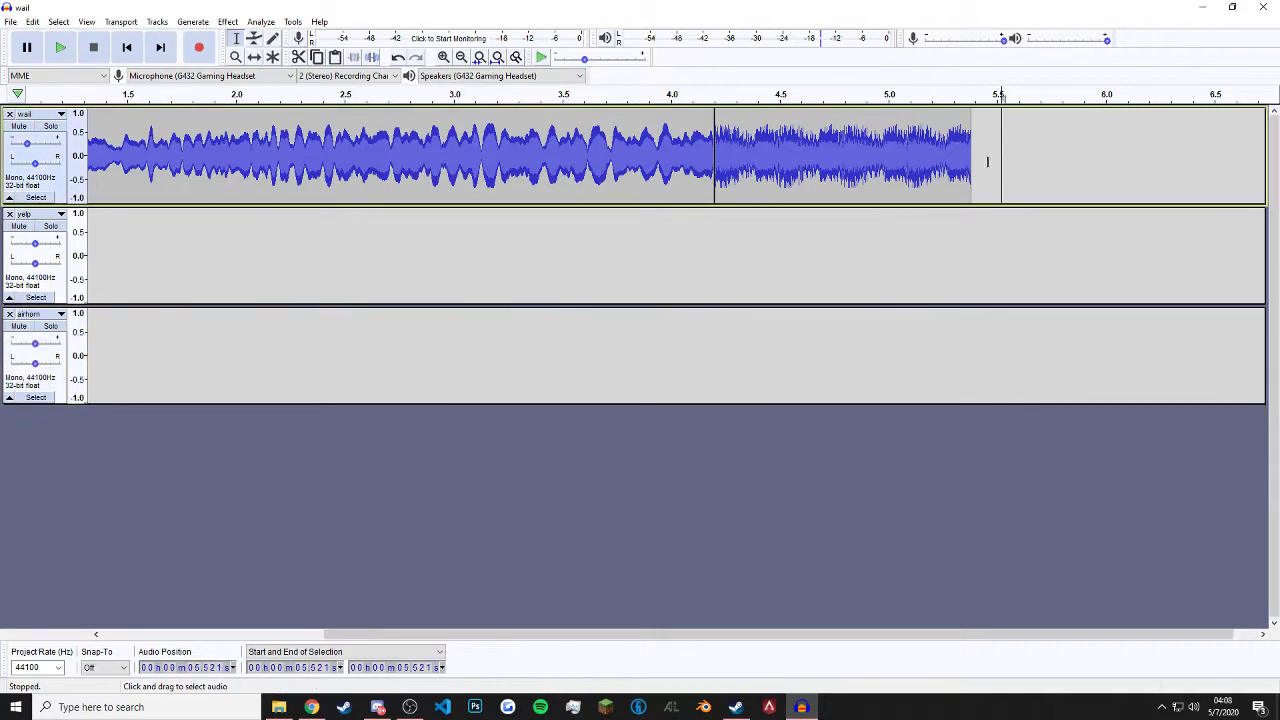
key("ctrl+v")
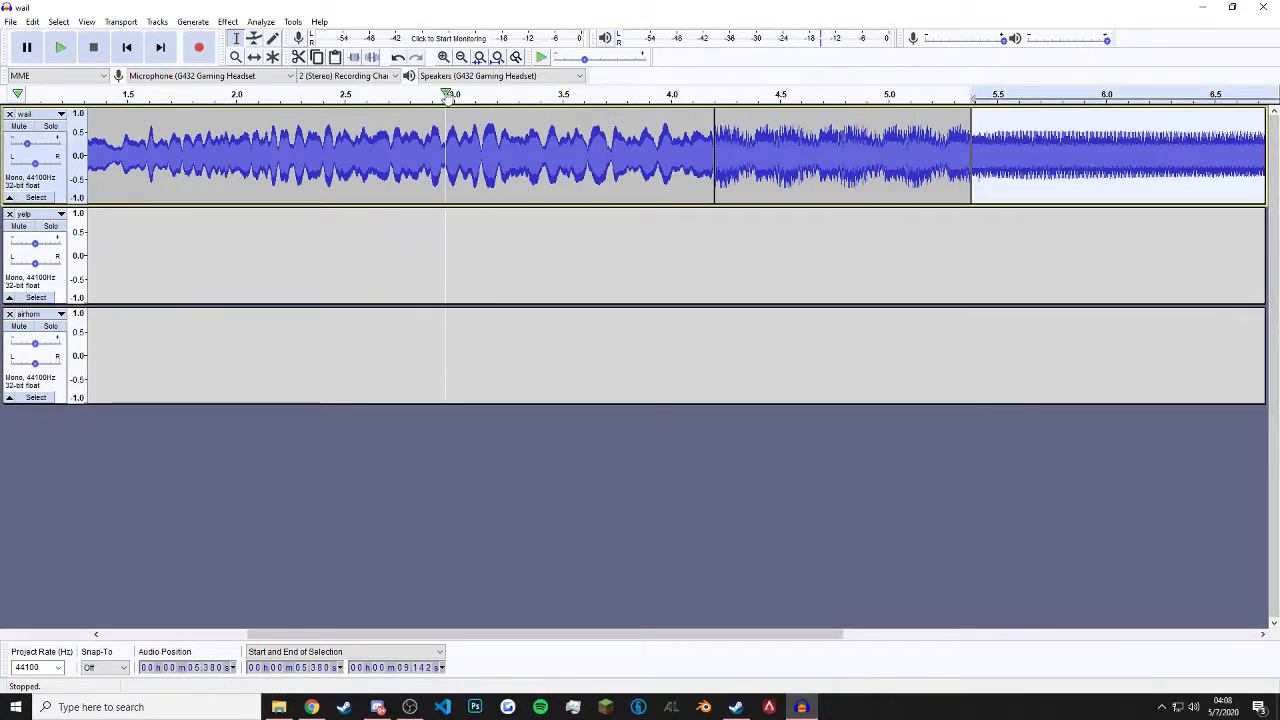
left_click(480, 94)
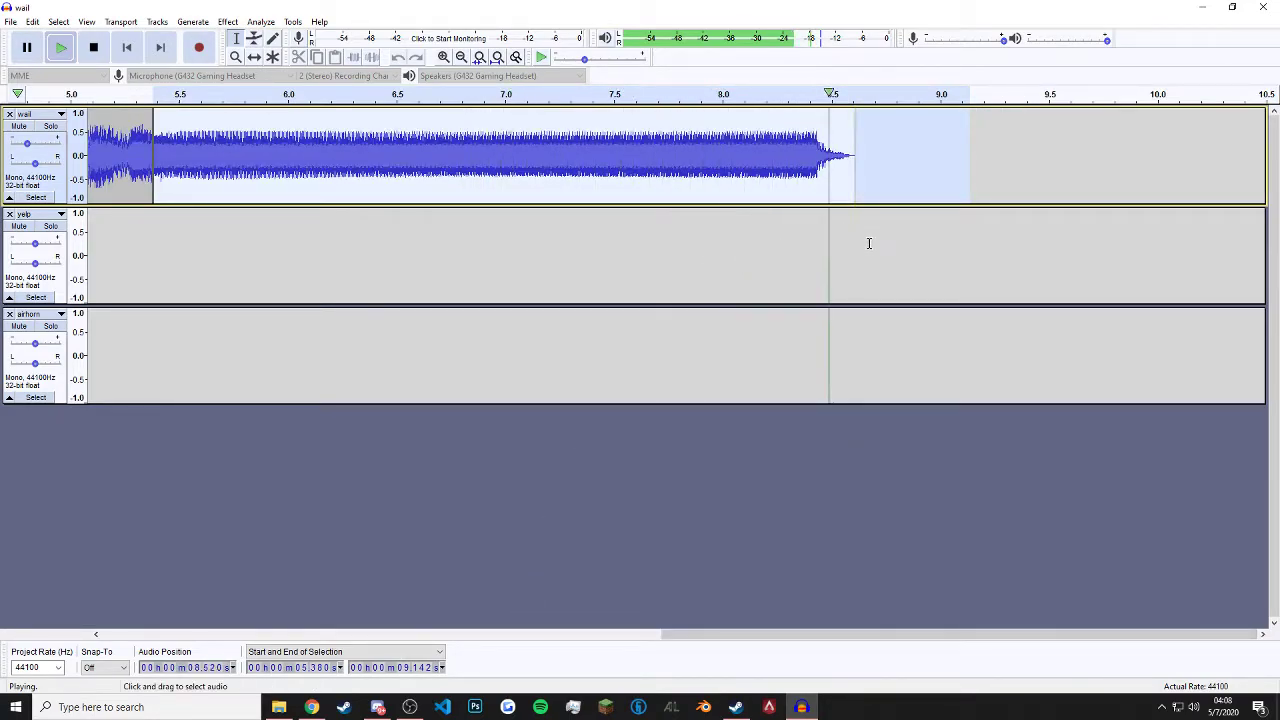
key("space")
key("space")
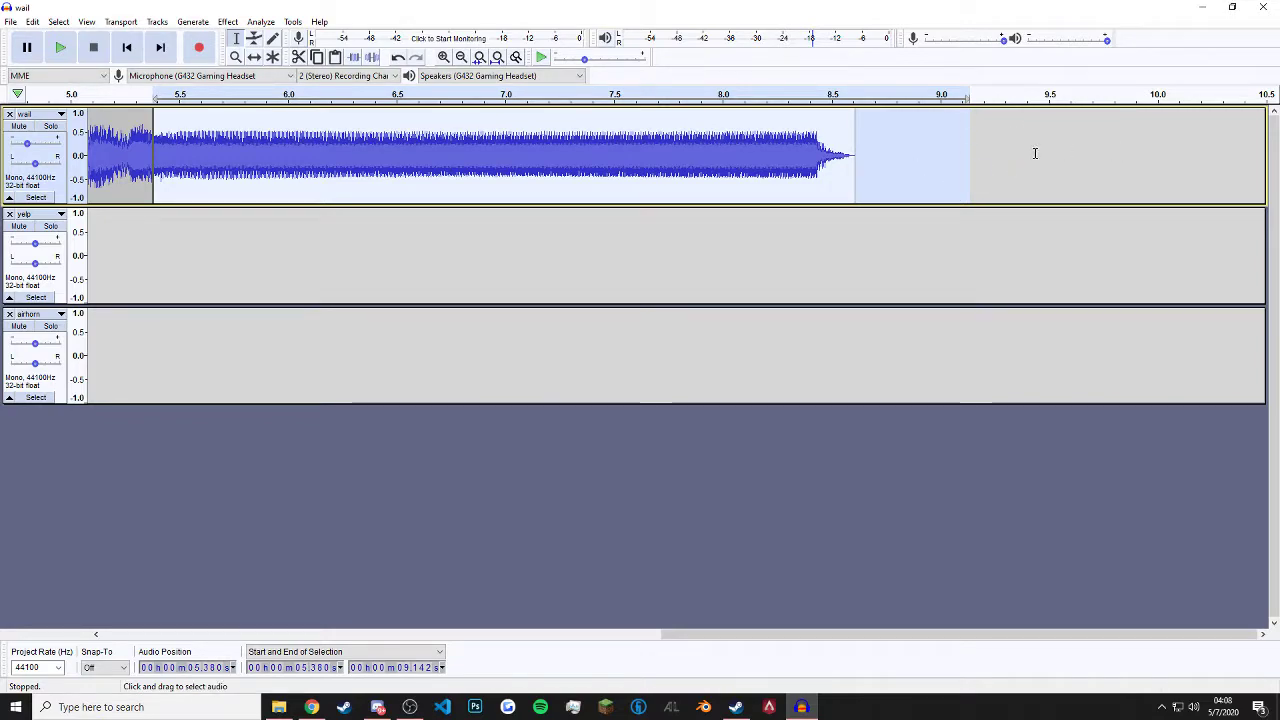
Step: Cut the track off at about 5.72 s and paste a fading tail ending near 6.8 s
left_click_drag(1020, 160, 787, 162)
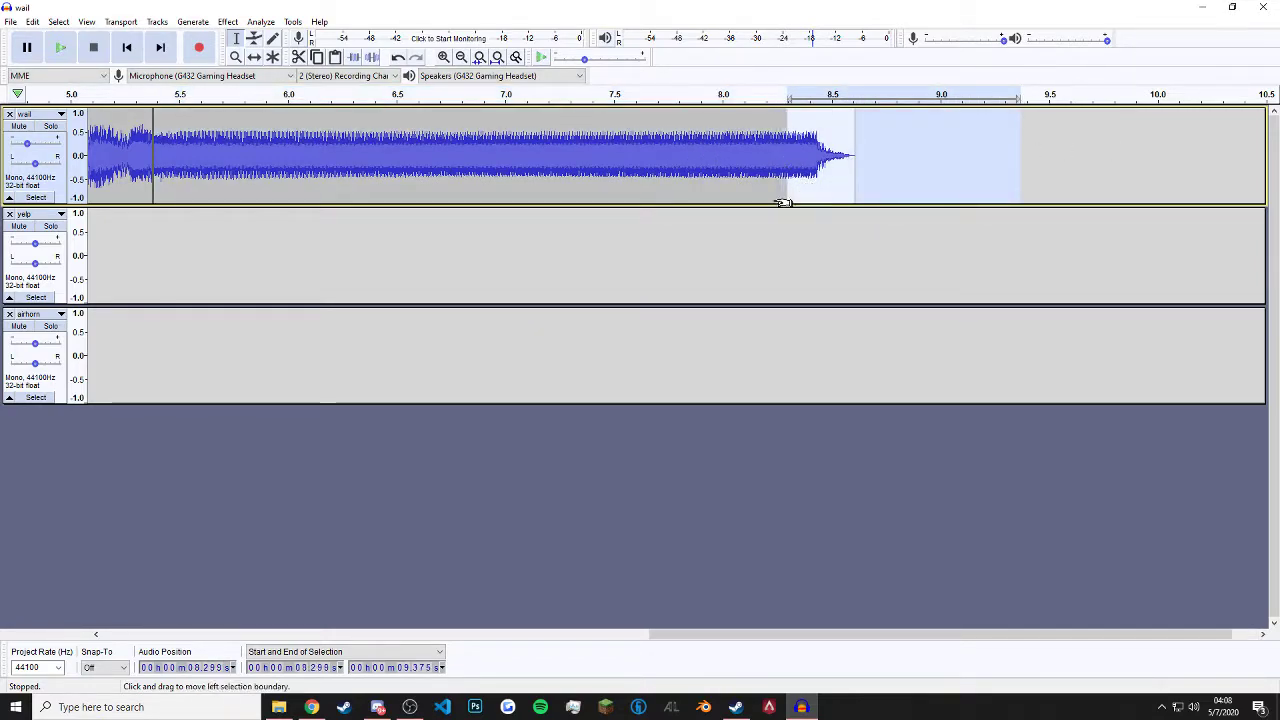
key("Delete")
left_click_drag(876, 150, 228, 202)
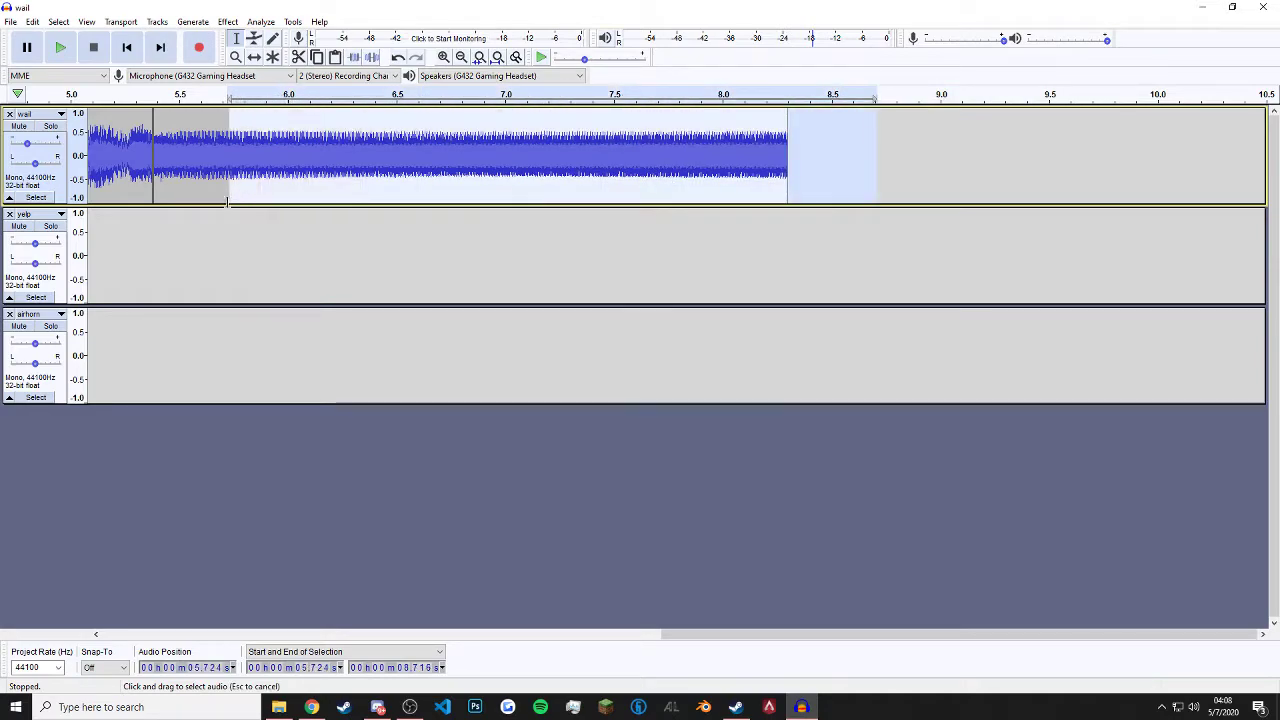
key("Delete")
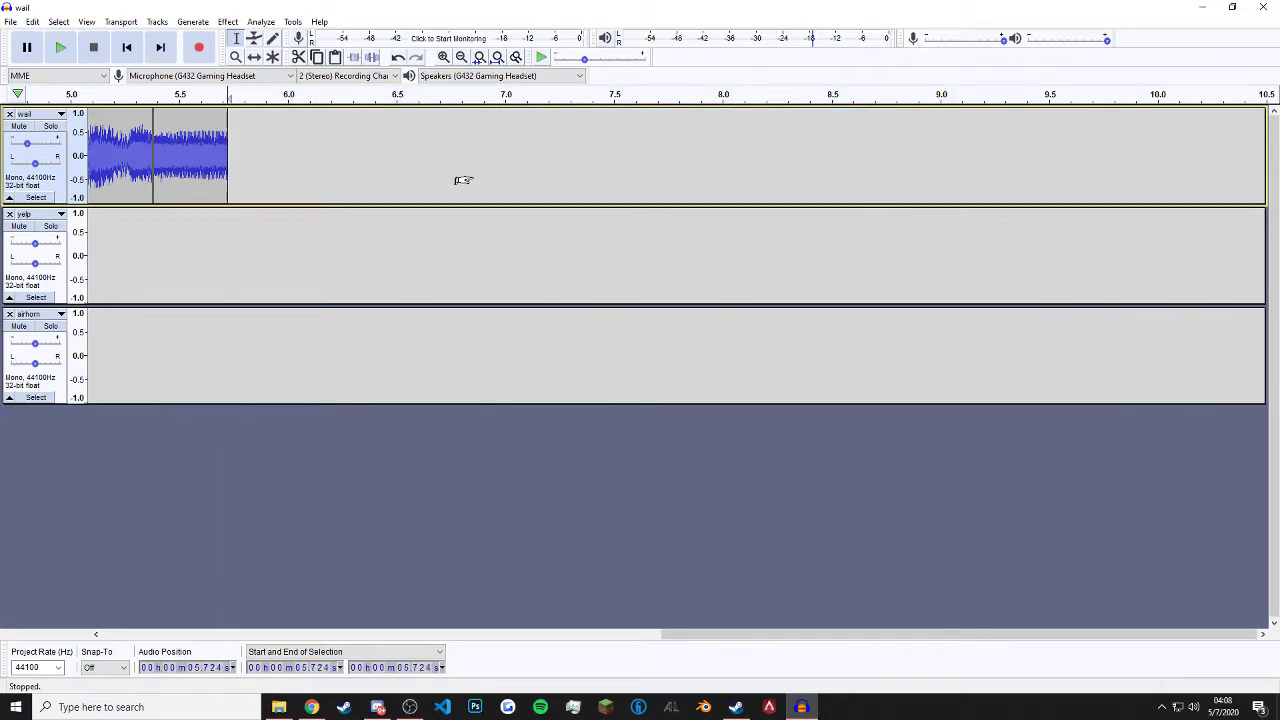
key("ctrl+v")
key("space")
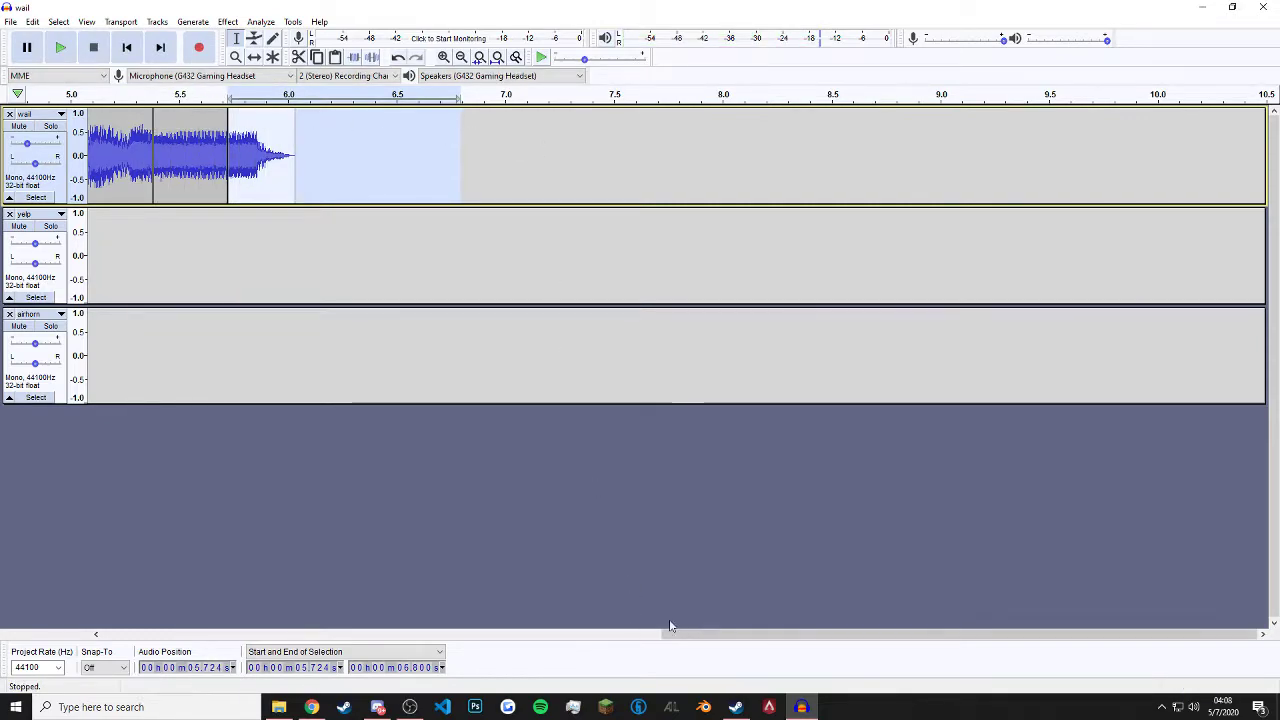
left_click_drag(678, 627, 157, 567)
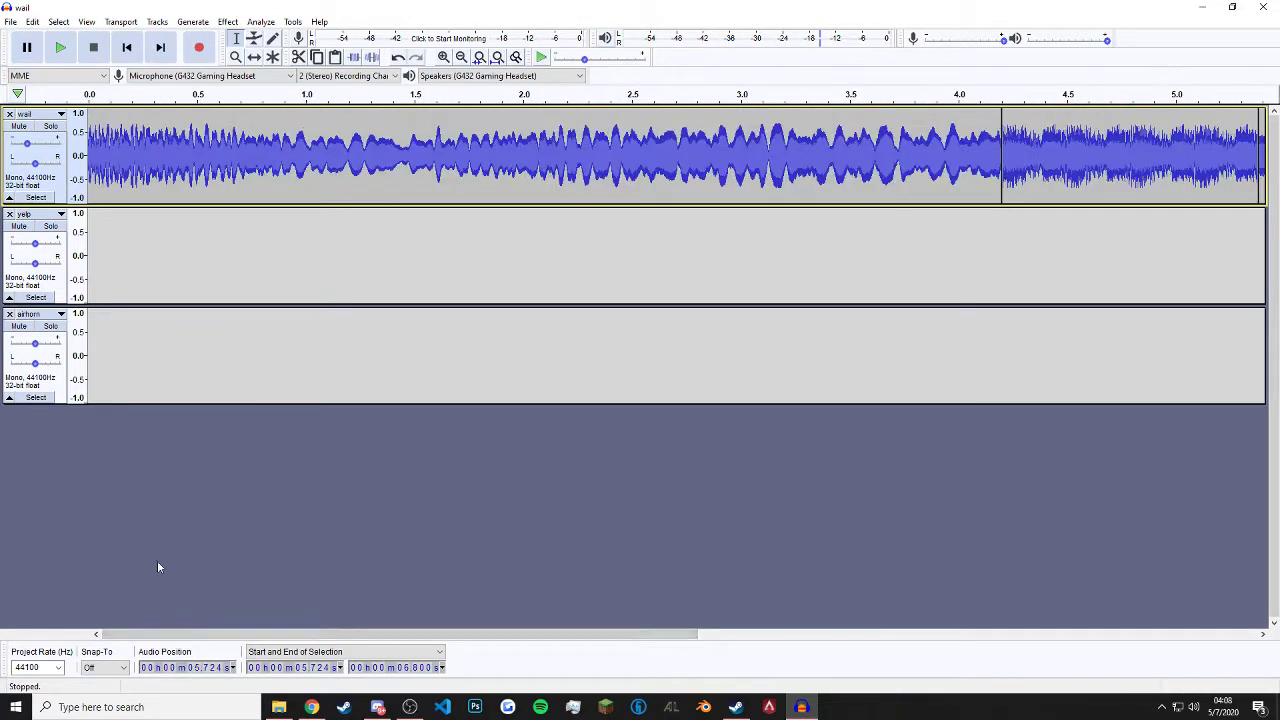
Step: Zoom in at the 5.72 s join and delete a few milliseconds there, replaying to check
left_click(80, 93)
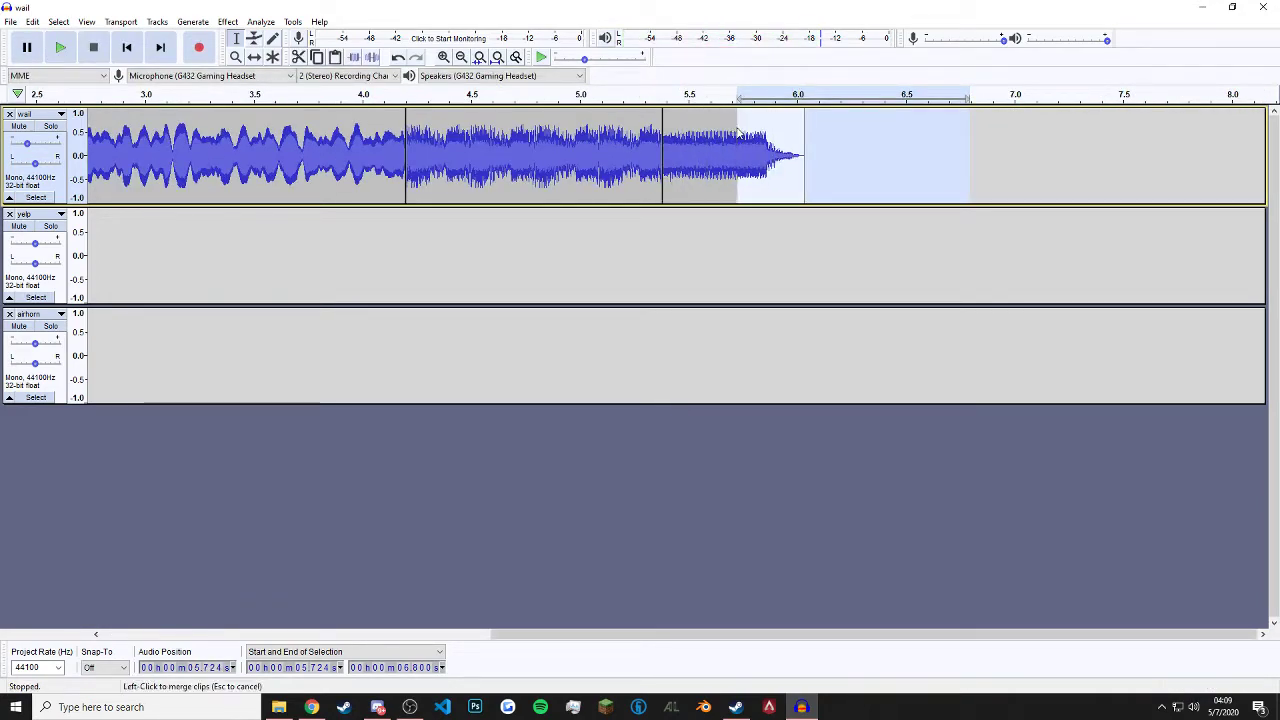
left_click(443, 57)
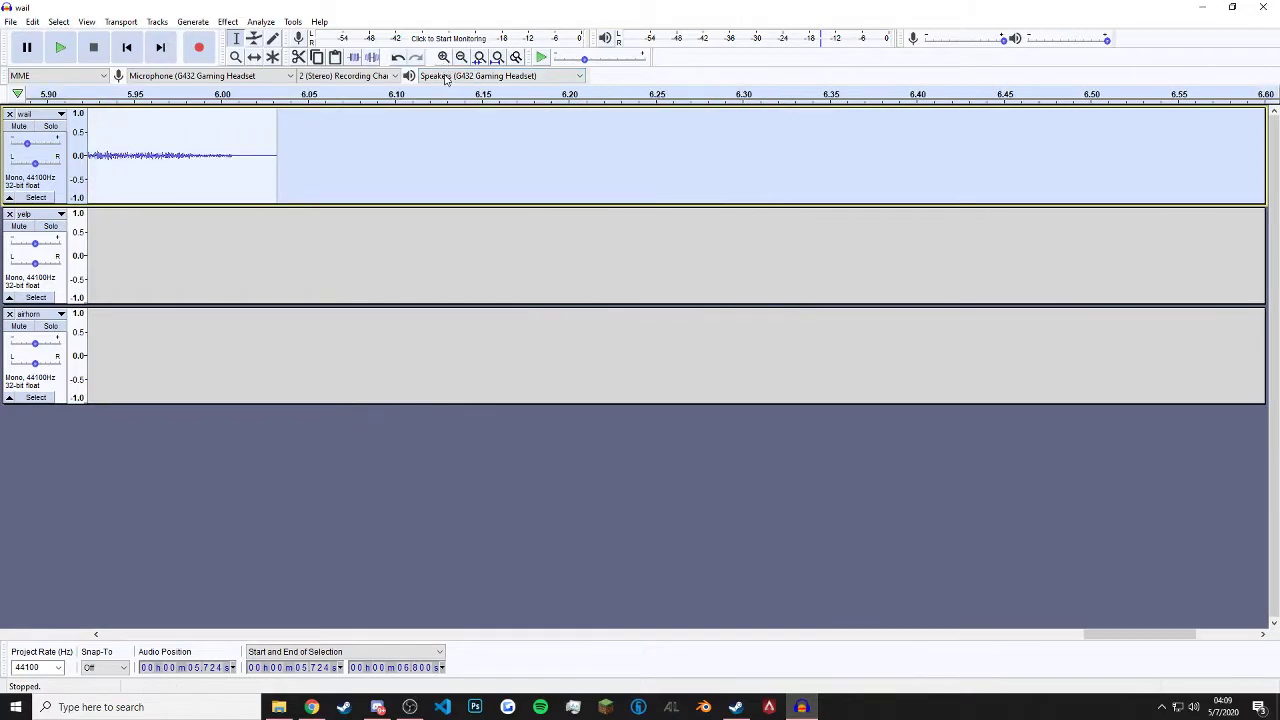
mouse_move(1110, 635)
left_mouse_down()
mouse_move(990, 632)
mouse_move(1020, 632)
left_mouse_up()
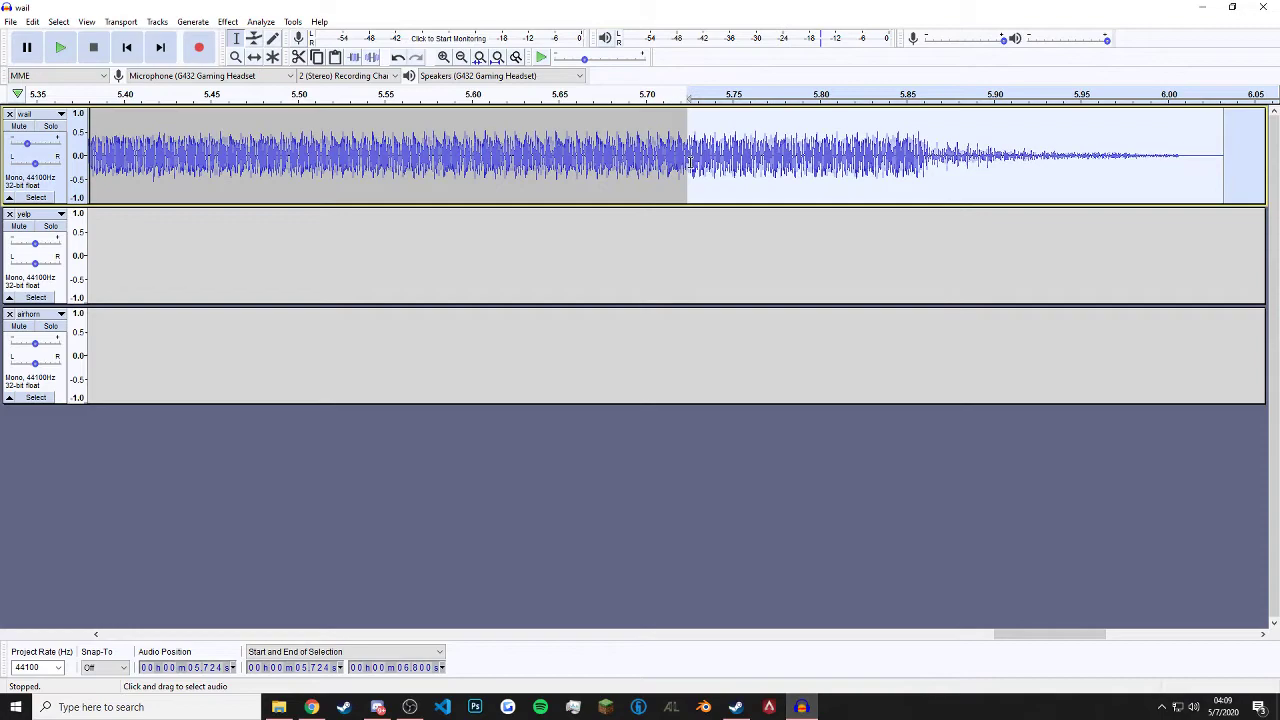
left_click_drag(693, 160, 684, 160)
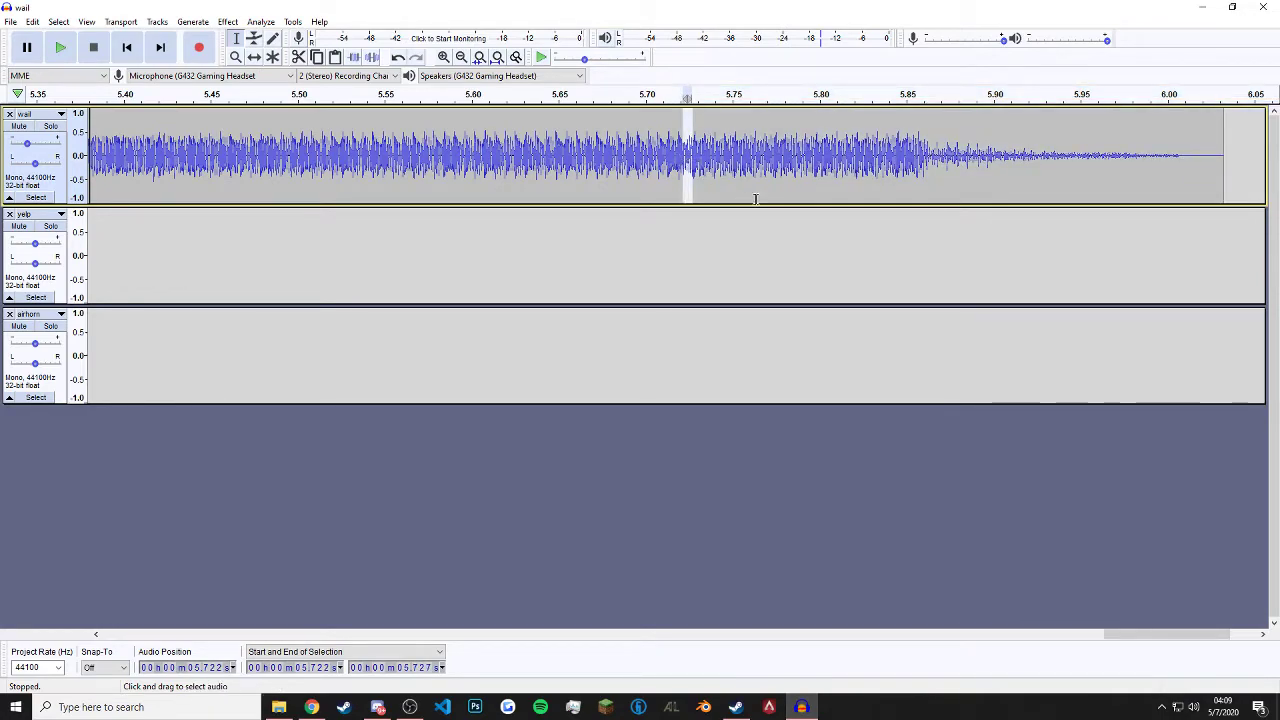
key("Delete")
key("space")
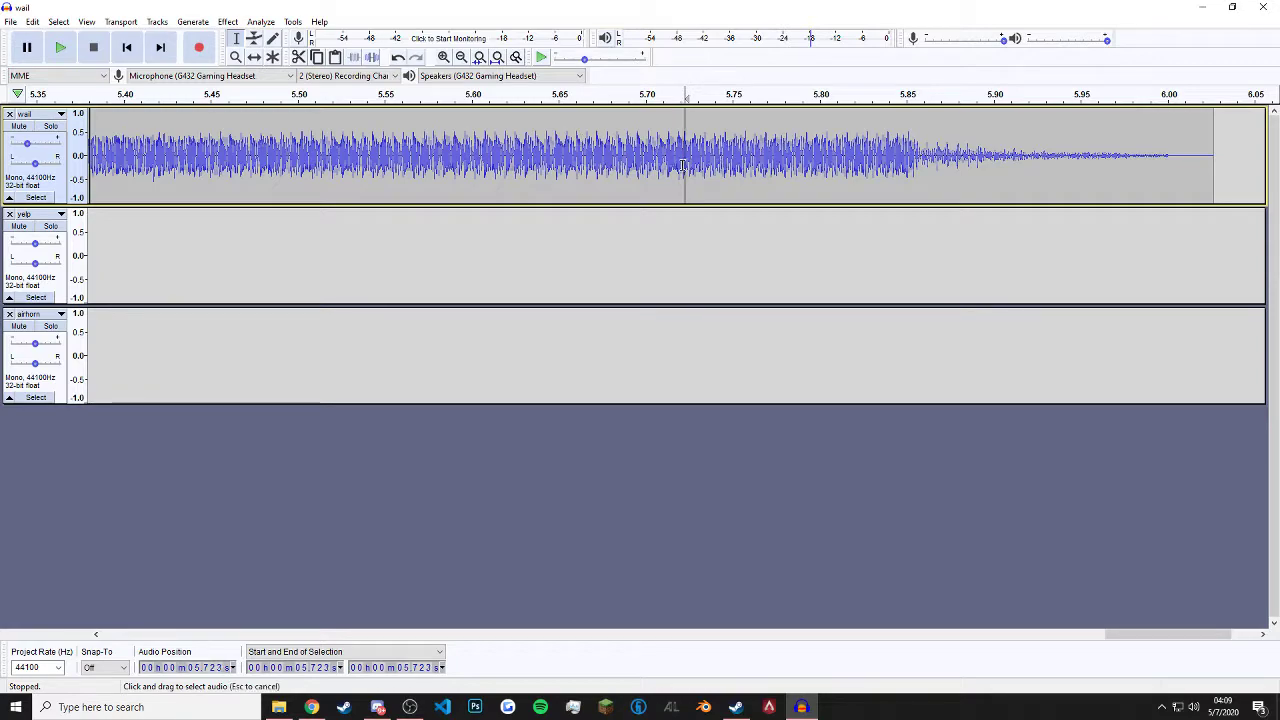
left_click_drag(683, 170, 677, 170)
key("Delete")
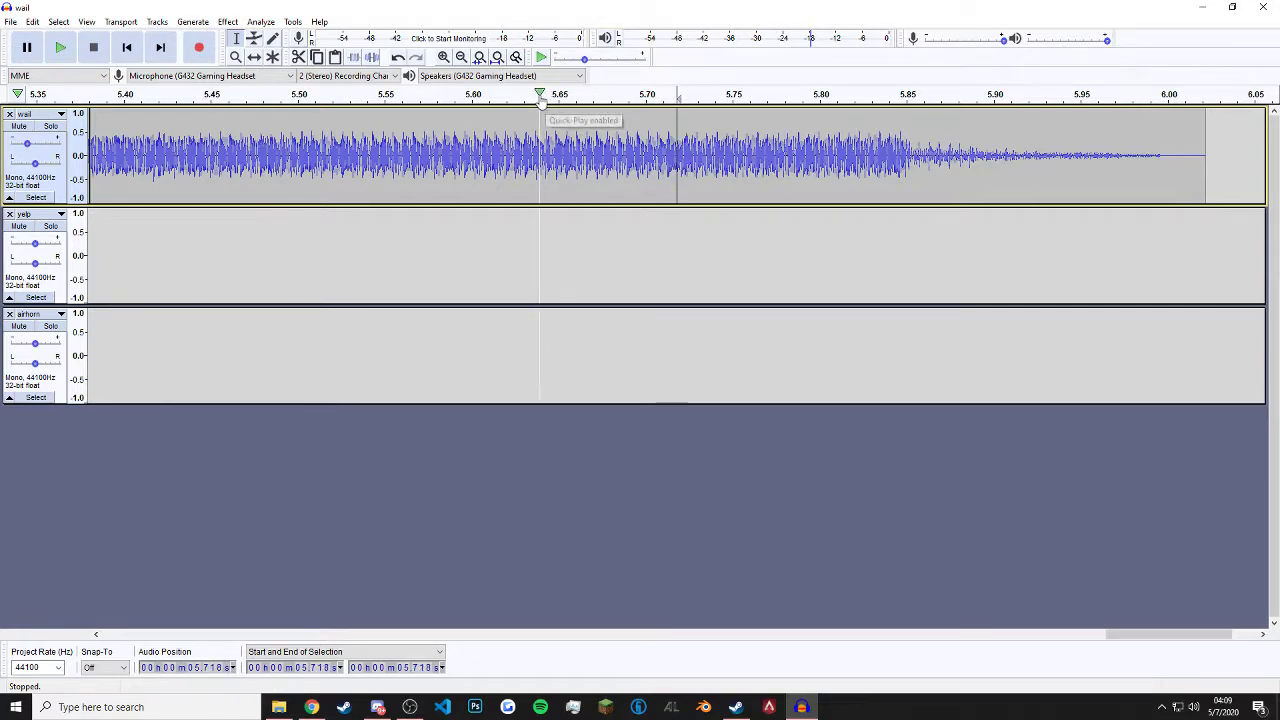
left_click(540, 100)
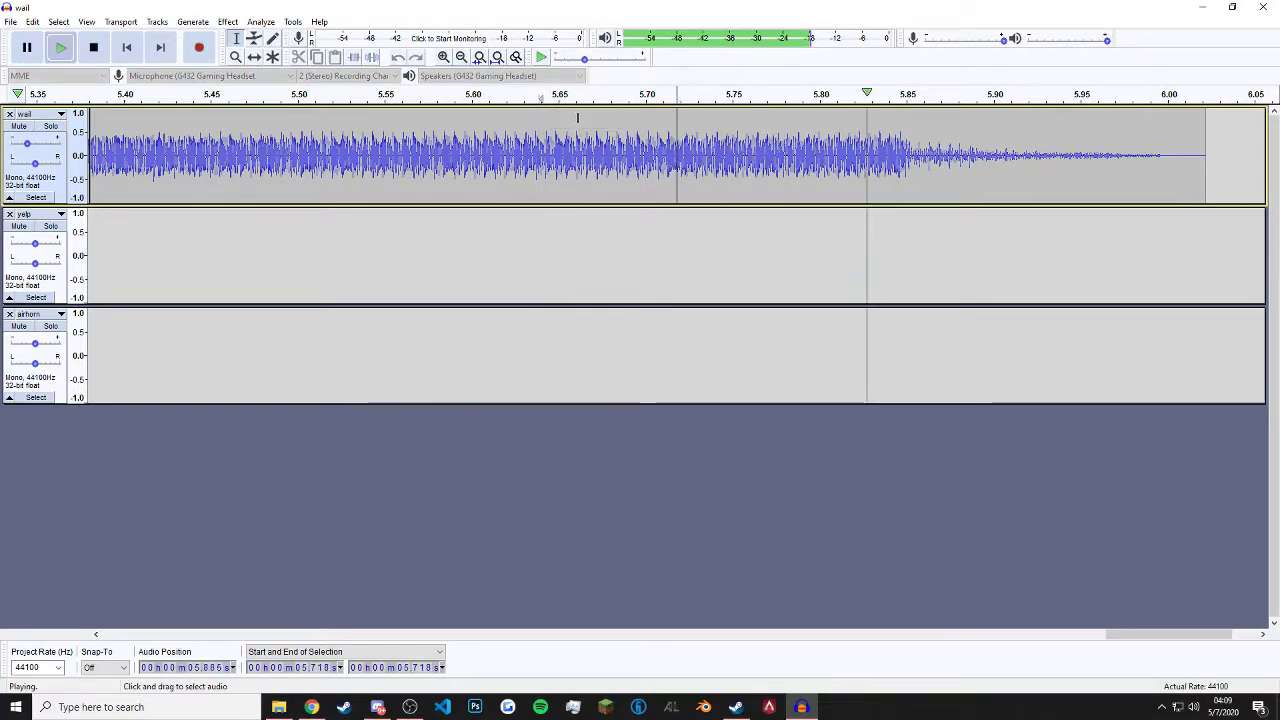
left_click(461, 57)
left_click(461, 57)
left_click(541, 100)
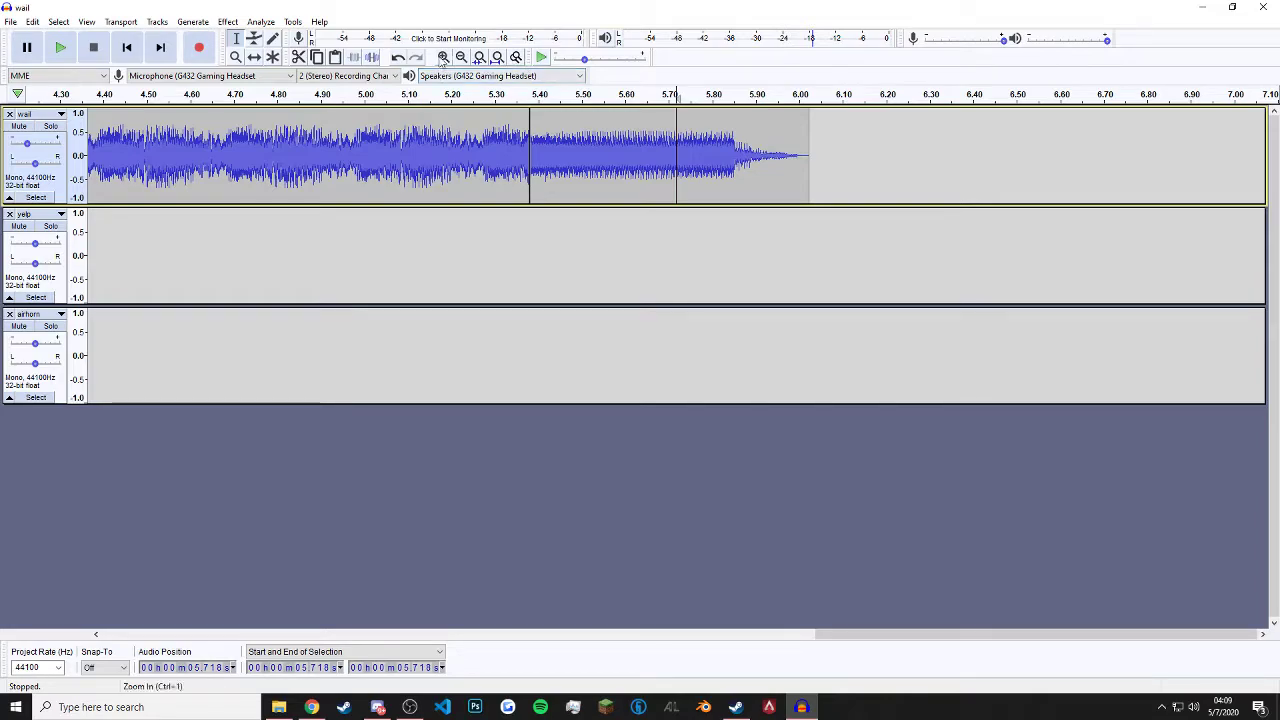
Step: Re-check the join, then delete the fading tail after 5.84 s
left_click(443, 57)
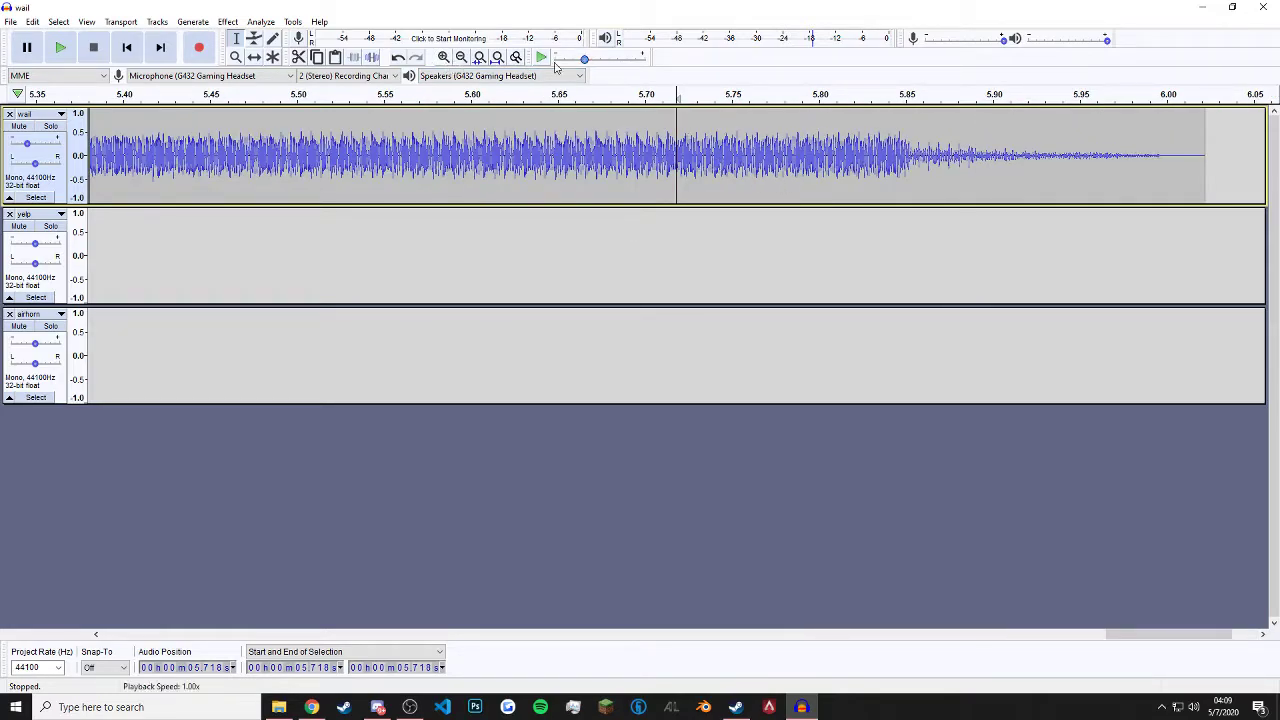
left_click(443, 57)
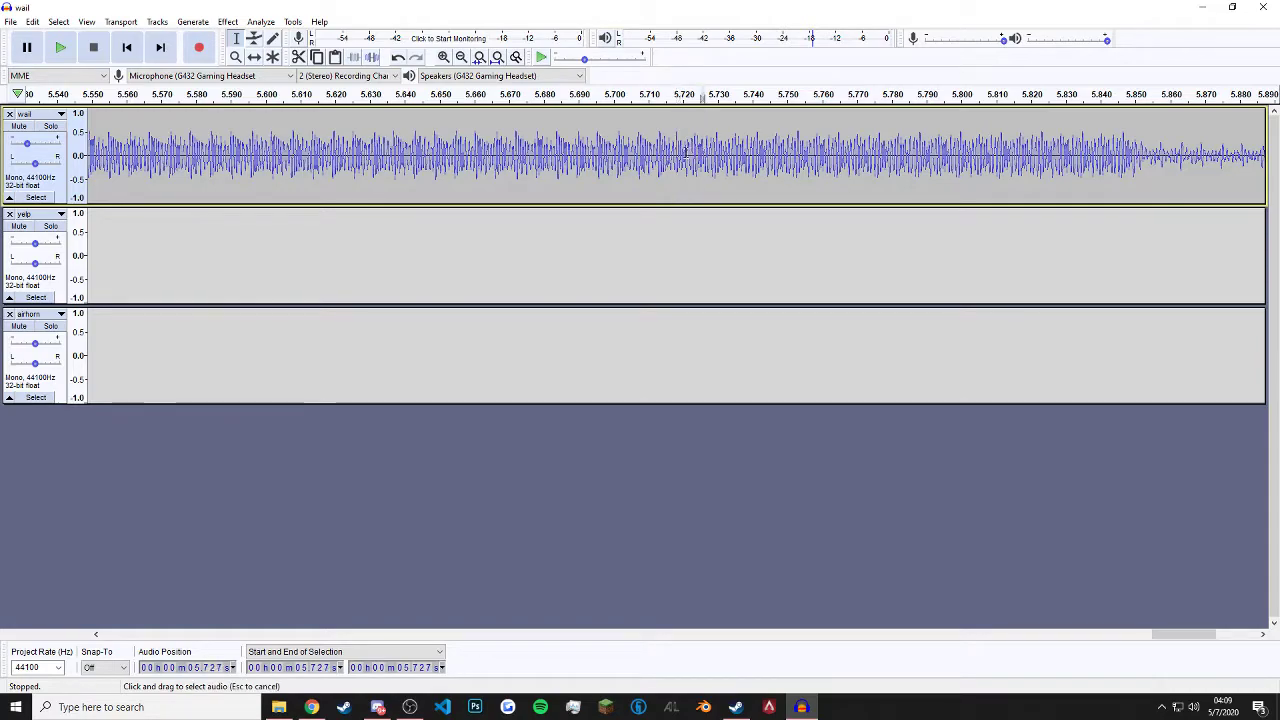
left_click_drag(705, 152, 669, 154)
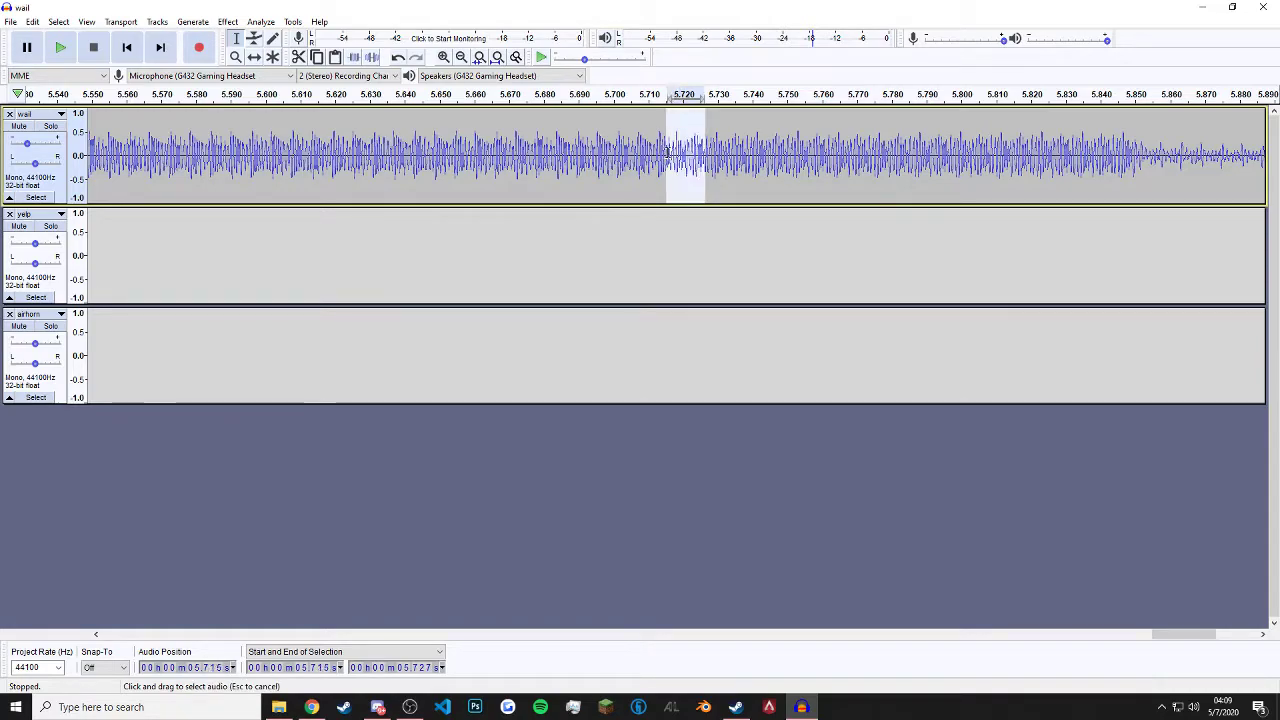
left_click(542, 100)
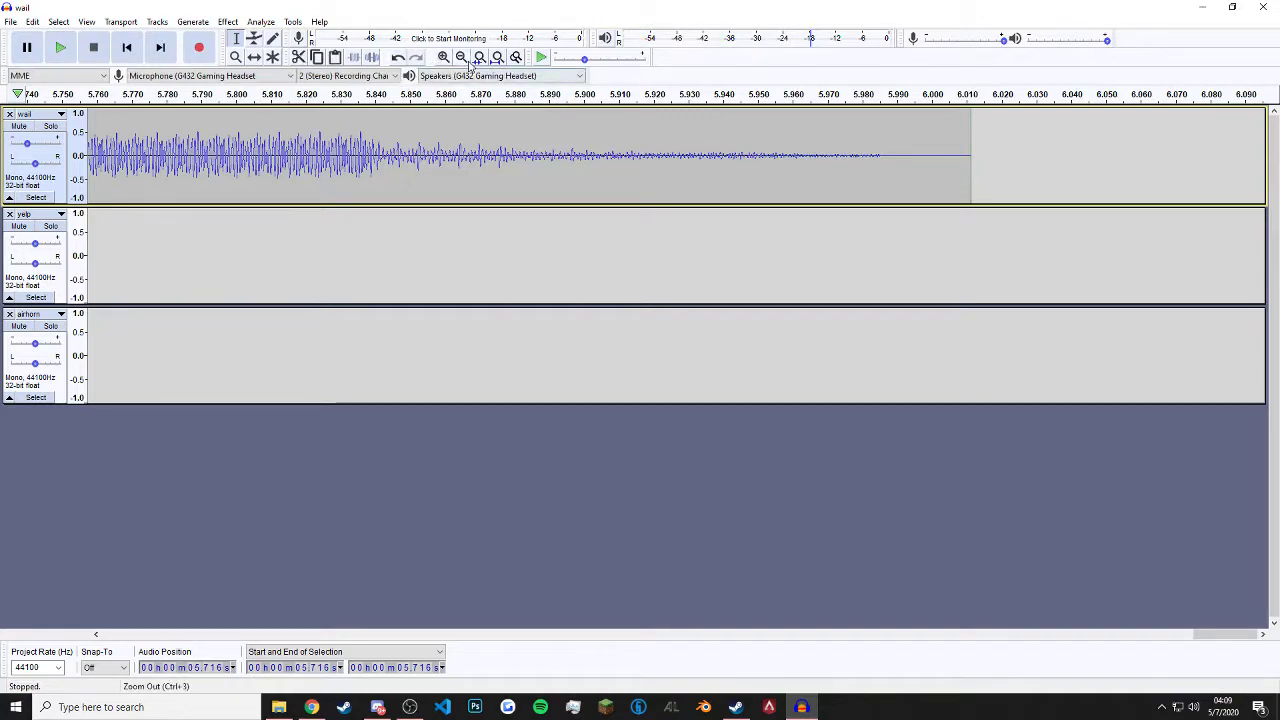
left_click(467, 60)
left_click(450, 95)
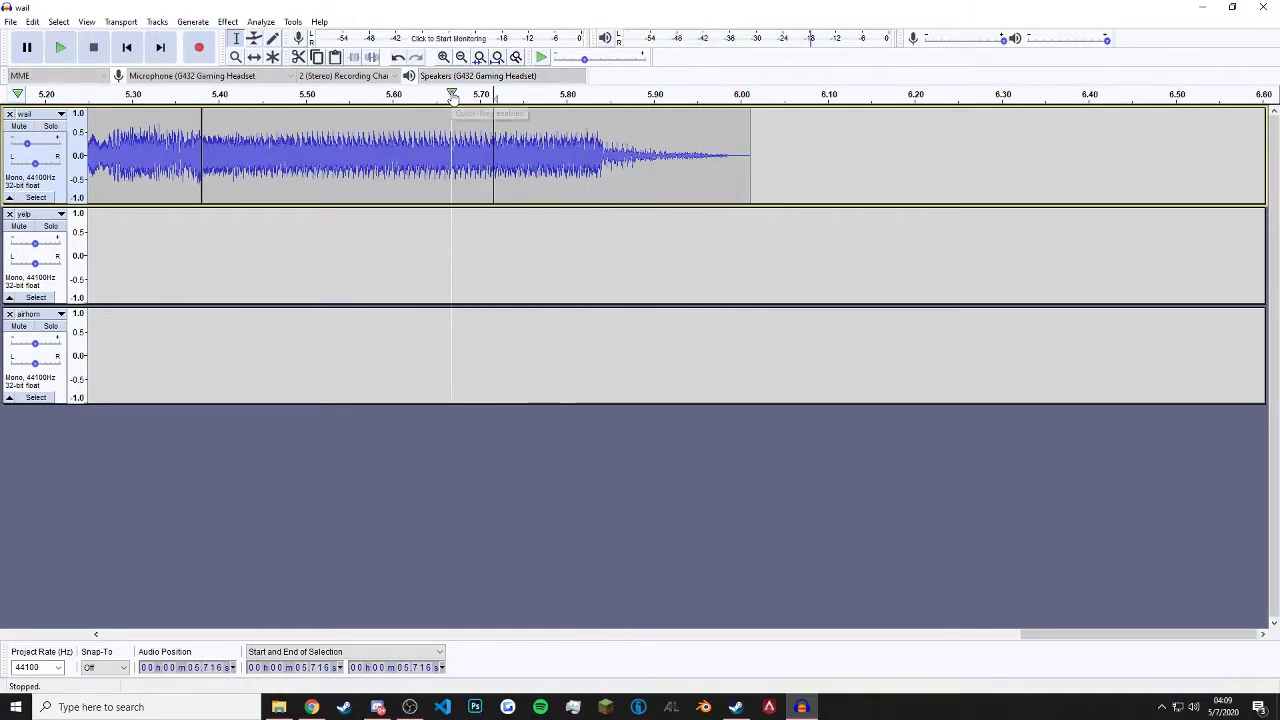
left_click(461, 57)
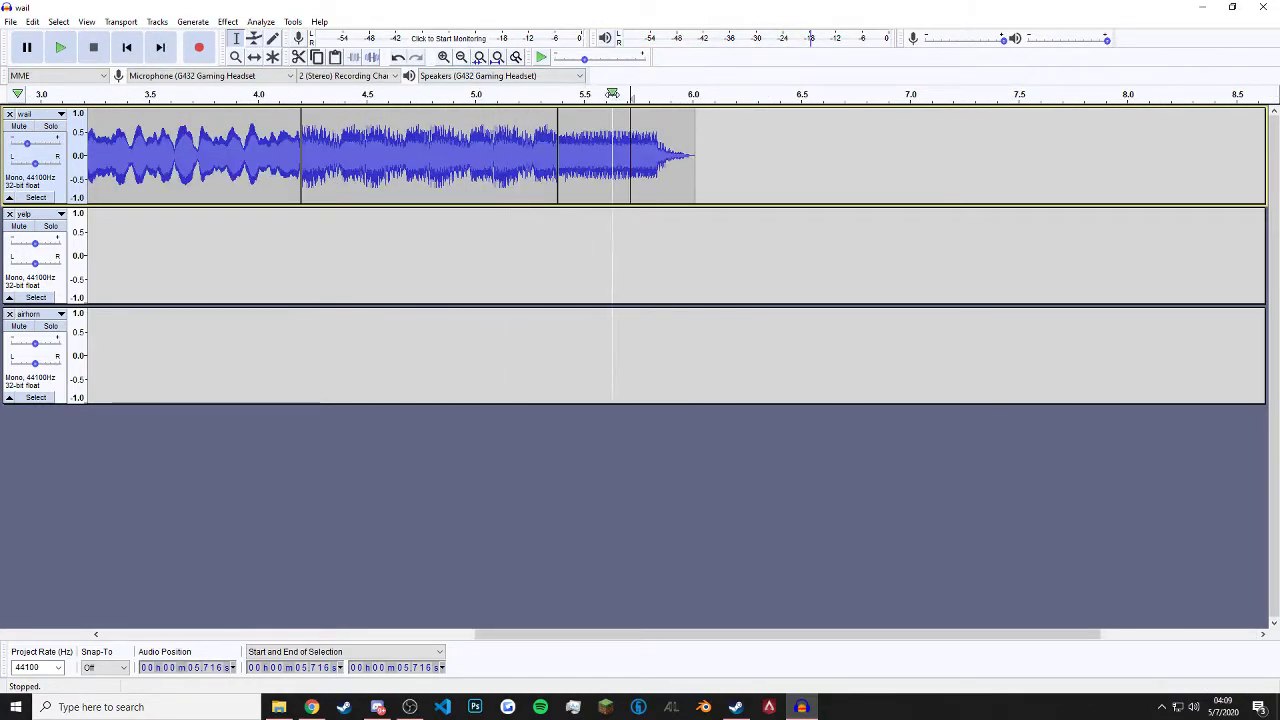
left_click(612, 94)
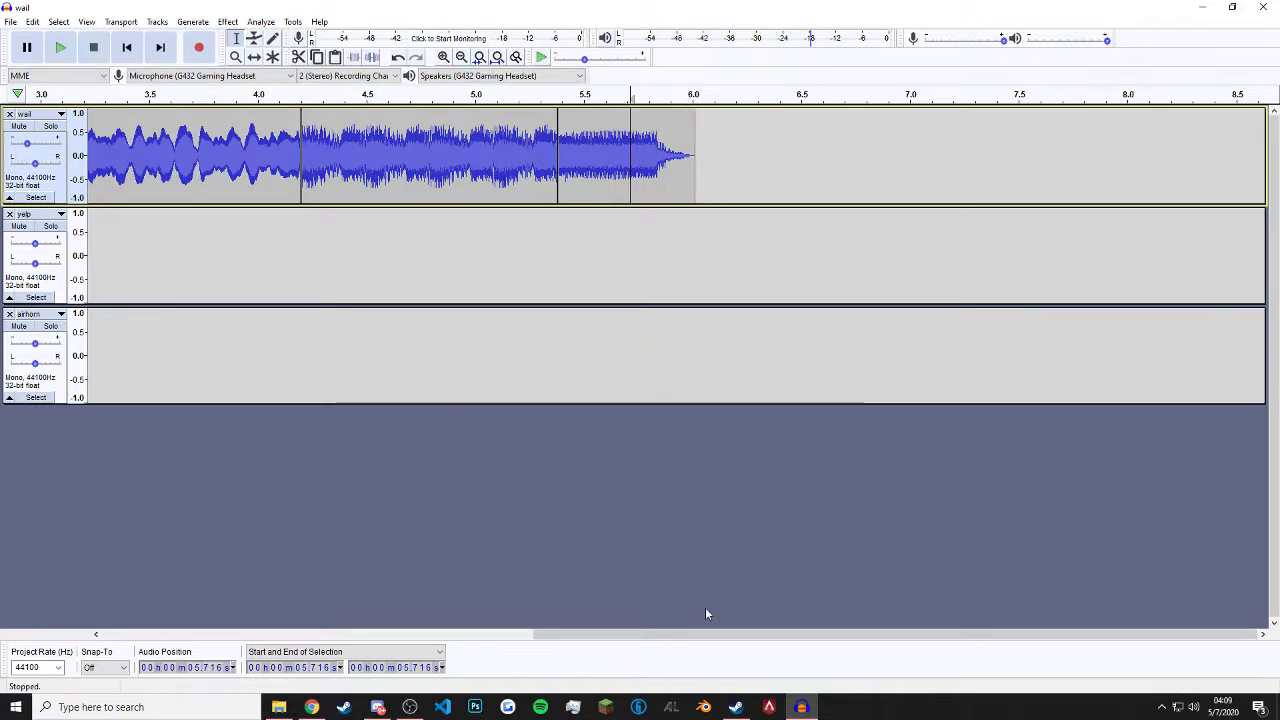
left_click_drag(705, 634, 505, 634)
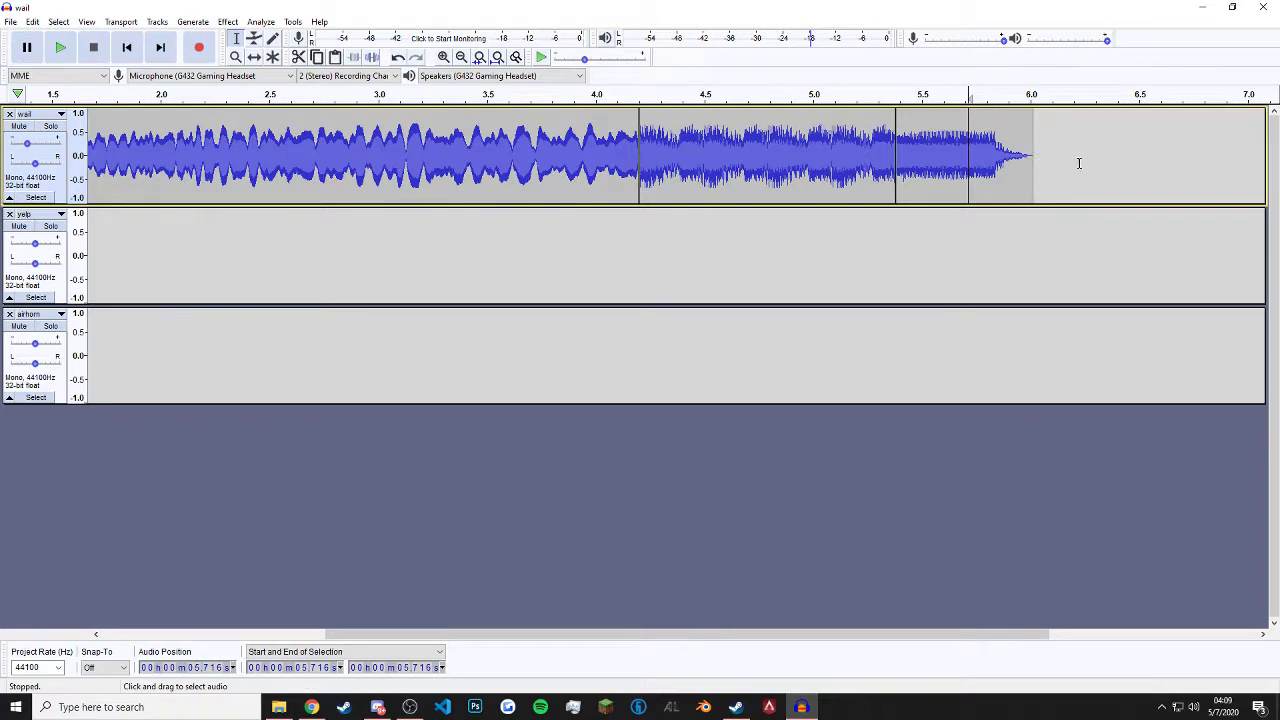
left_click_drag(1080, 151, 992, 175)
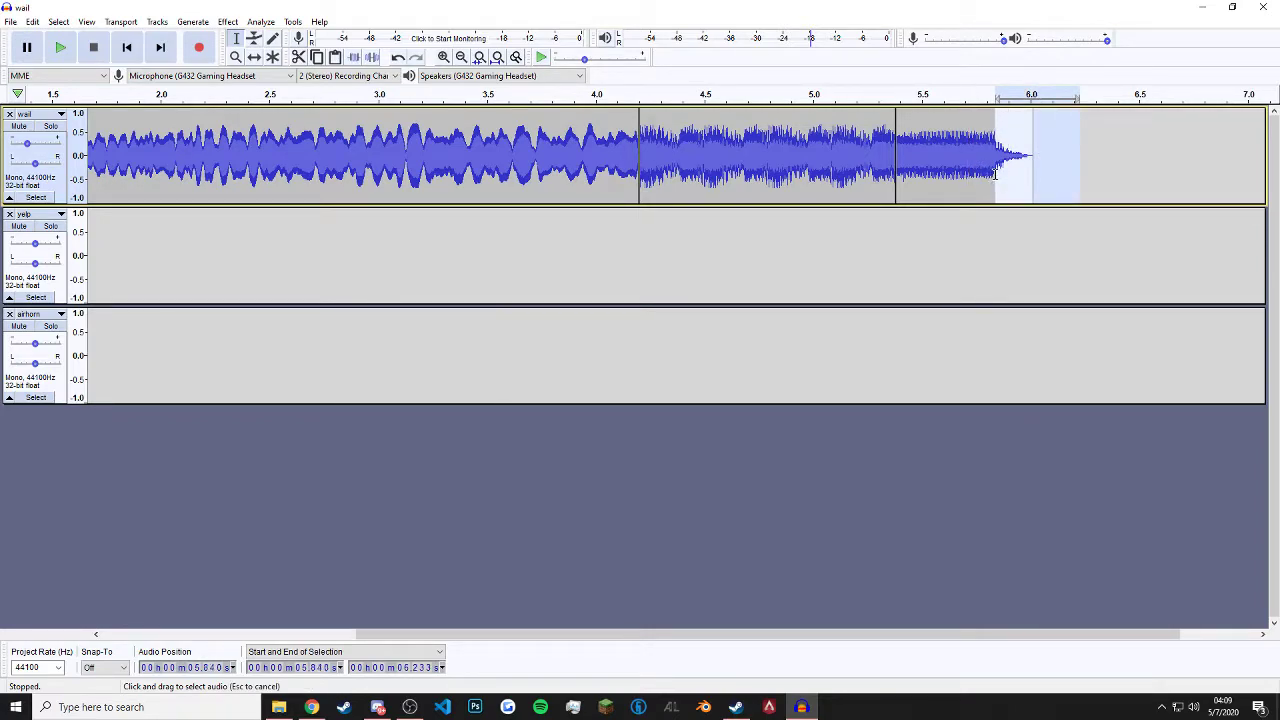
key("Delete")
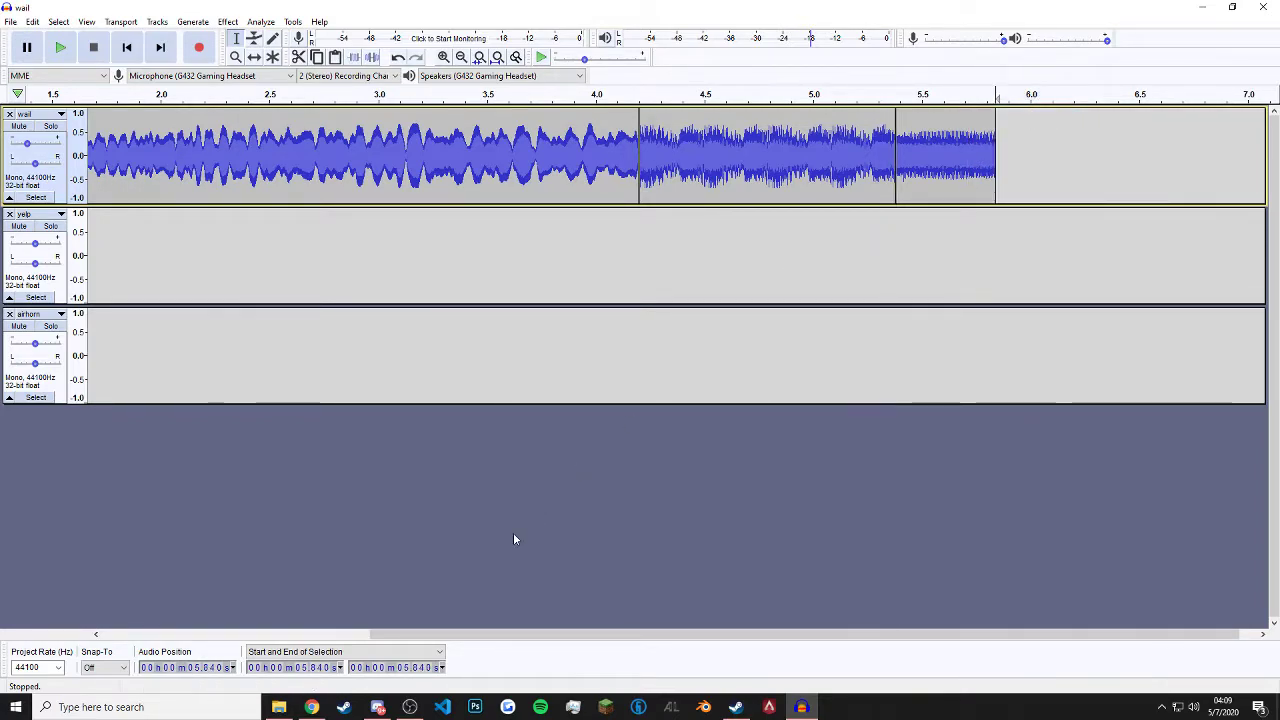
Step: Import the hilo sound from the FedSig PA300 folder and paste it after the wail clip
left_click(279, 707)
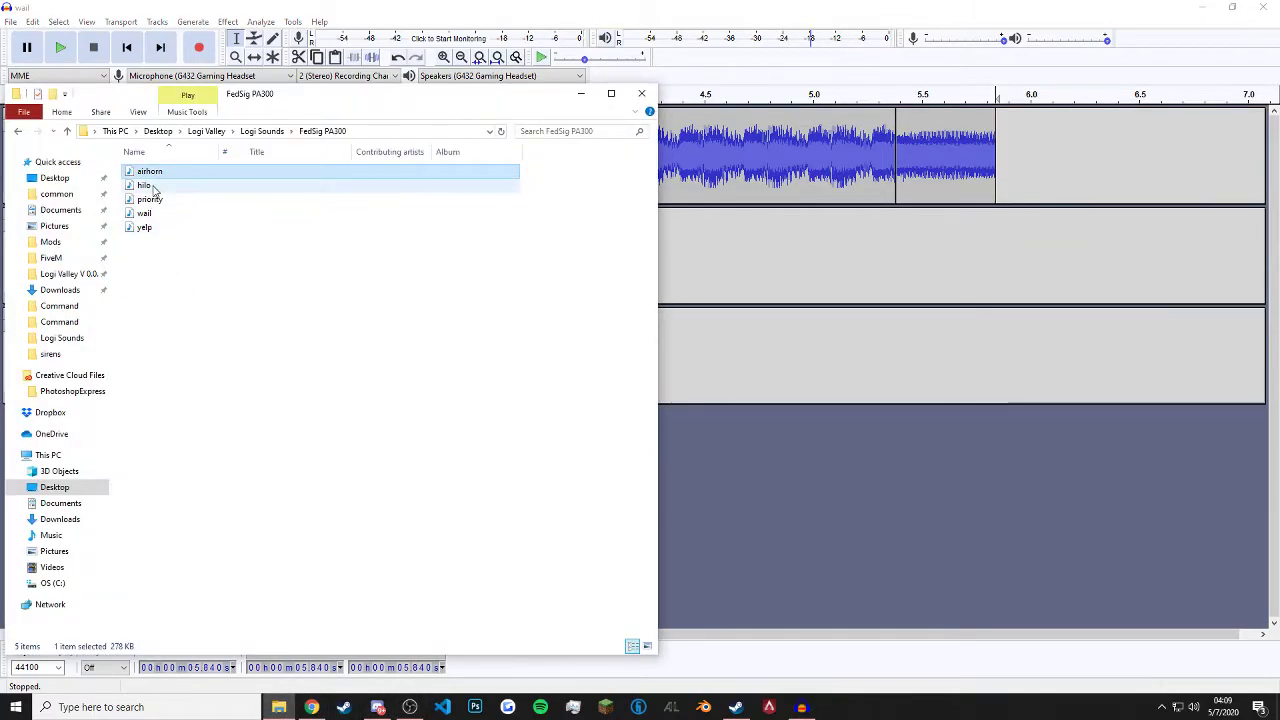
mouse_move(154, 189)
left_mouse_down()
mouse_move(775, 445)
mouse_move(88, 449)
left_mouse_up()
key("Delete")
scroll(810, 573, "right", 3)
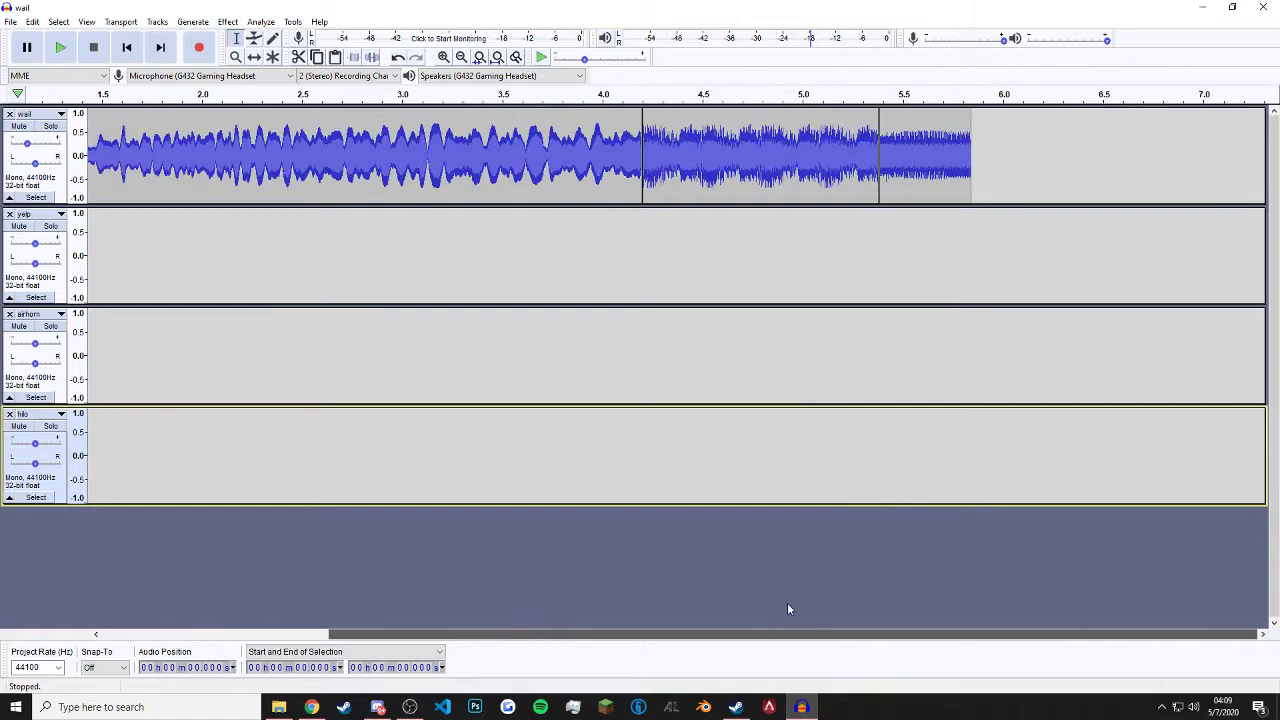
left_click(1047, 150)
left_click(970, 145)
key("ctrl+v")
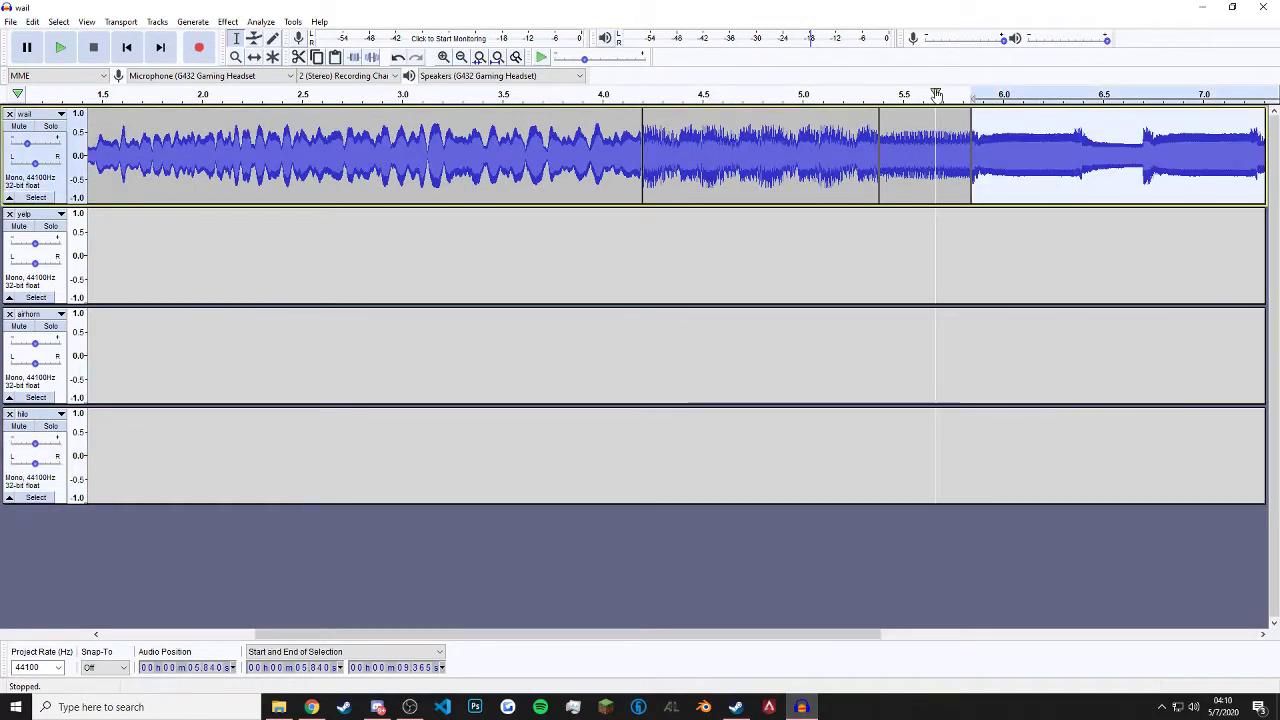
left_click(930, 90)
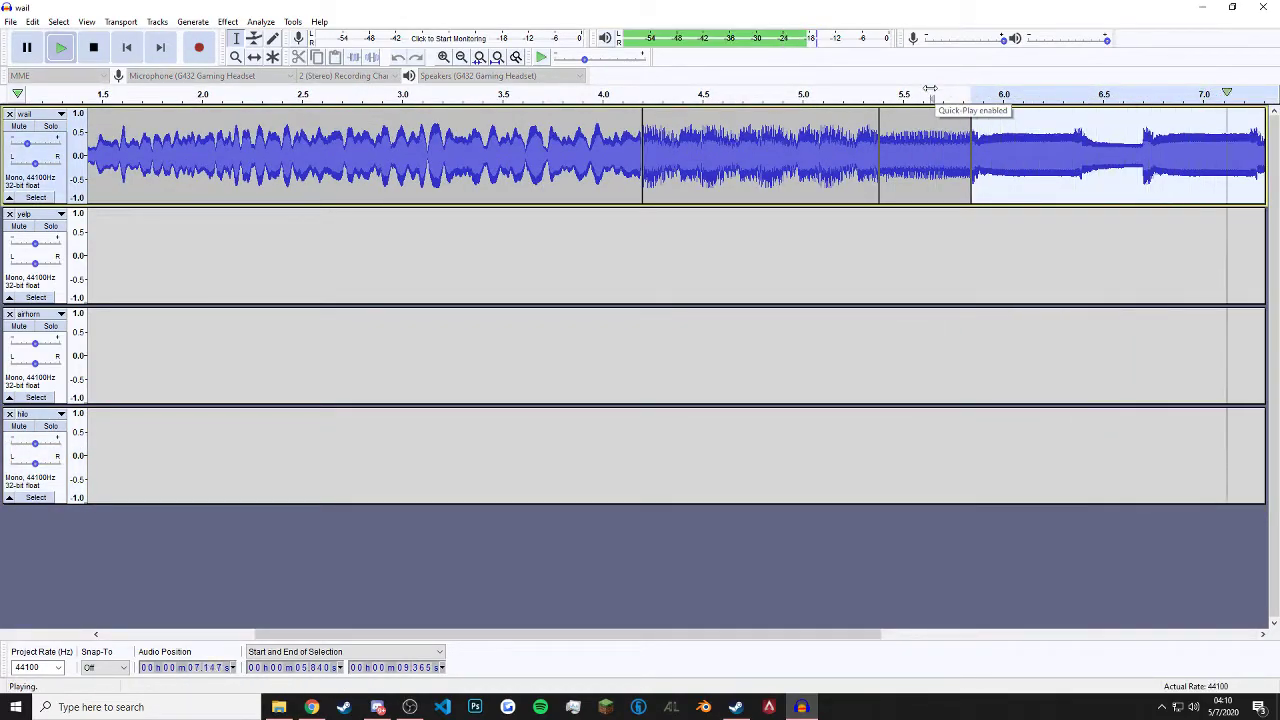
Step: Delete the wail track's audio past about 6.5 s and select its opening wail section
left_click_drag(728, 195, 382, 193)
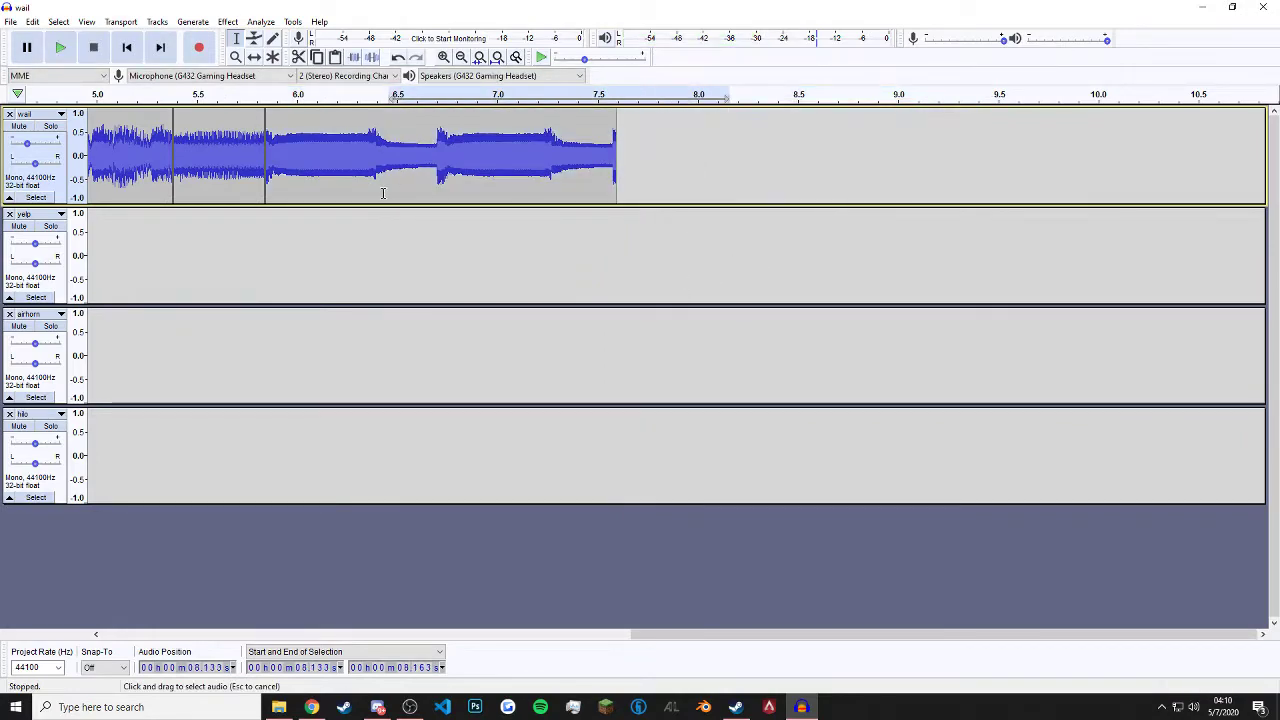
key("Delete")
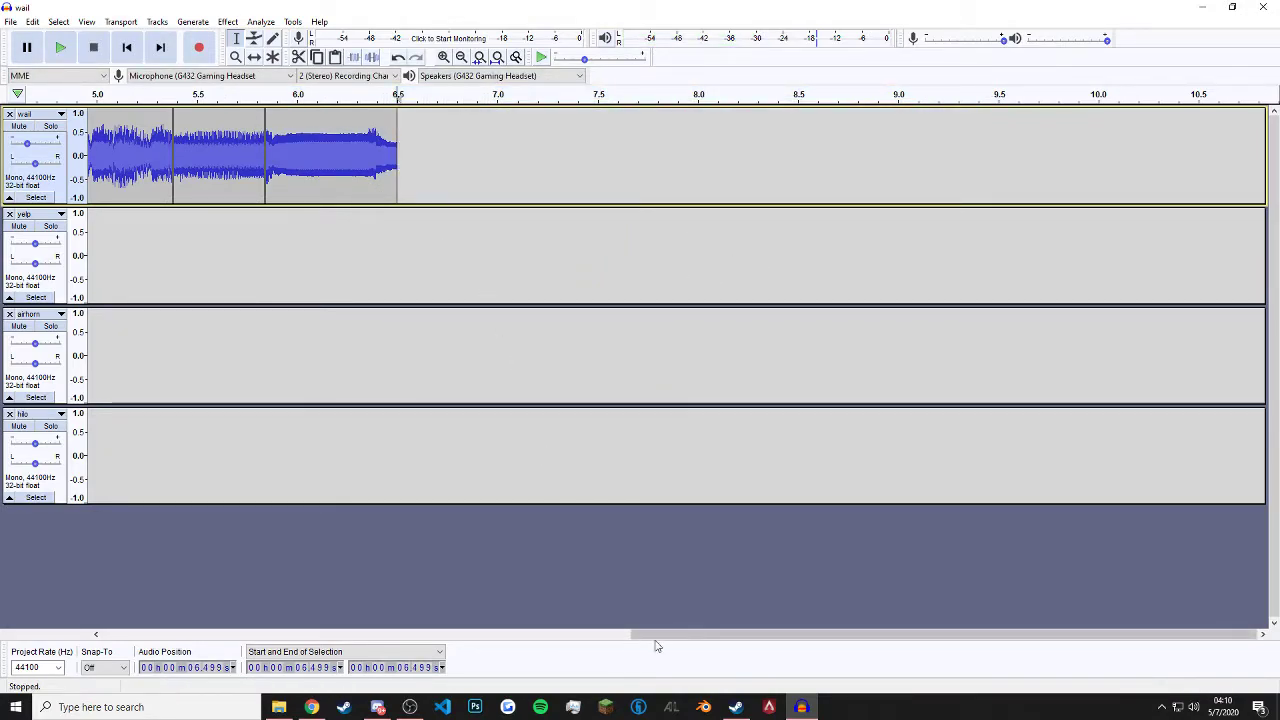
left_click_drag(648, 637, 77, 614)
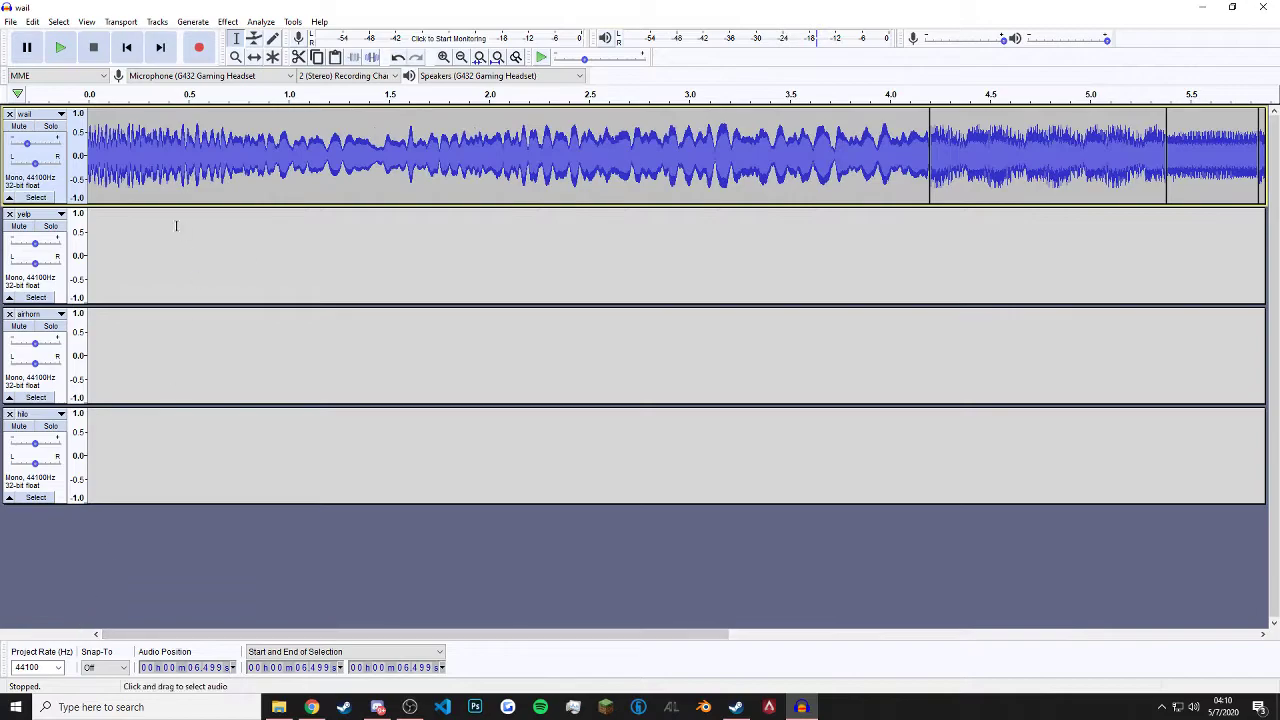
left_click_drag(936, 151, 85, 155)
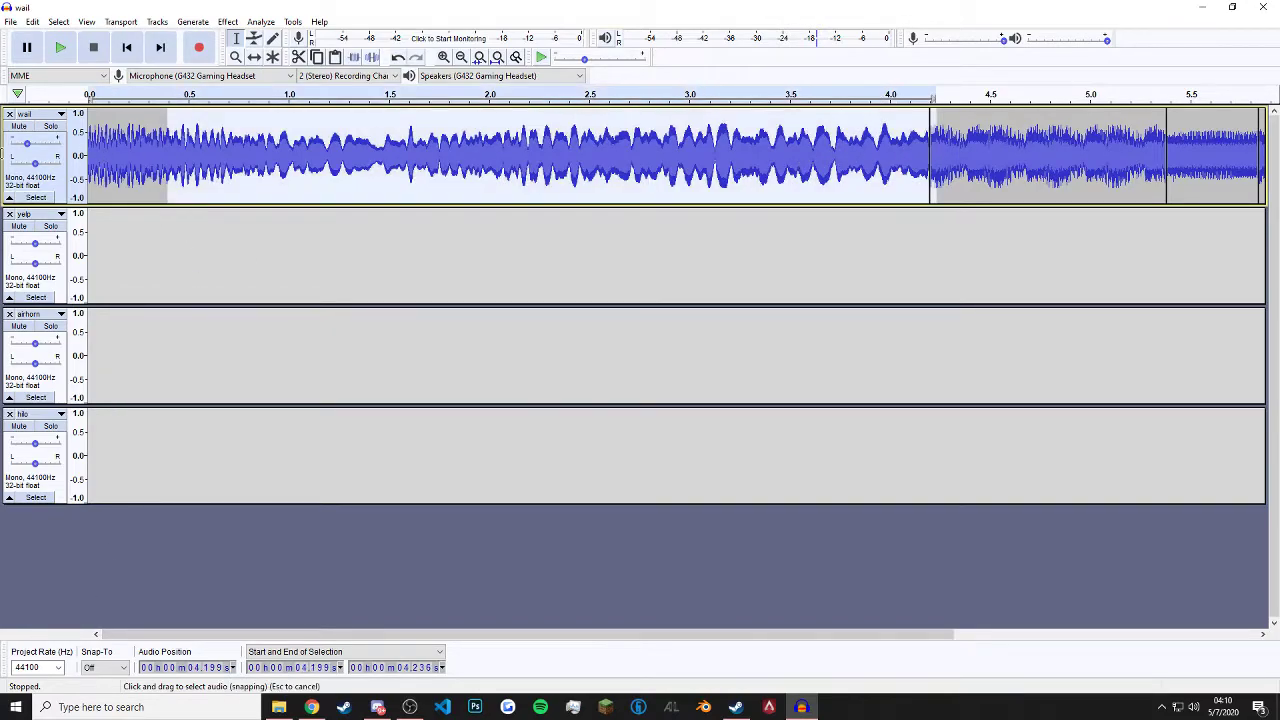
left_click_drag(557, 637, 895, 628)
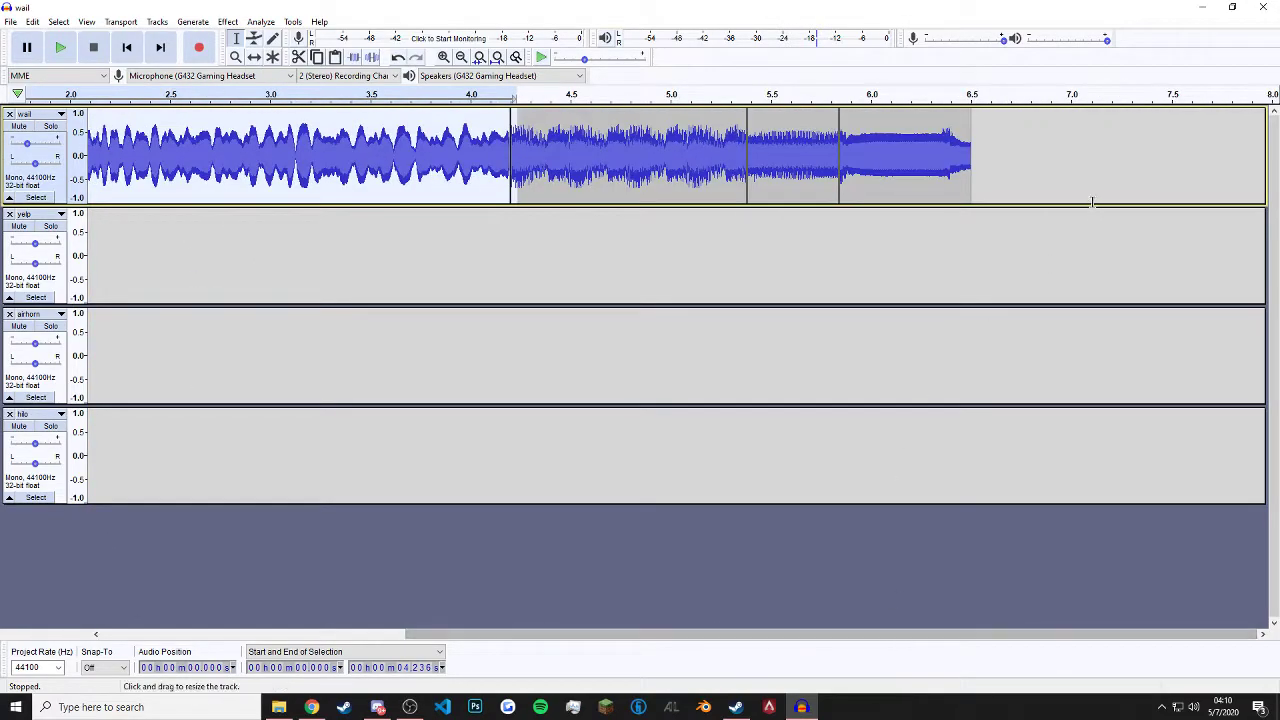
Step: Paste the opening wail at about 6.5 s and delete the tail past 10.7 s
left_click(1034, 199)
key("ctrl+v")
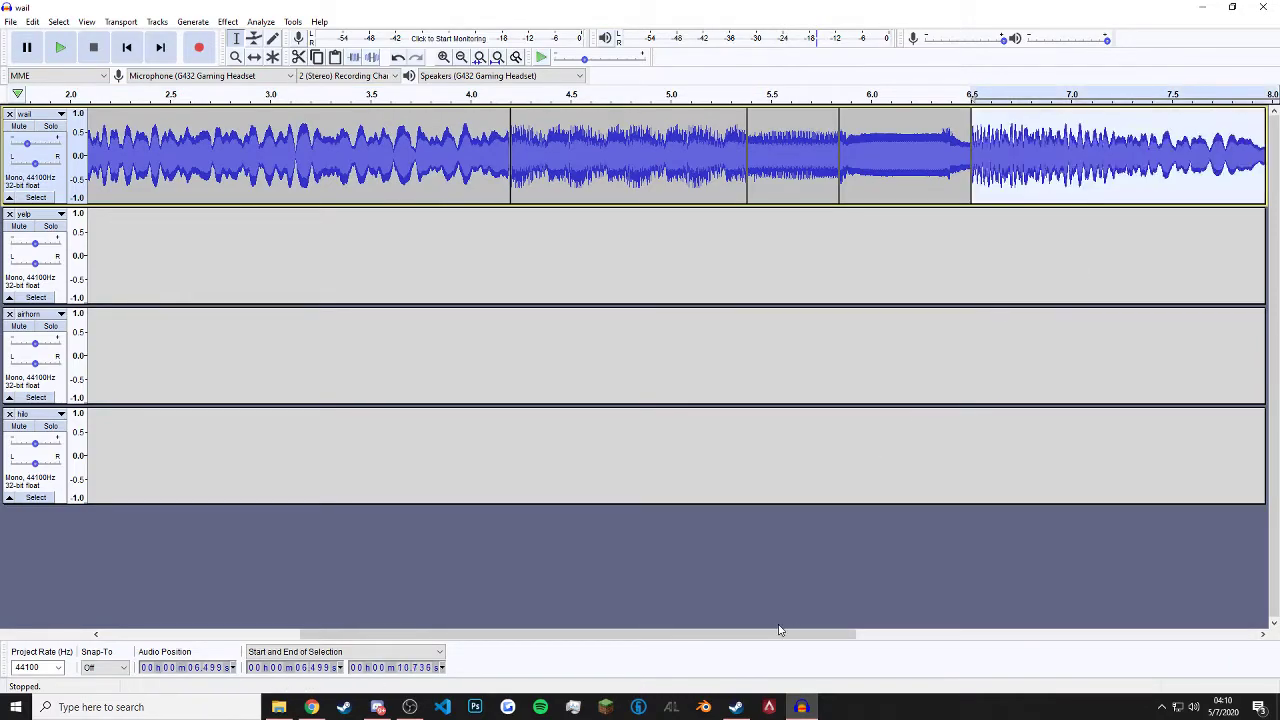
left_click_drag(780, 630, 1180, 634)
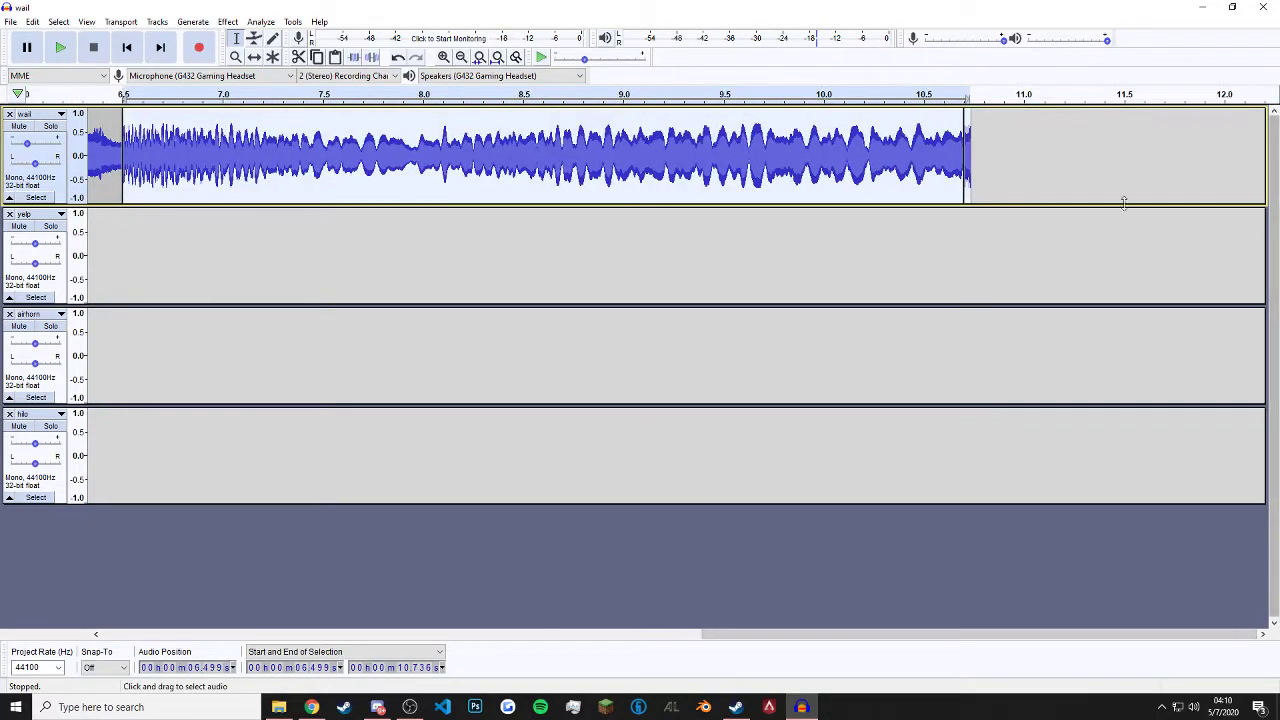
left_click_drag(1088, 190, 966, 190)
key("Delete")
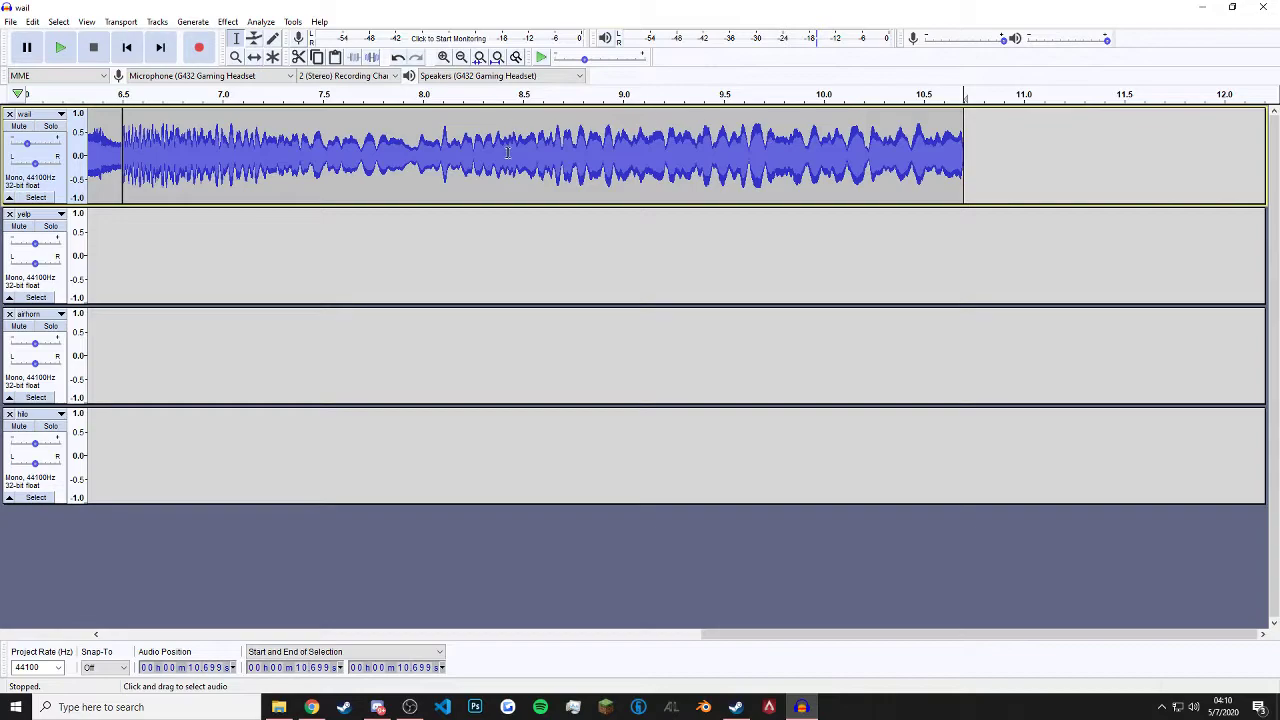
left_click_drag(826, 634, 128, 648)
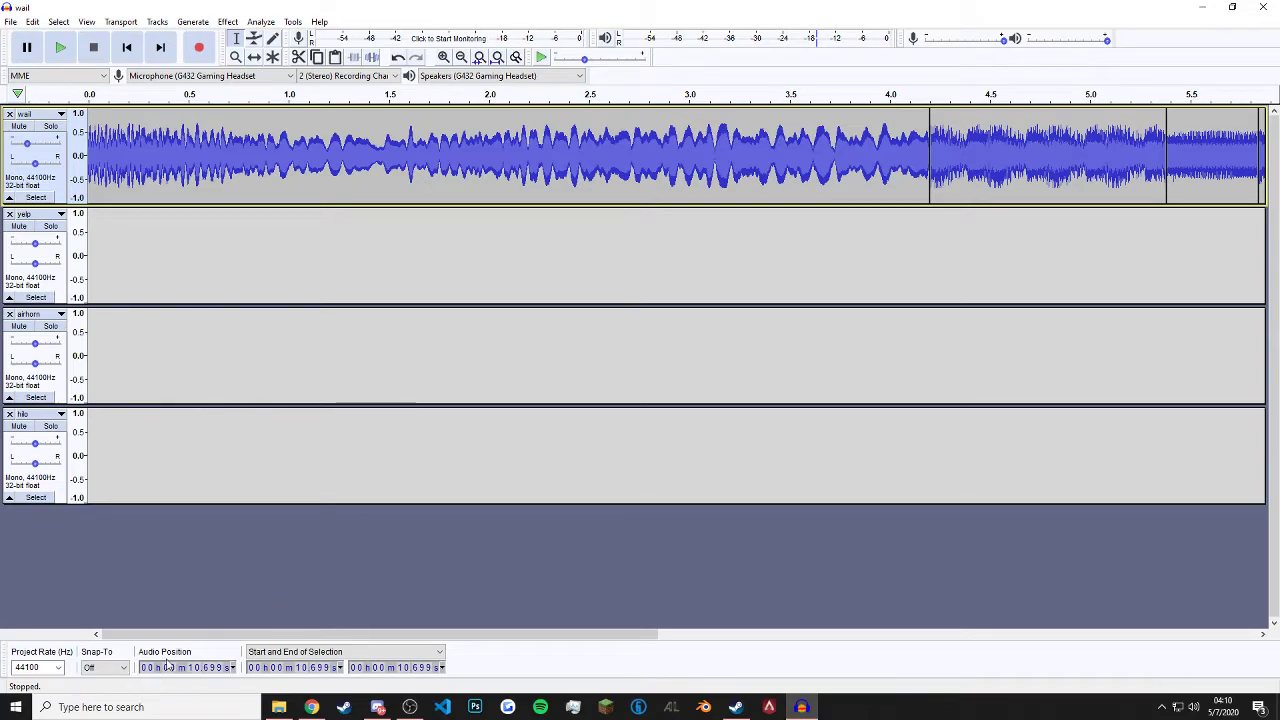
Step: Set the project rate to 11025 Hz and check the wail track's channel options
left_click(58, 668)
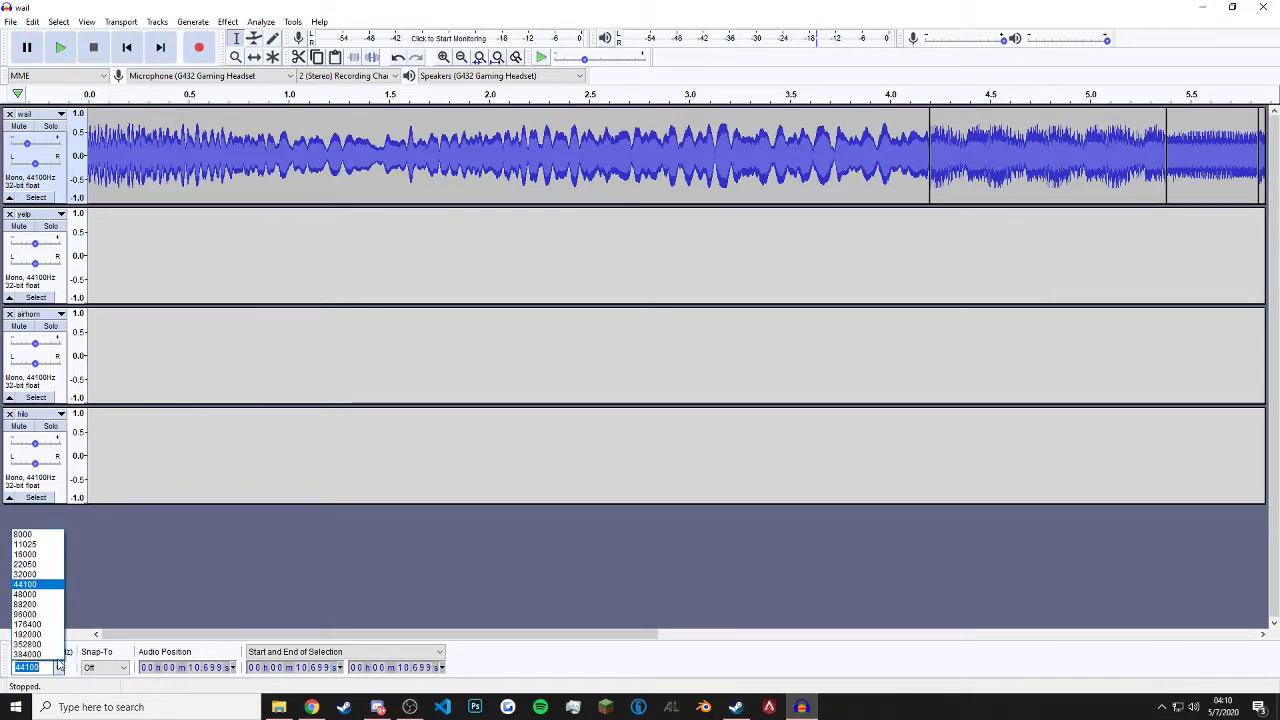
left_click(35, 545)
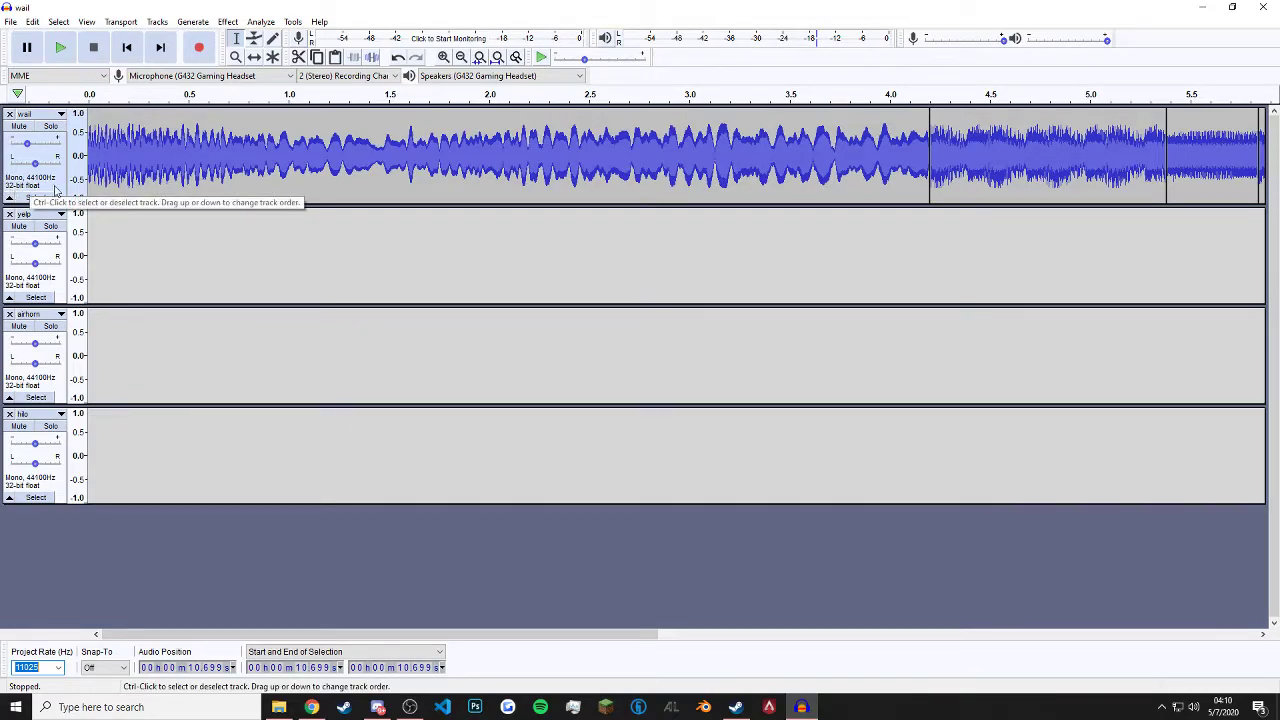
left_click(56, 114)
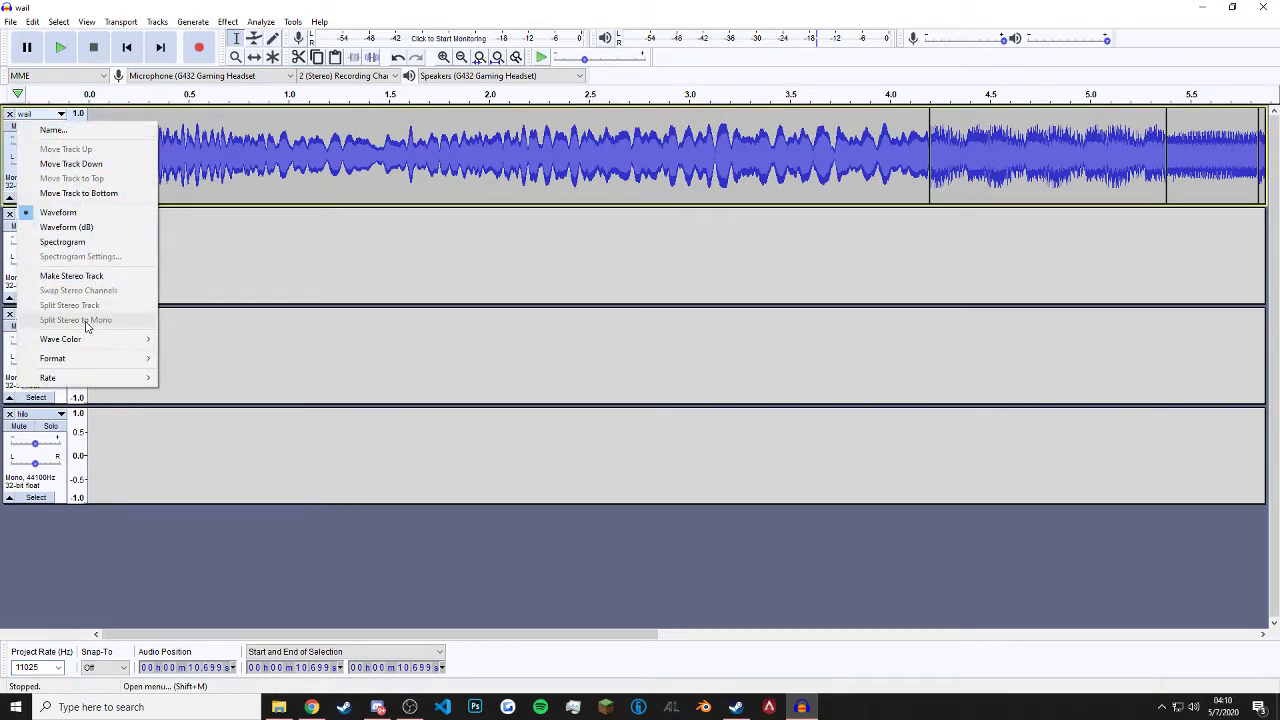
left_click(418, 266)
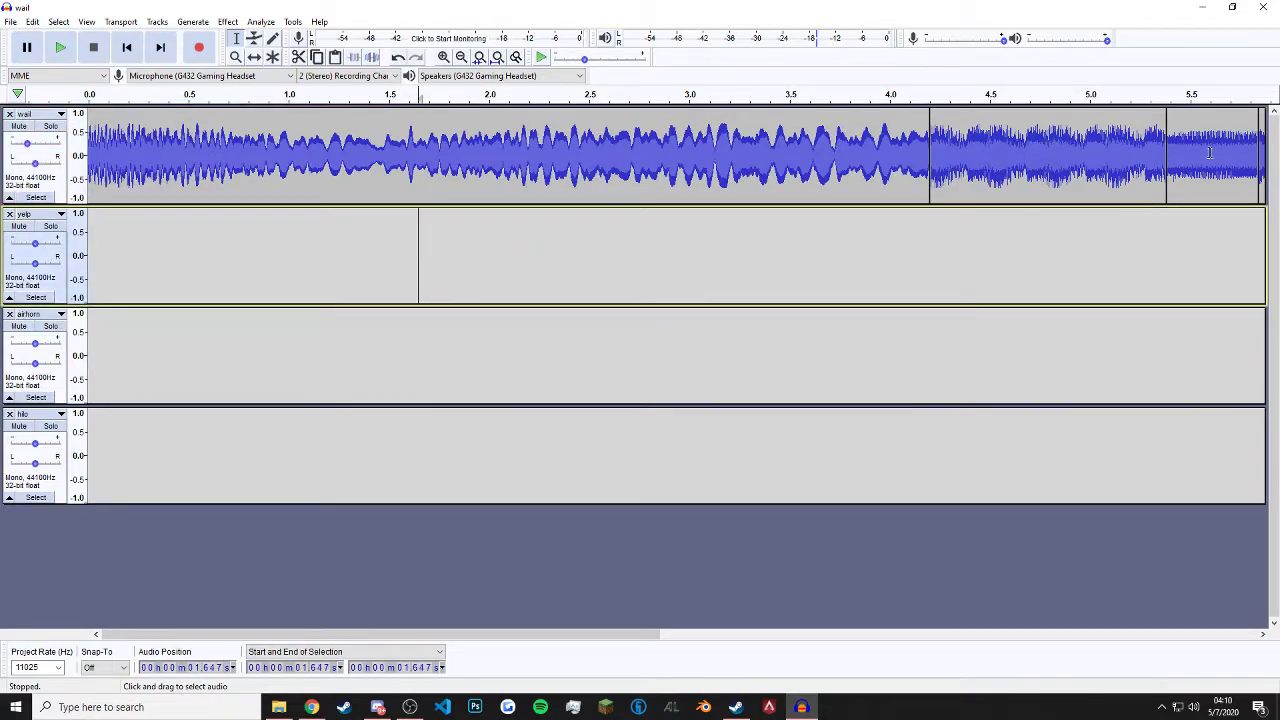
Step: Move the wail's 4.2–5.6 s section onto the yelp track, then undo the move
mouse_move(1204, 152)
left_mouse_down()
mouse_move(916, 174)
mouse_move(930, 172)
left_mouse_up()
key("Delete")
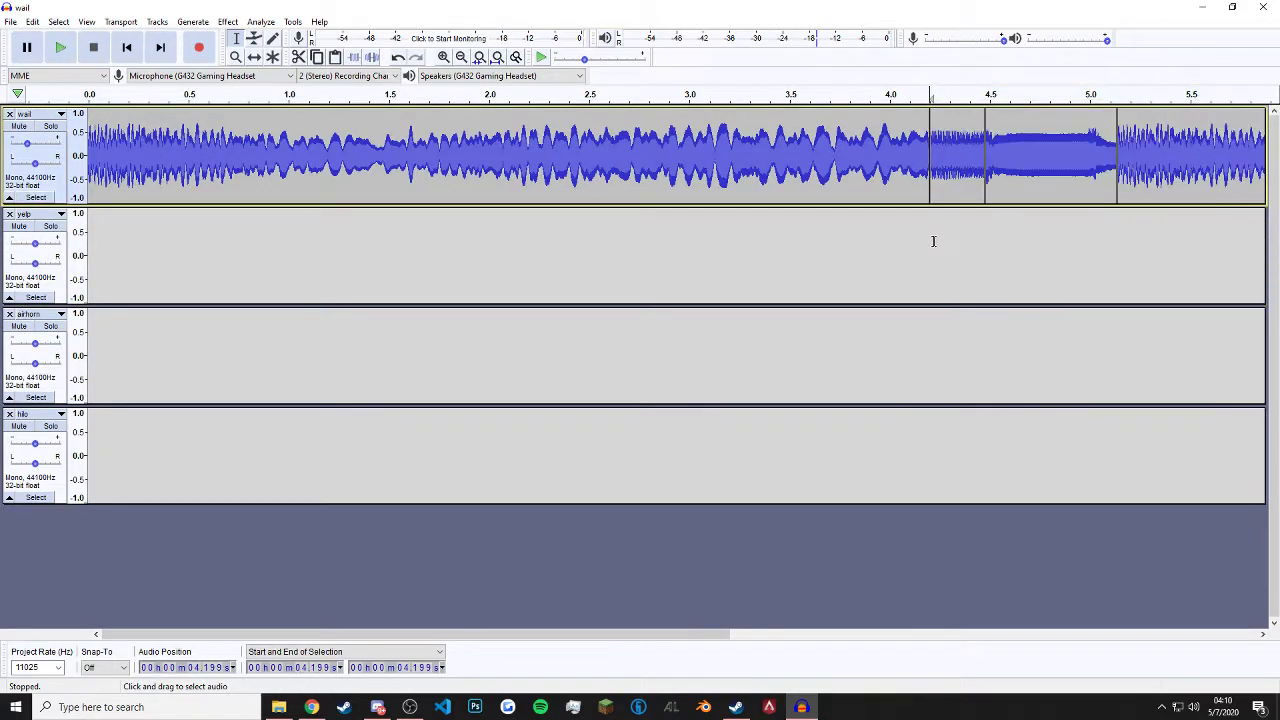
left_click(929, 243)
key("ctrl+v")
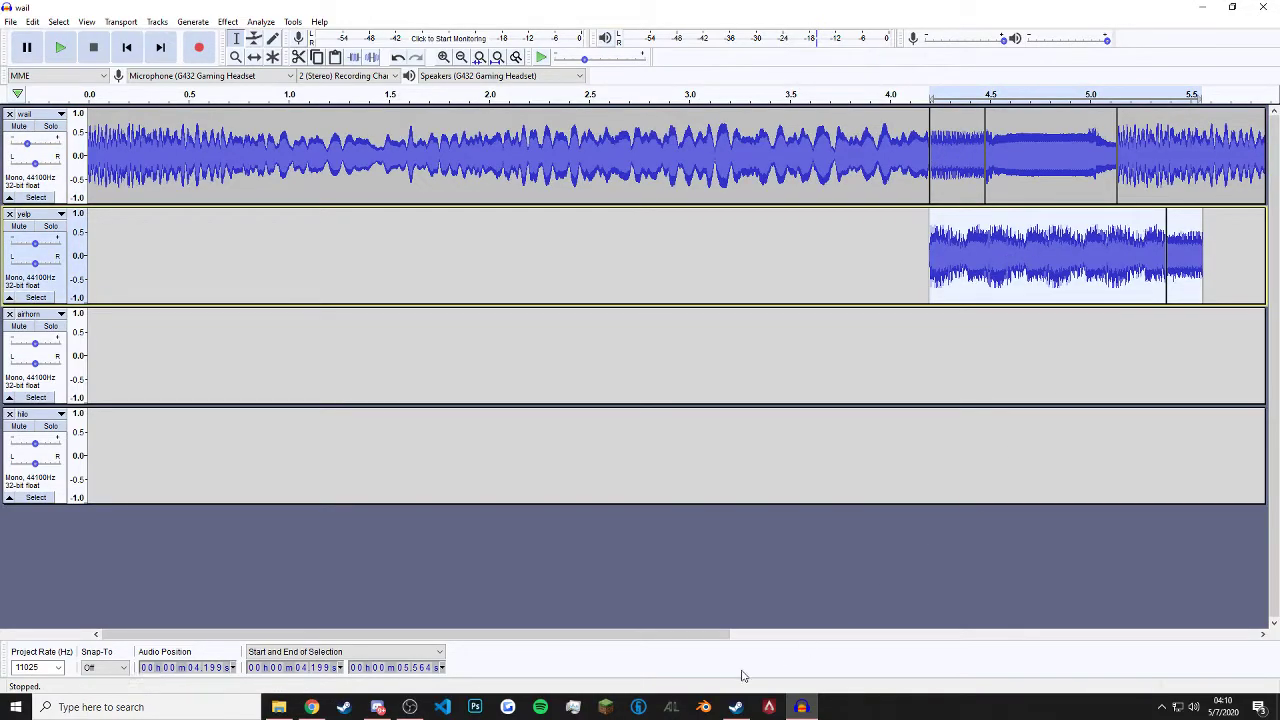
left_click_drag(720, 634, 840, 634)
key("ctrl+z")
key("ctrl+z")
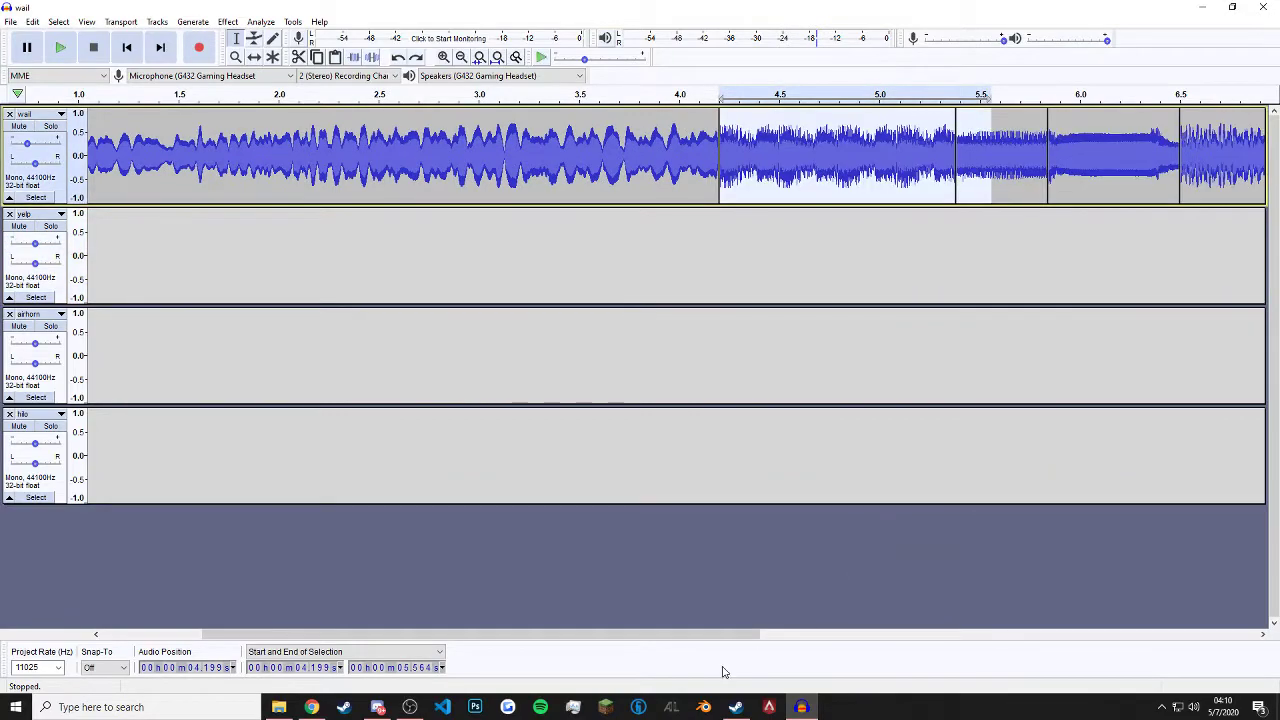
Step: Set the yelp track's insertion point at 10.7 s and select both tracks
left_click_drag(724, 634, 1224, 610)
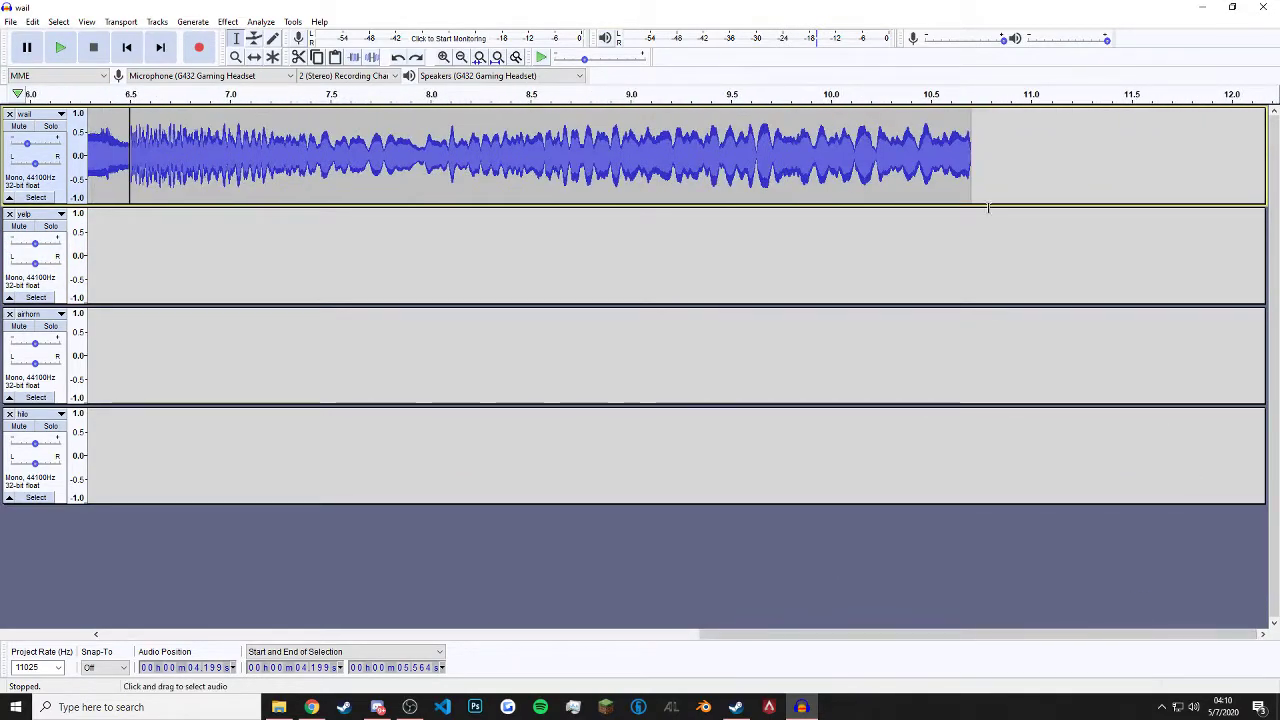
left_click(971, 245)
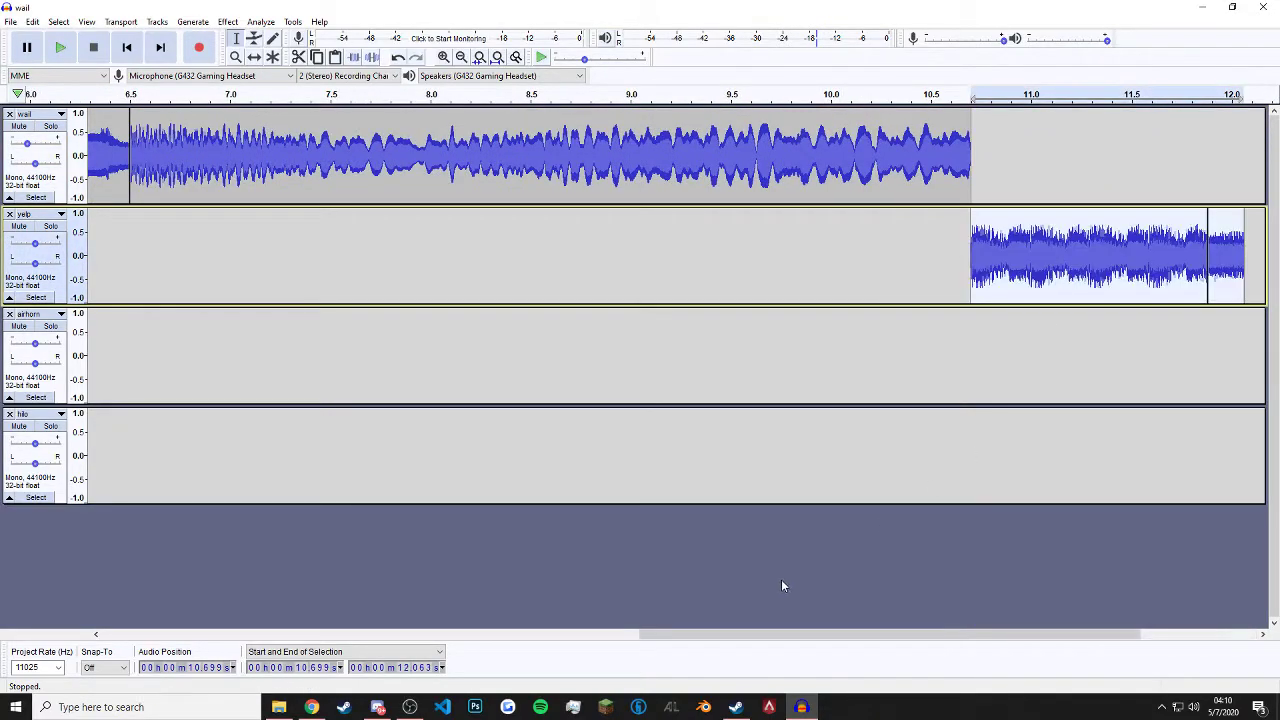
scroll(959, 591, "right", 3)
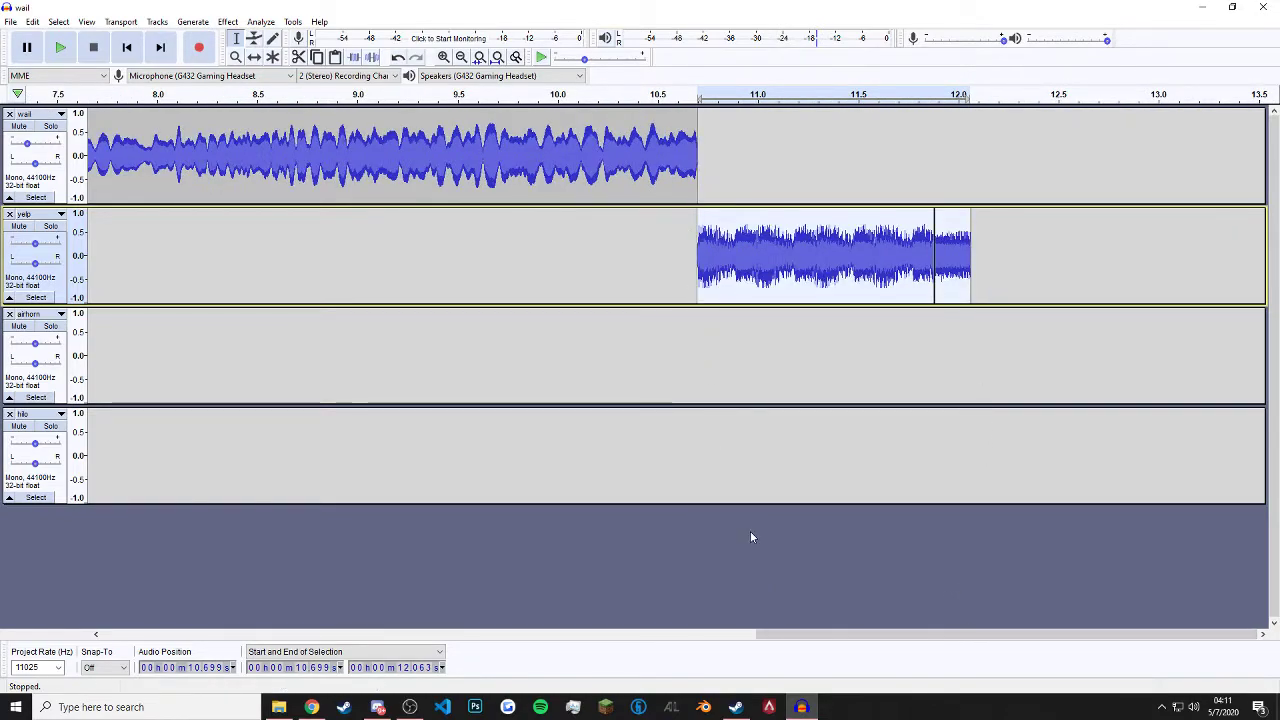
left_click_drag(1102, 266, 25, 160)
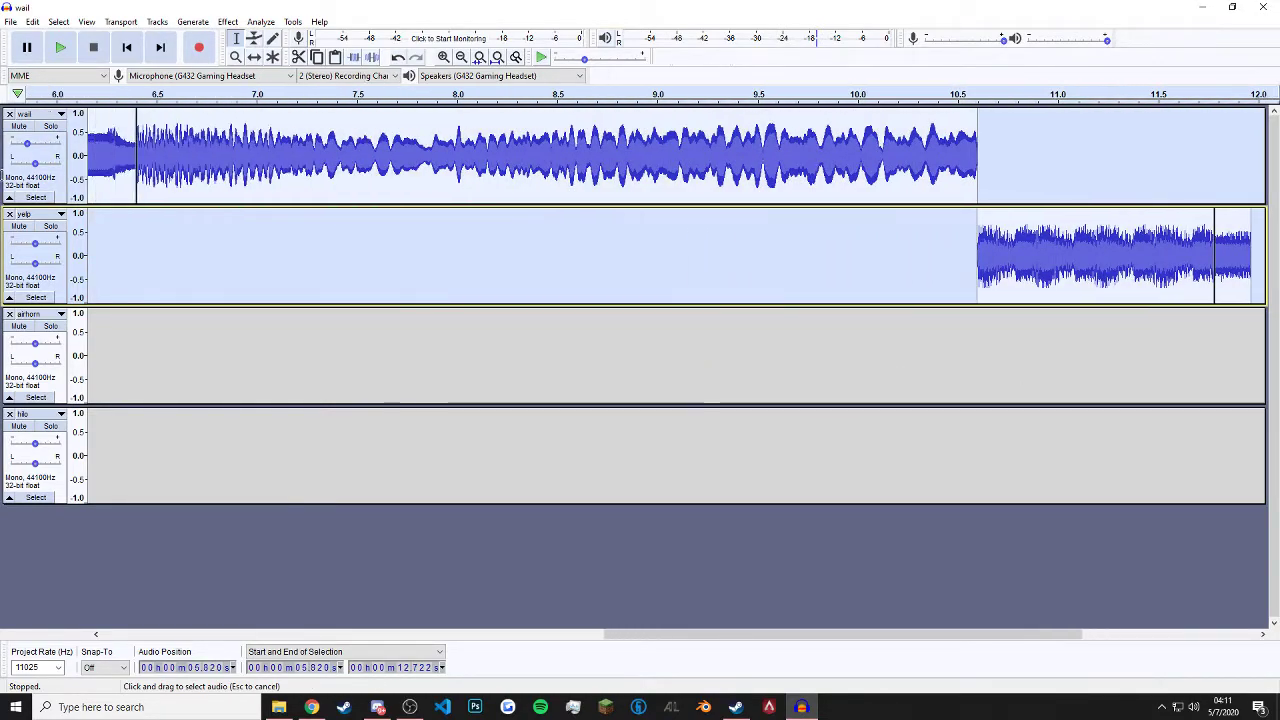
left_click_drag(25, 160, 25, 160)
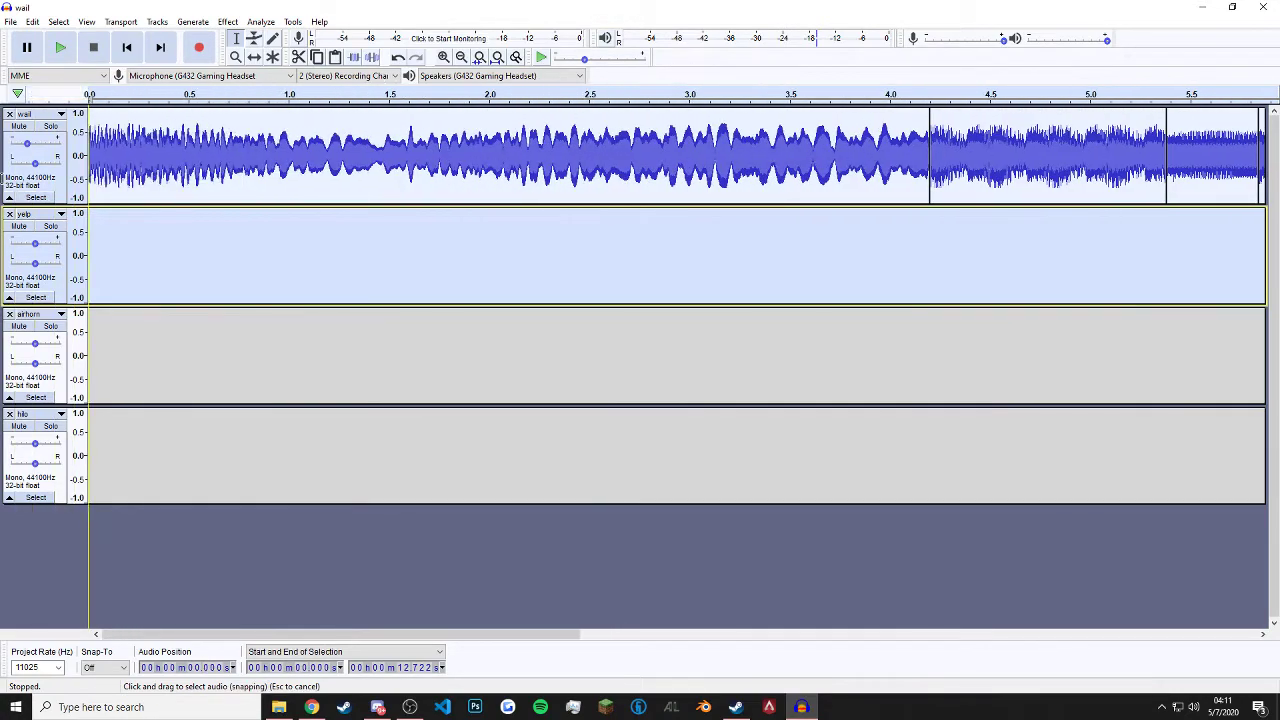
Step: Mix the selected tracks down into one track, then undo the mixdown
left_click(157, 22)
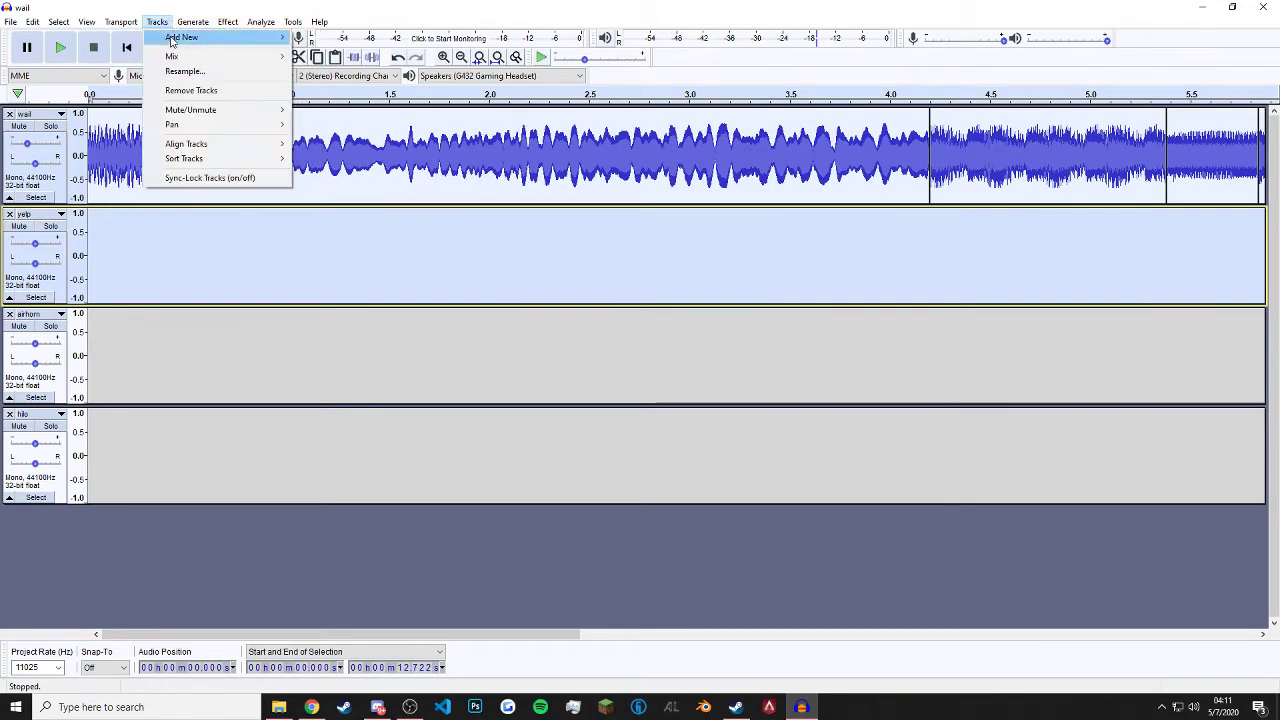
left_click(363, 75)
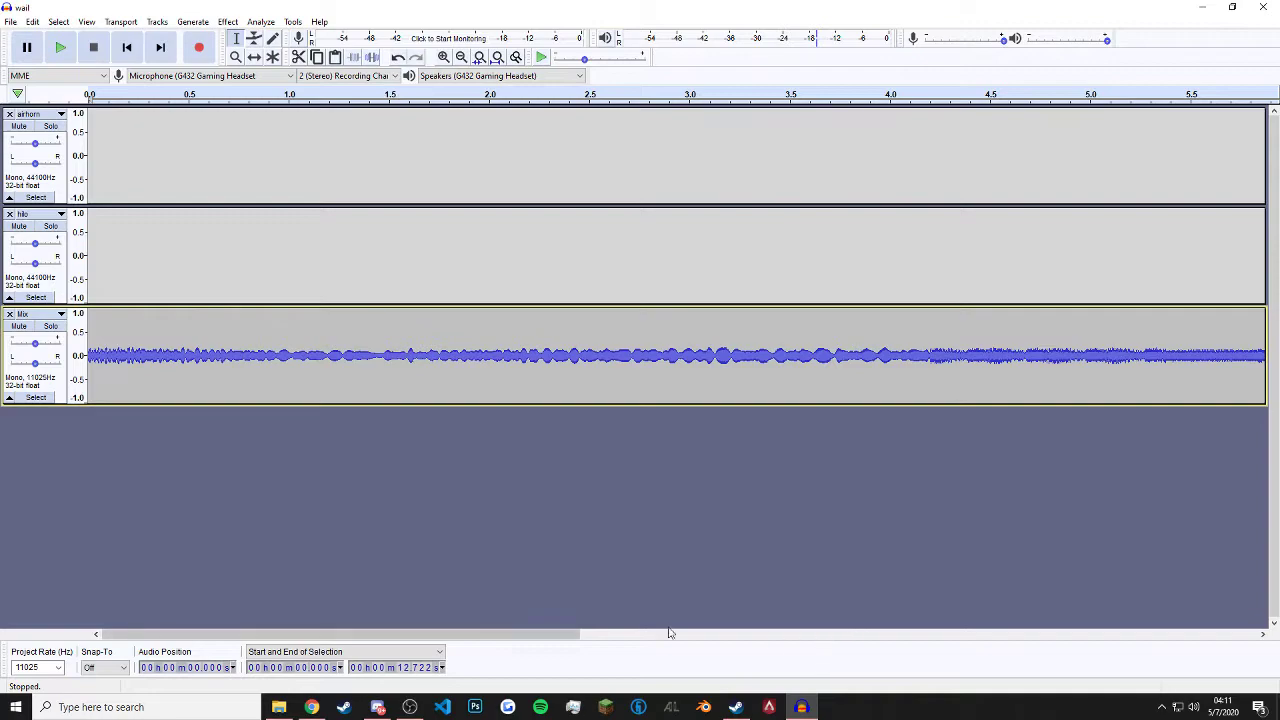
left_click(1011, 625)
left_click_drag(1011, 625, 1248, 628)
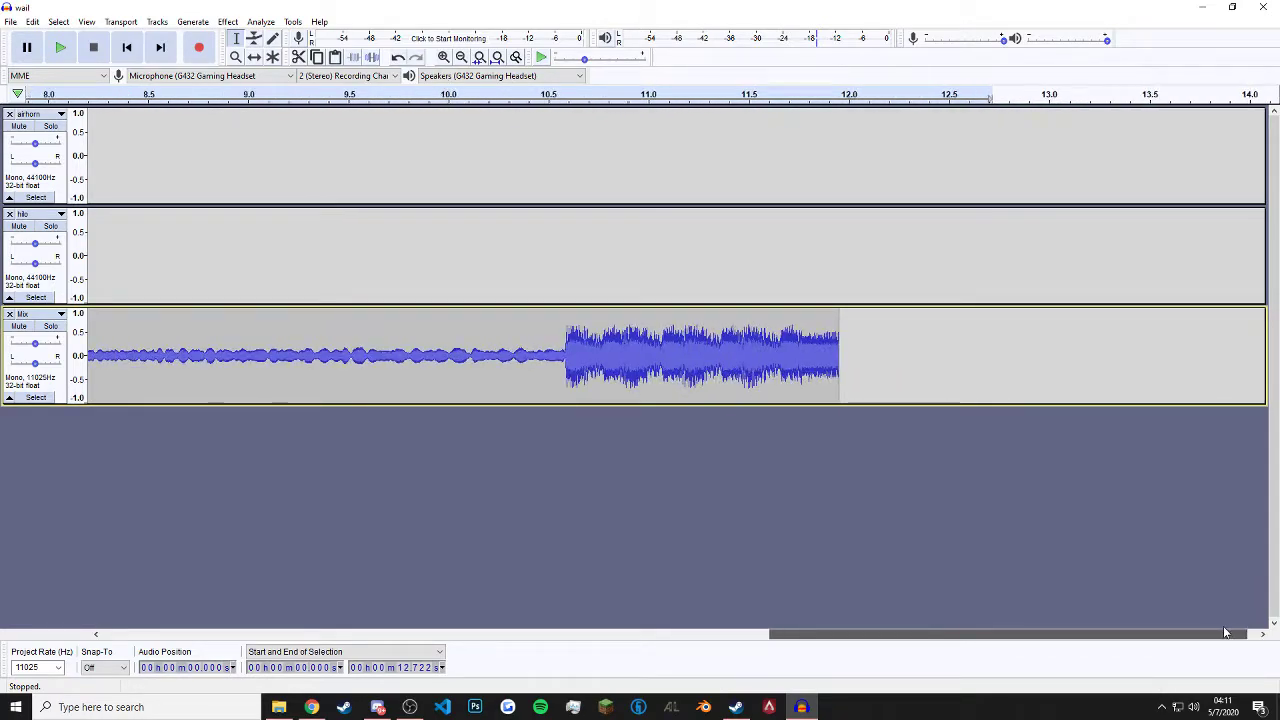
left_click_drag(1248, 628, 1214, 628)
key("ctrl+z")
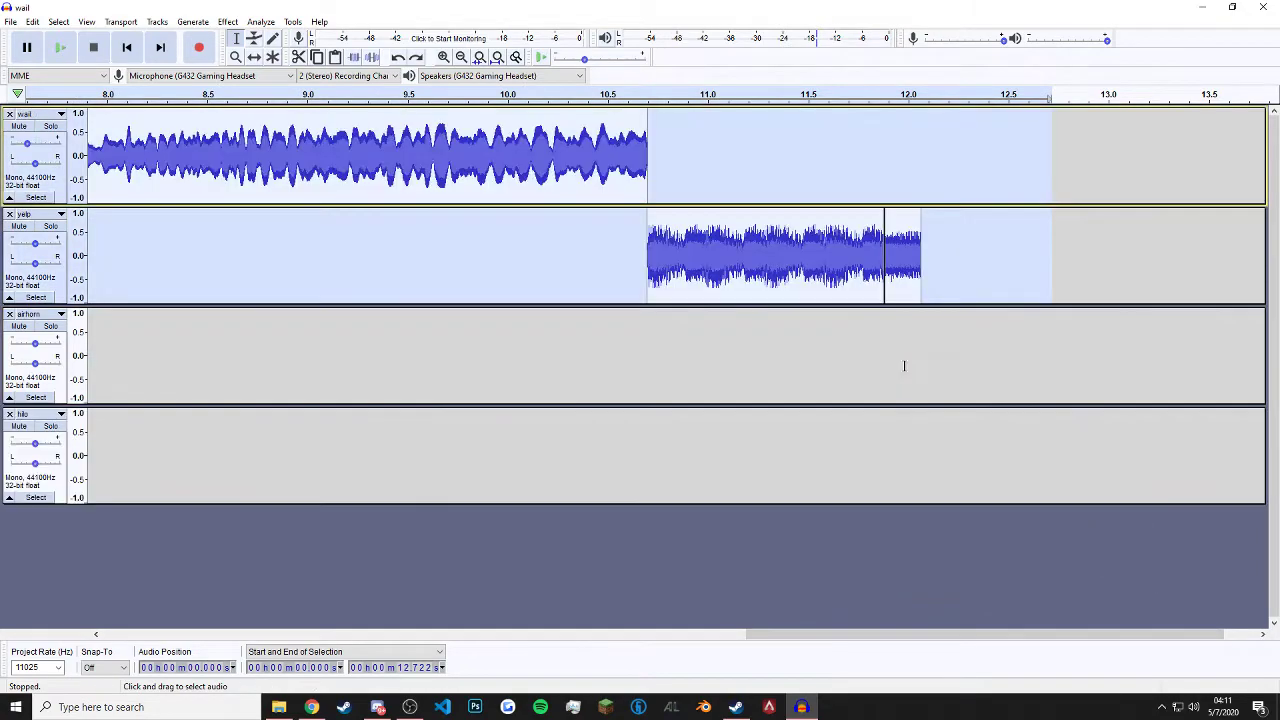
Step: Lower the yelp track's volume and mix wail and yelp into one track
left_click_drag(34, 143, 27, 145)
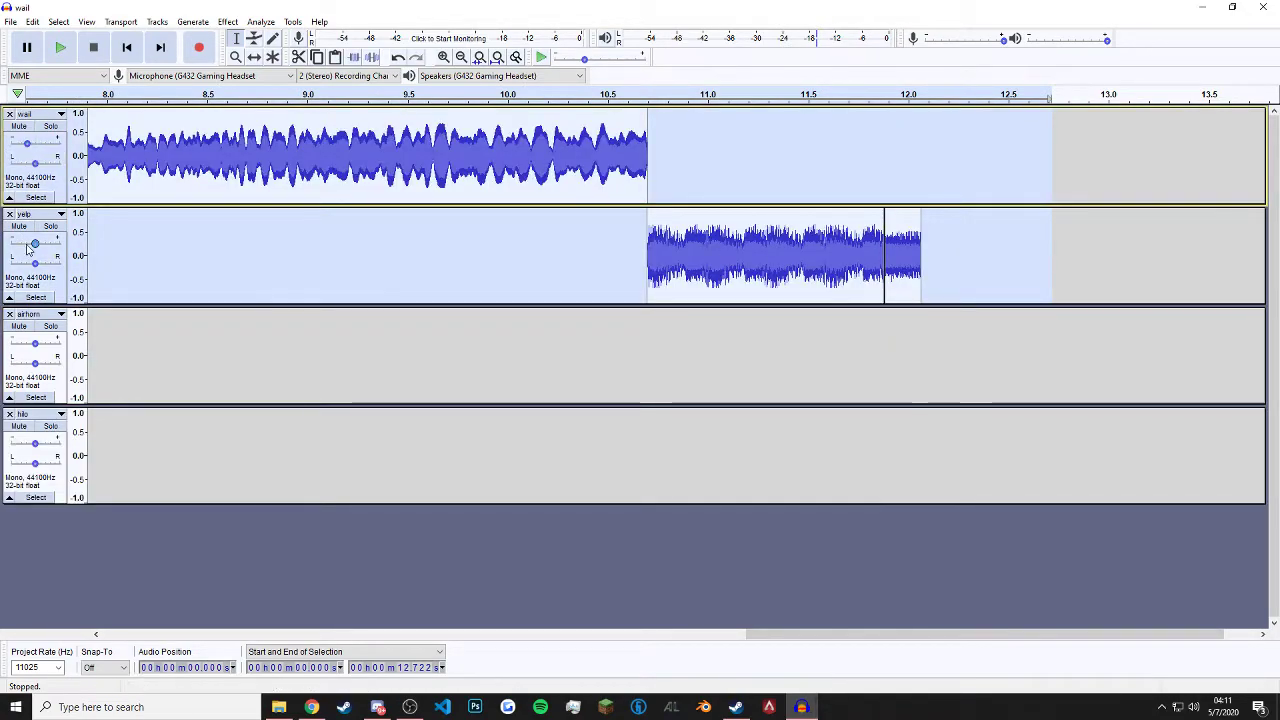
left_click_drag(34, 243, 20, 244)
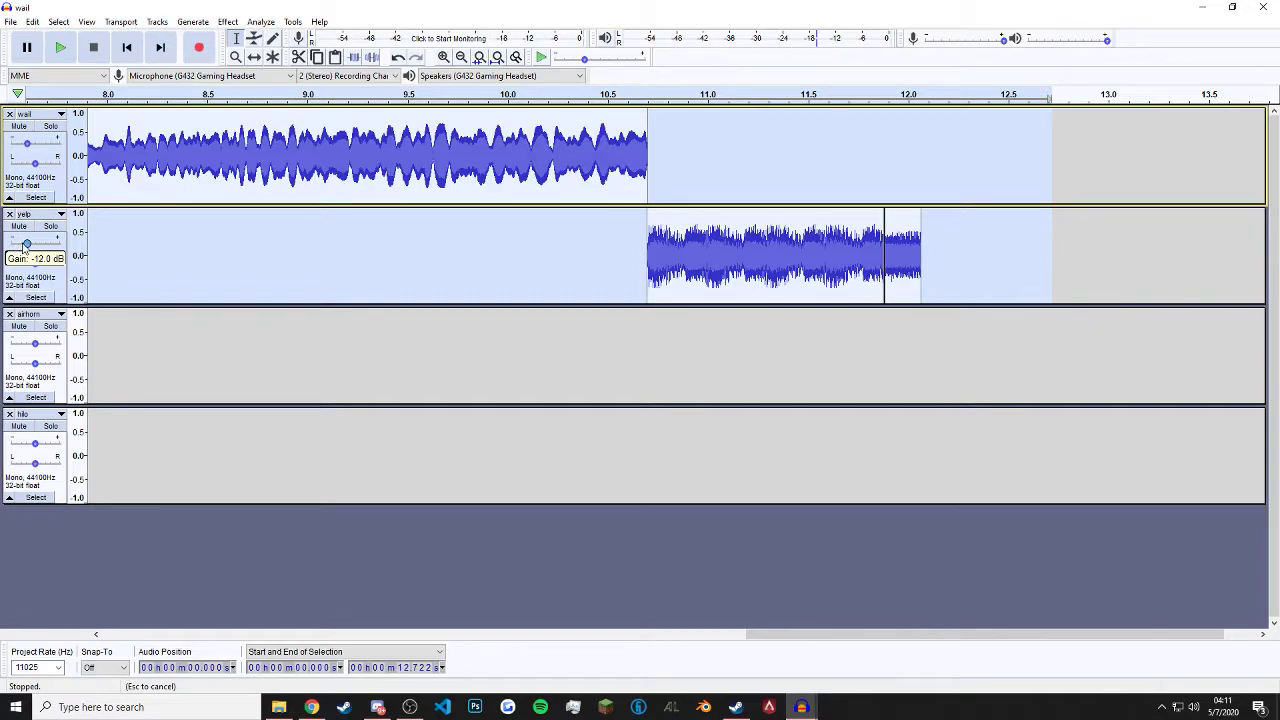
left_click(192, 22)
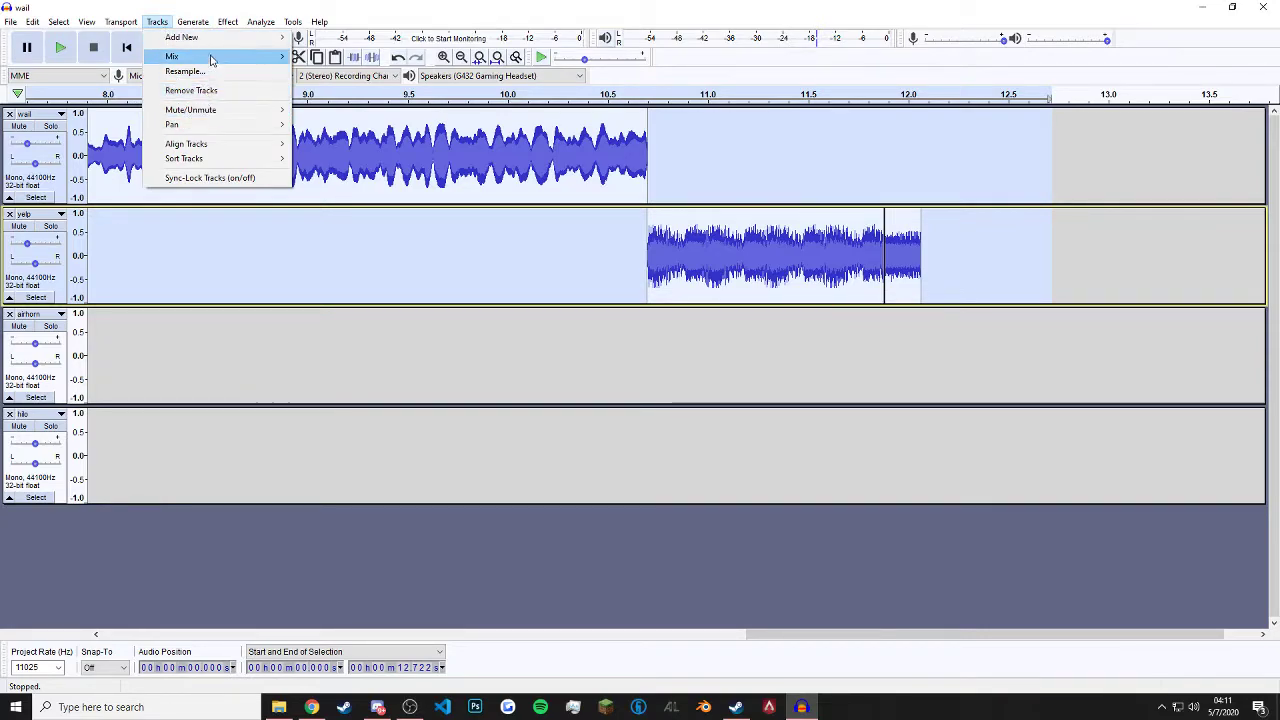
mouse_move(175, 56)
left_click(350, 64)
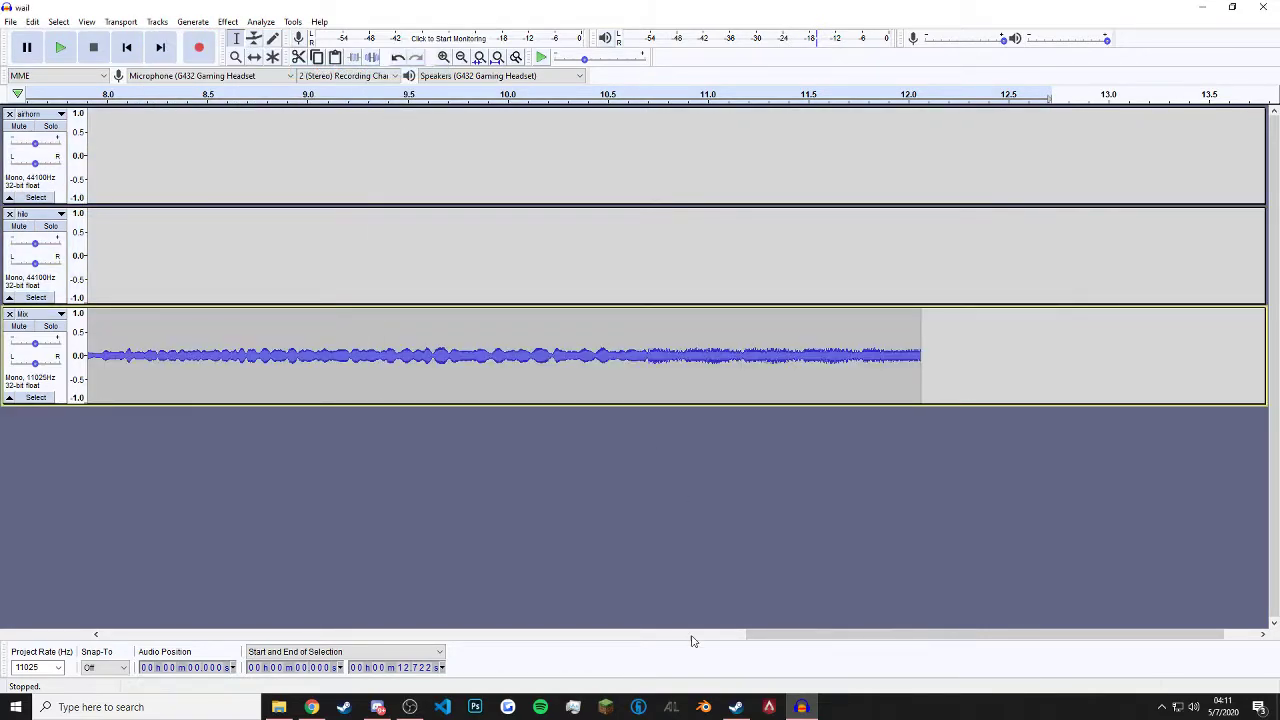
left_click_drag(791, 634, 130, 585)
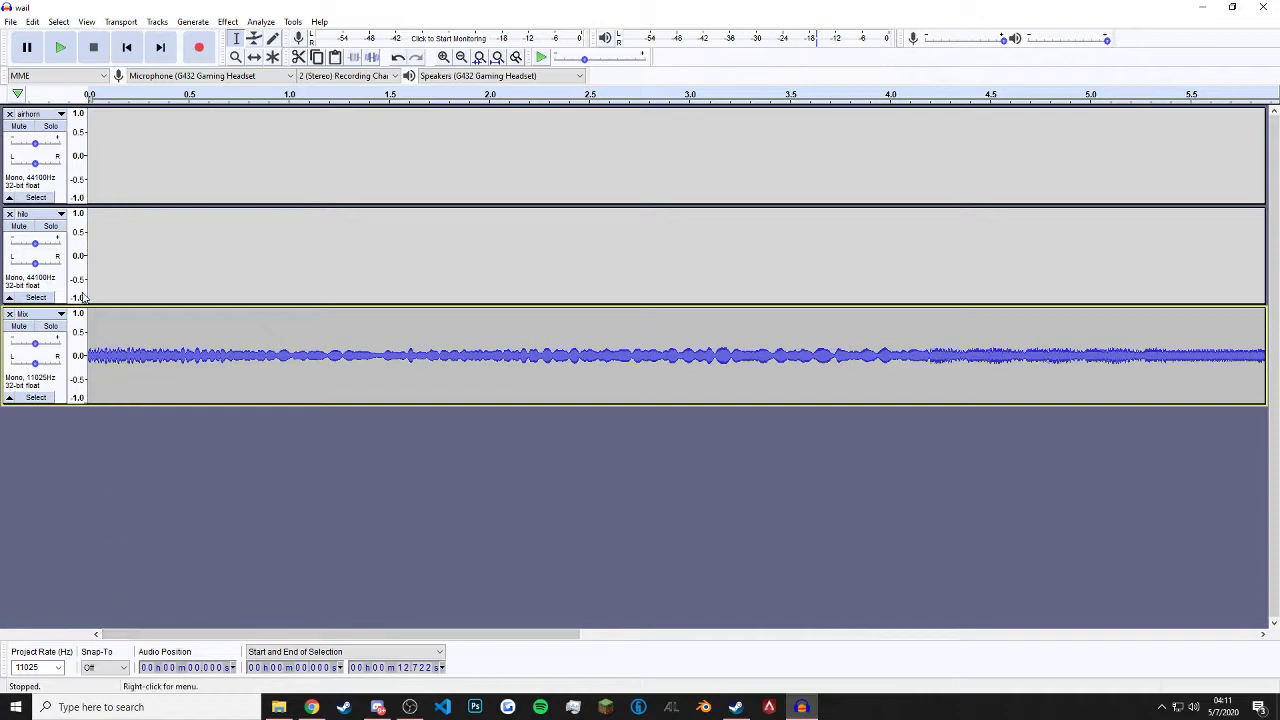
Step: Play the mix to check it, then remove the airhorn and hilo tracks
left_click(97, 97)
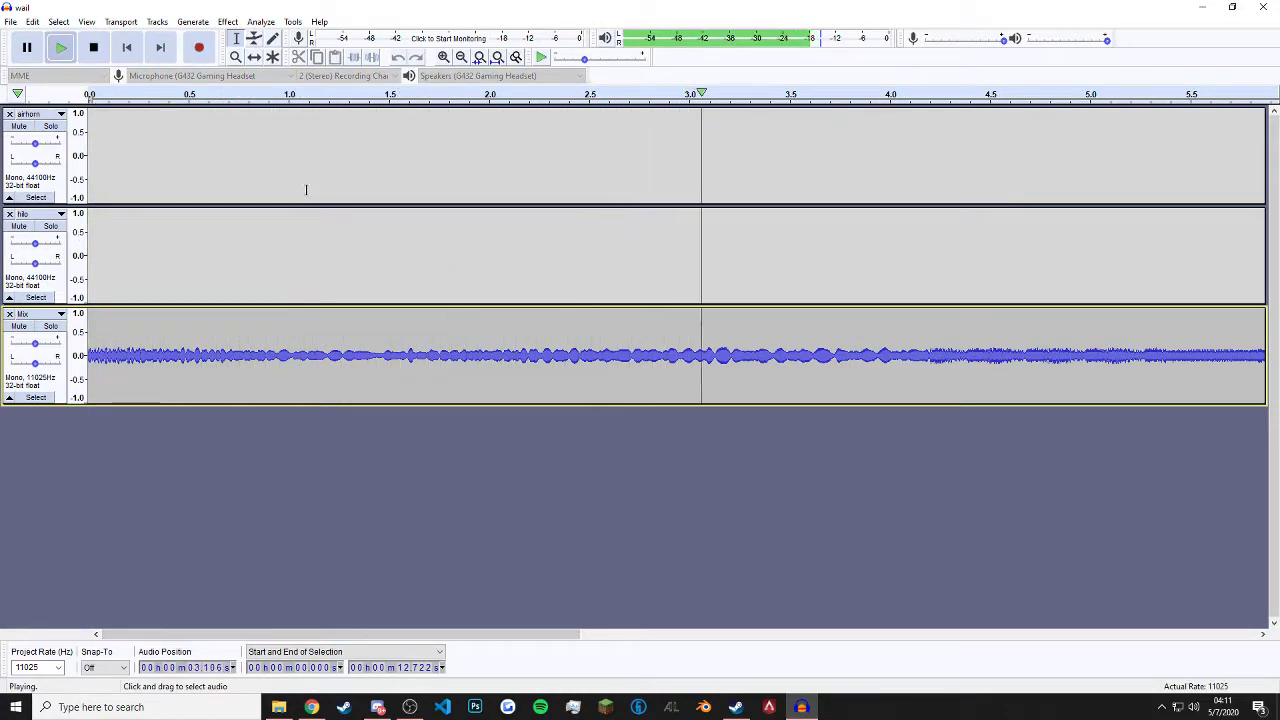
key("space")
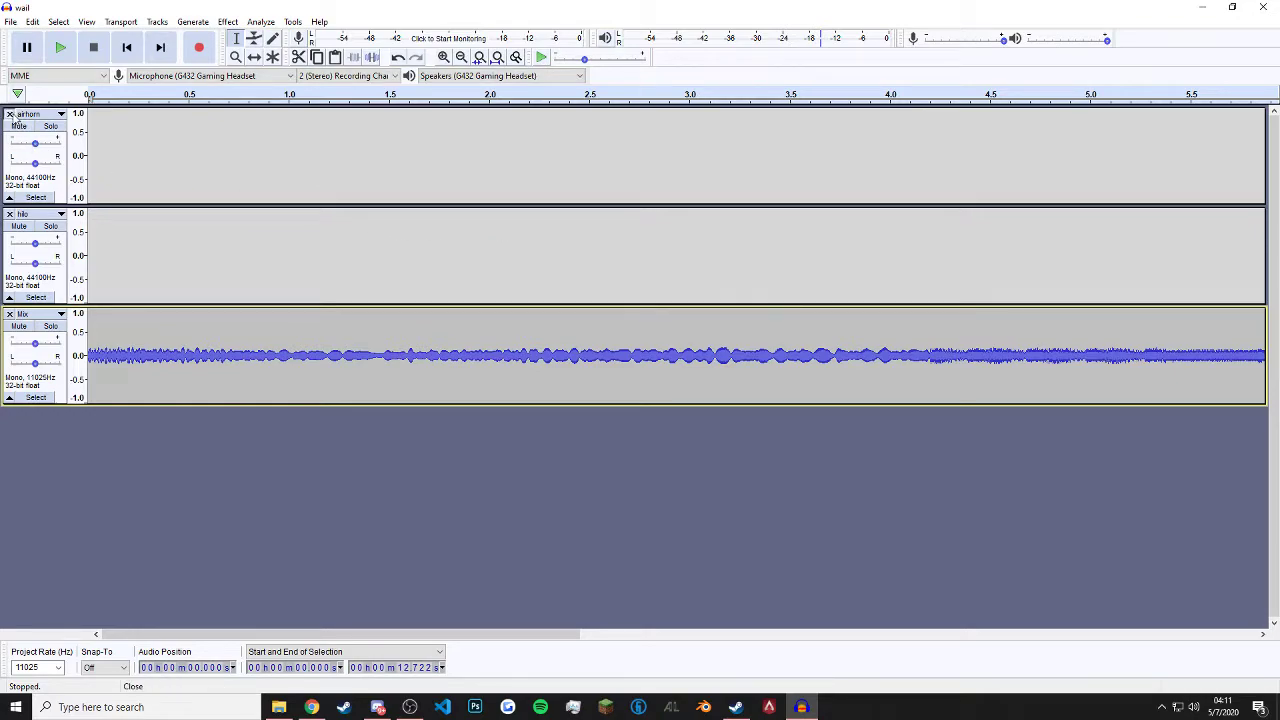
left_click(10, 114)
left_click(10, 114)
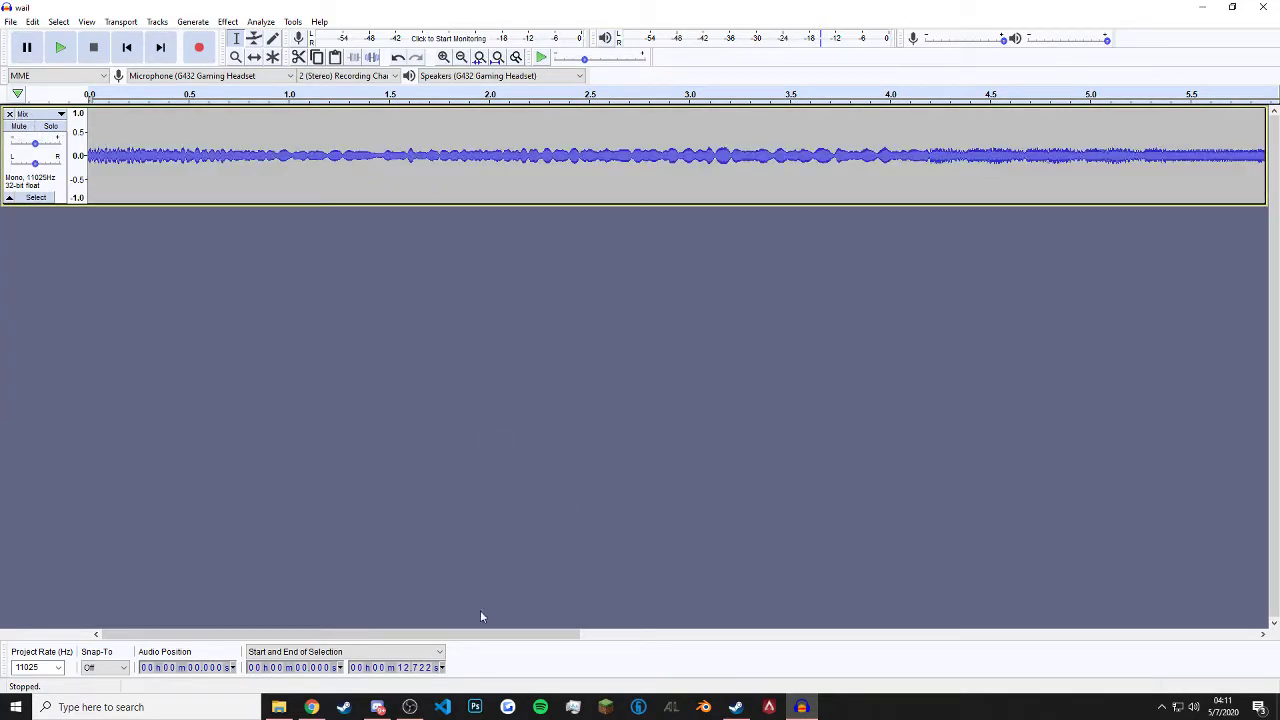
Step: Export the mix as wail.wav in Logi Sounds with artist Phantom and title FedSig PA300
left_click(10, 21)
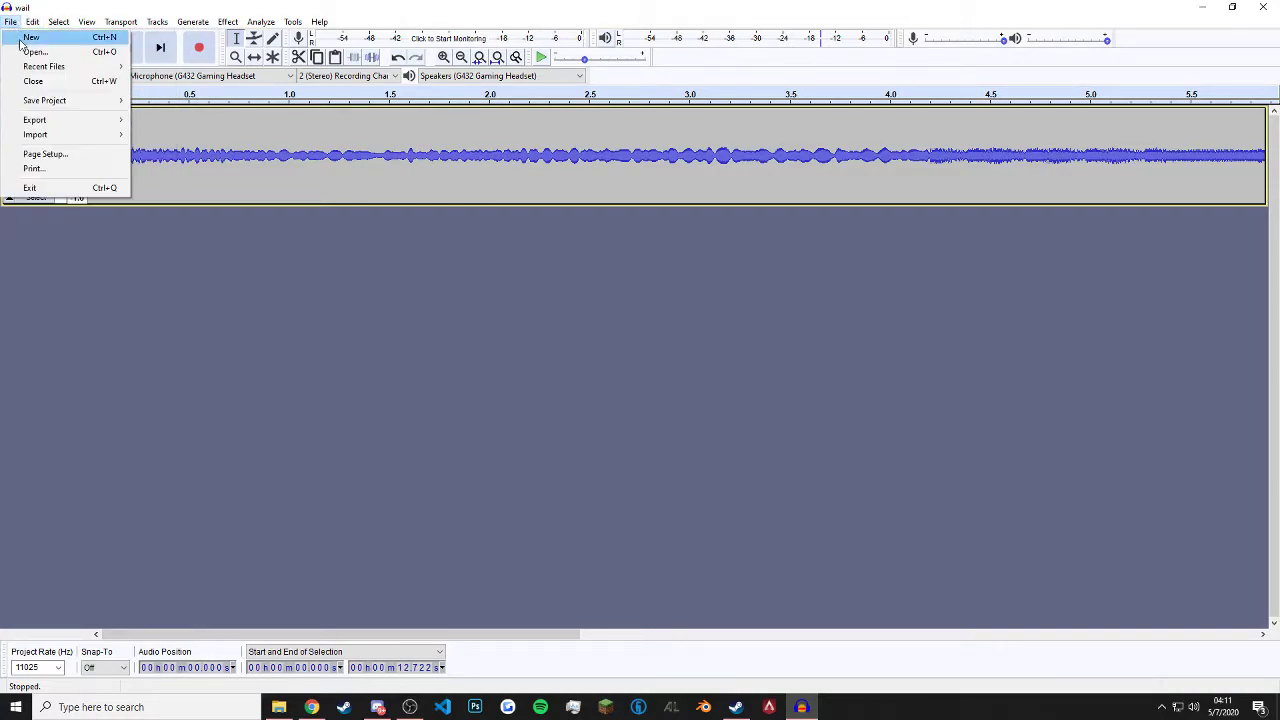
mouse_move(35, 120)
left_click(177, 136)
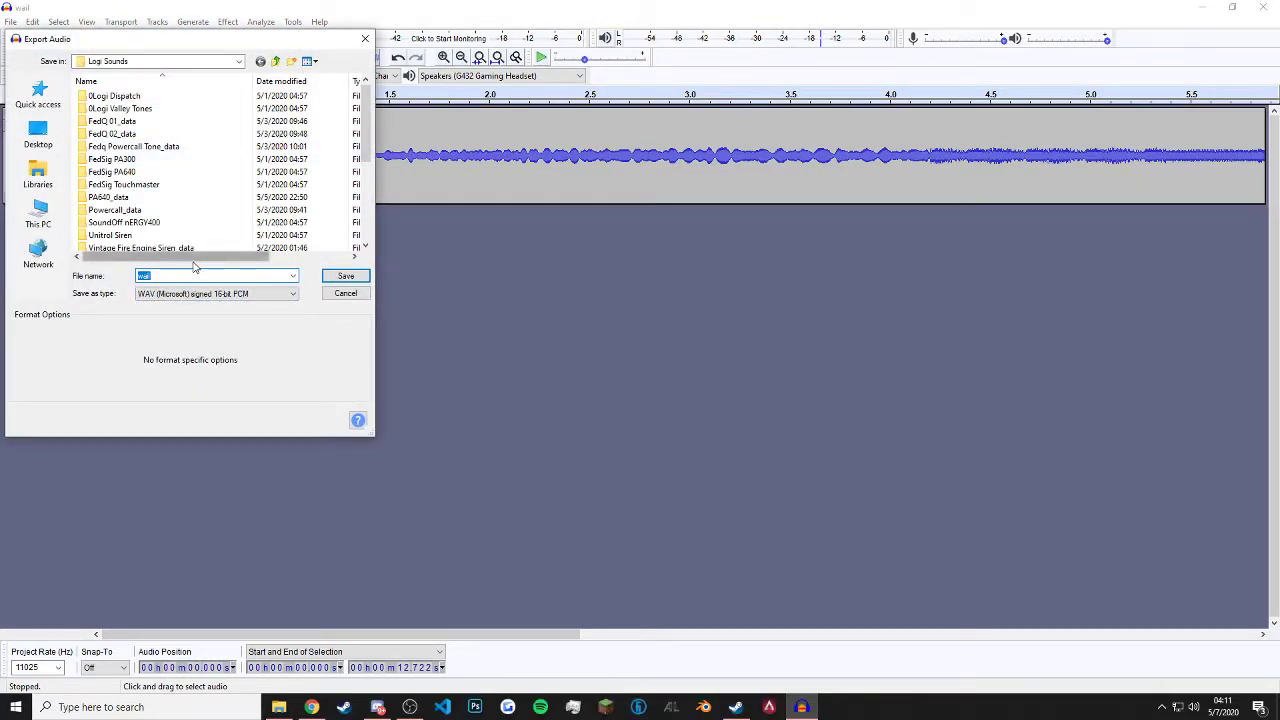
left_click(346, 277)
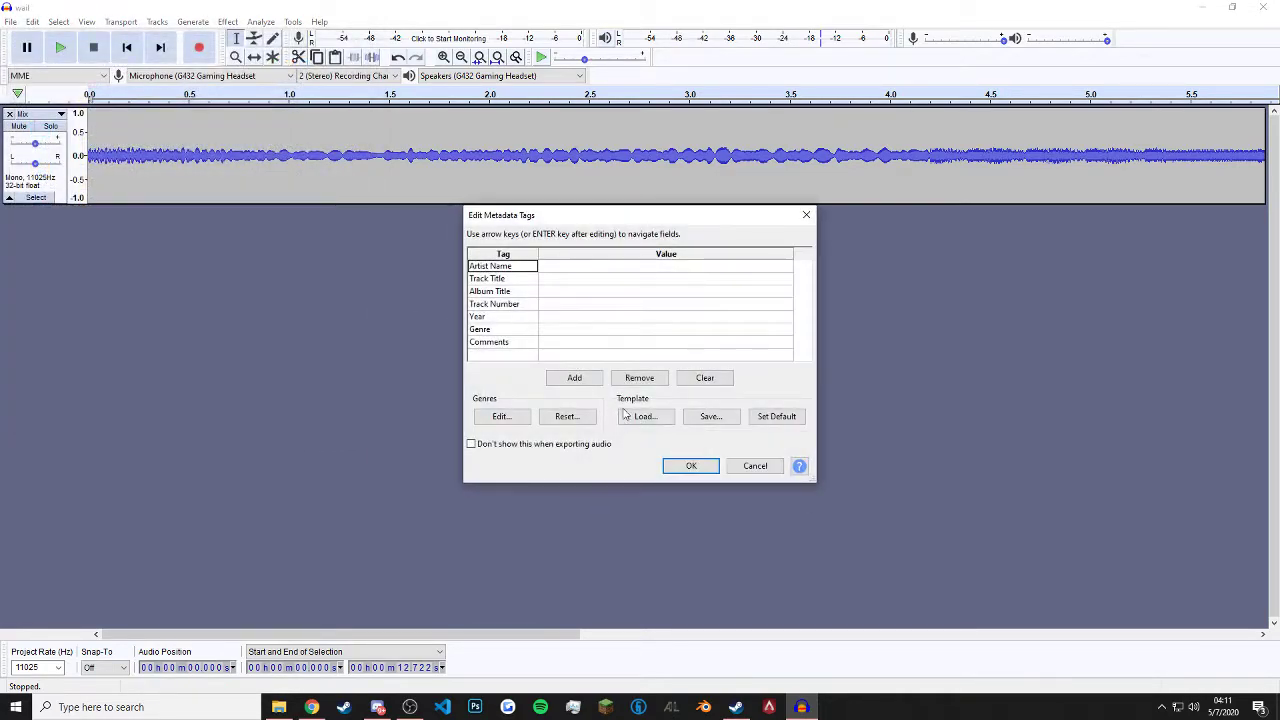
left_click(569, 267)
type("Phantom")
key("Tab")
key("Tab")
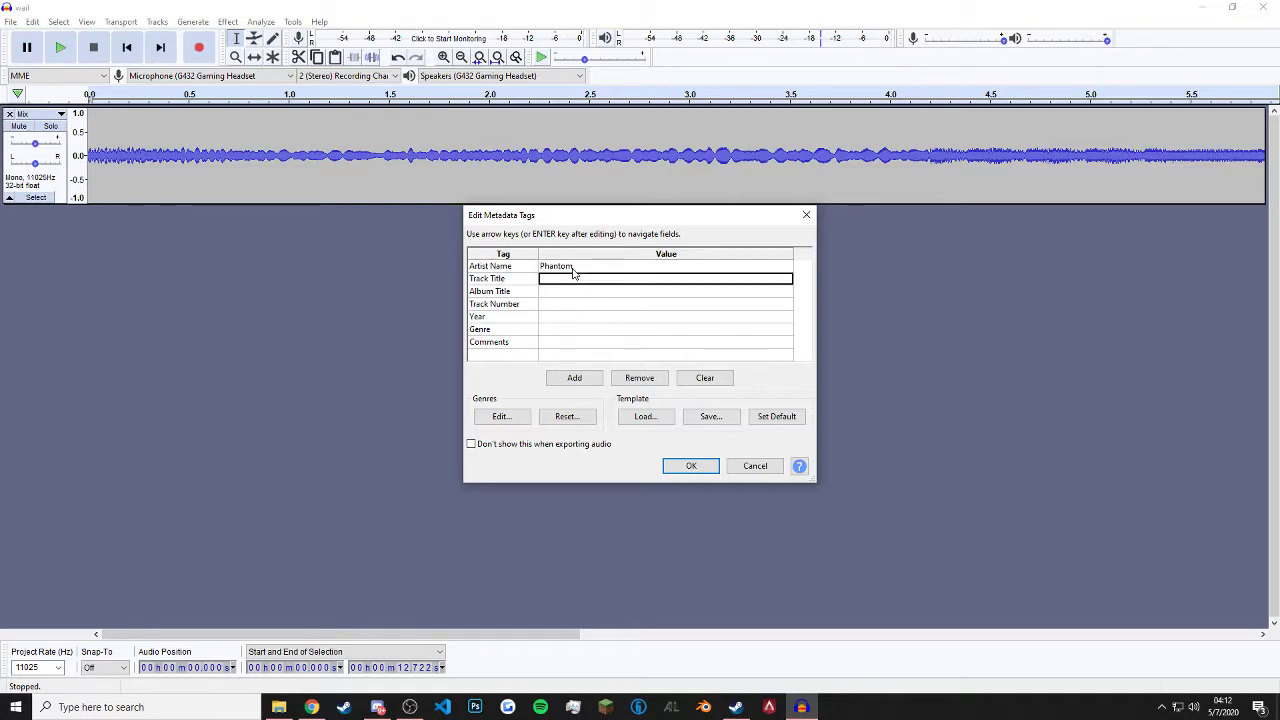
type("PA")
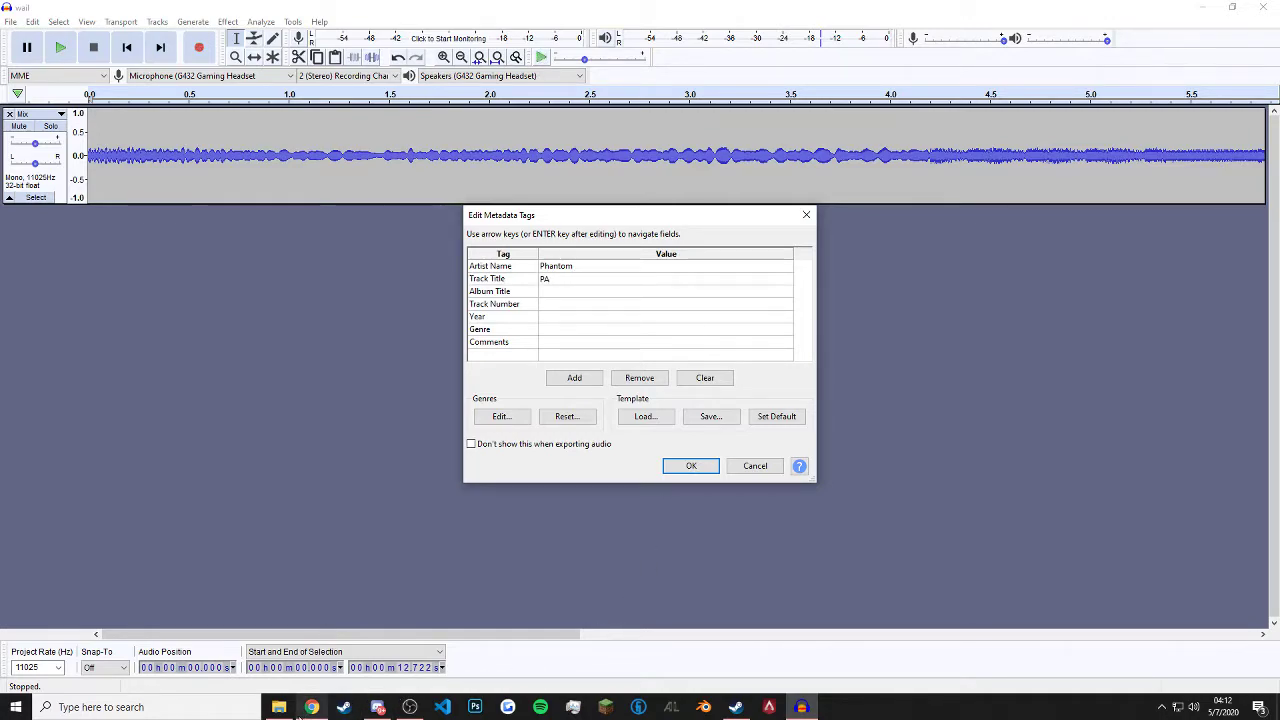
type("3")
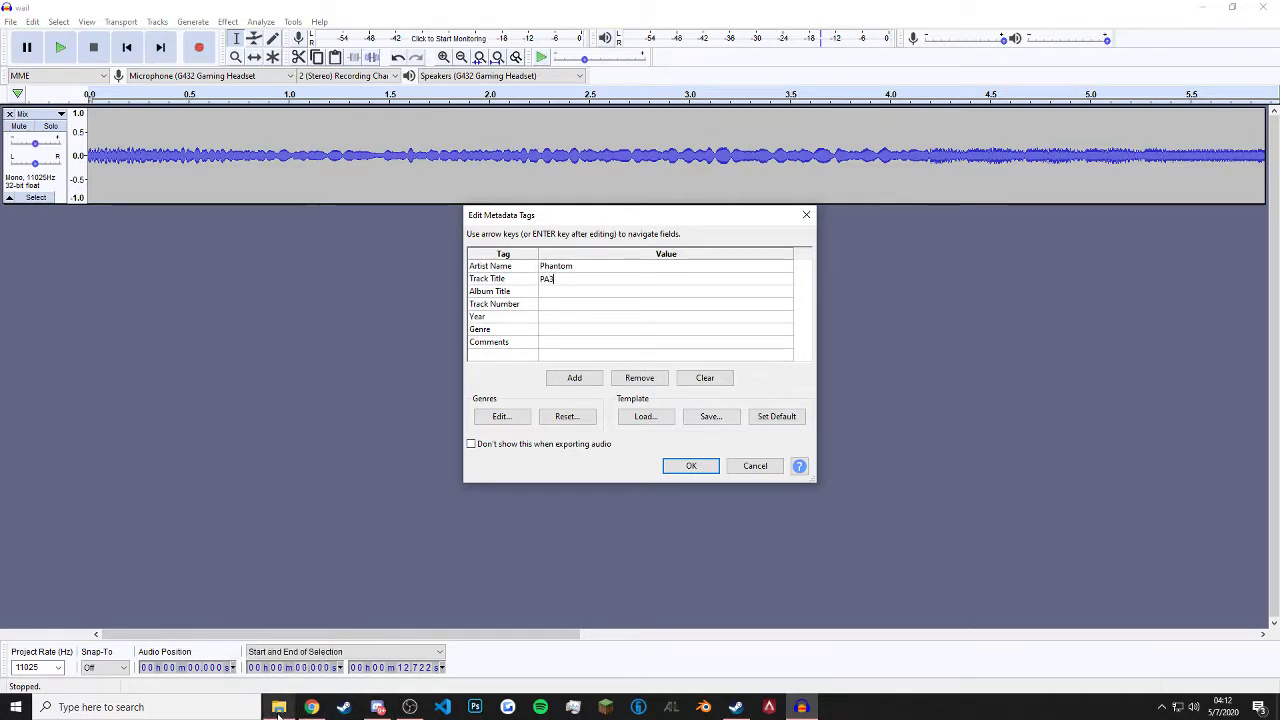
type("--")
left_click(688, 466)
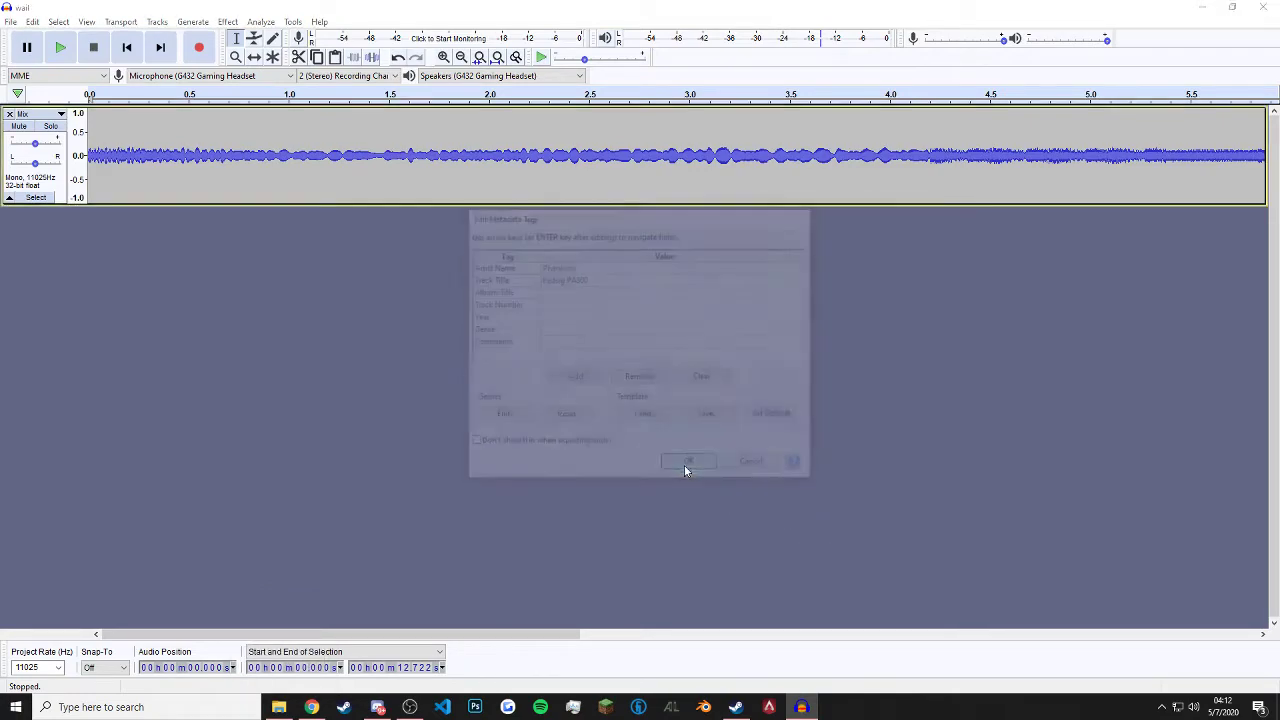
Step: Select the exported wail file in the Logi Sounds folder
left_click(279, 707)
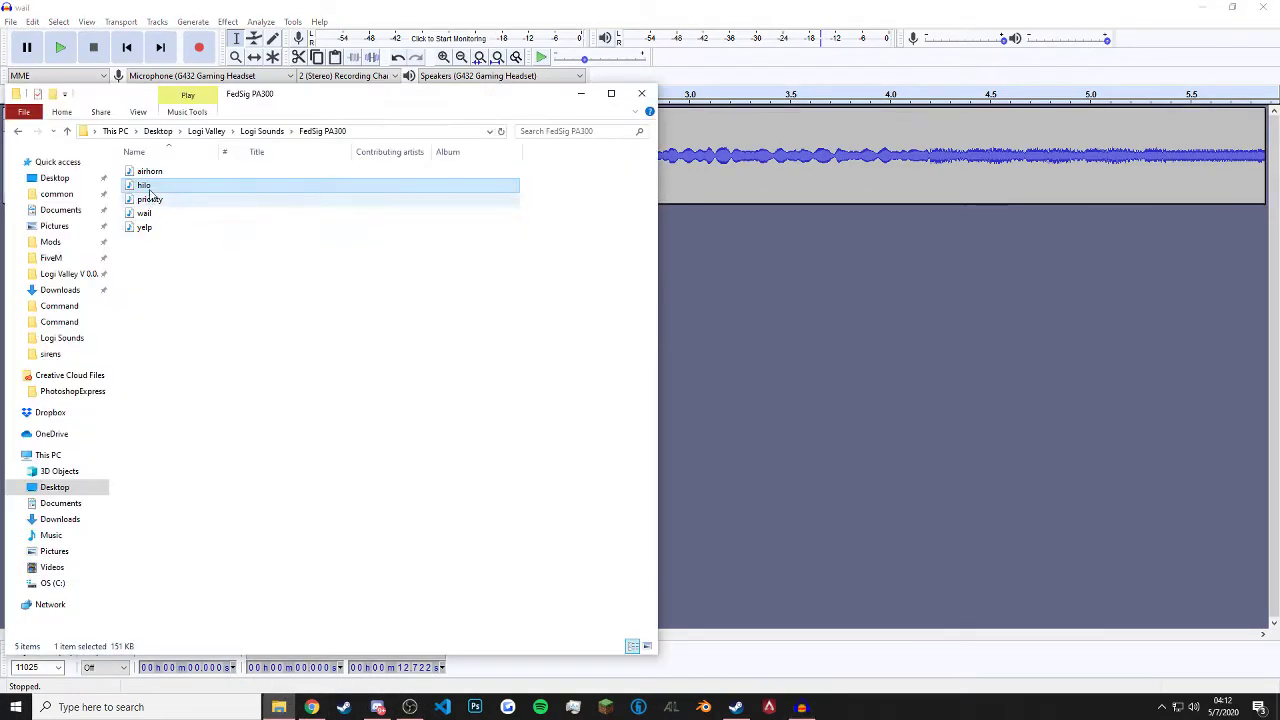
left_click(262, 133)
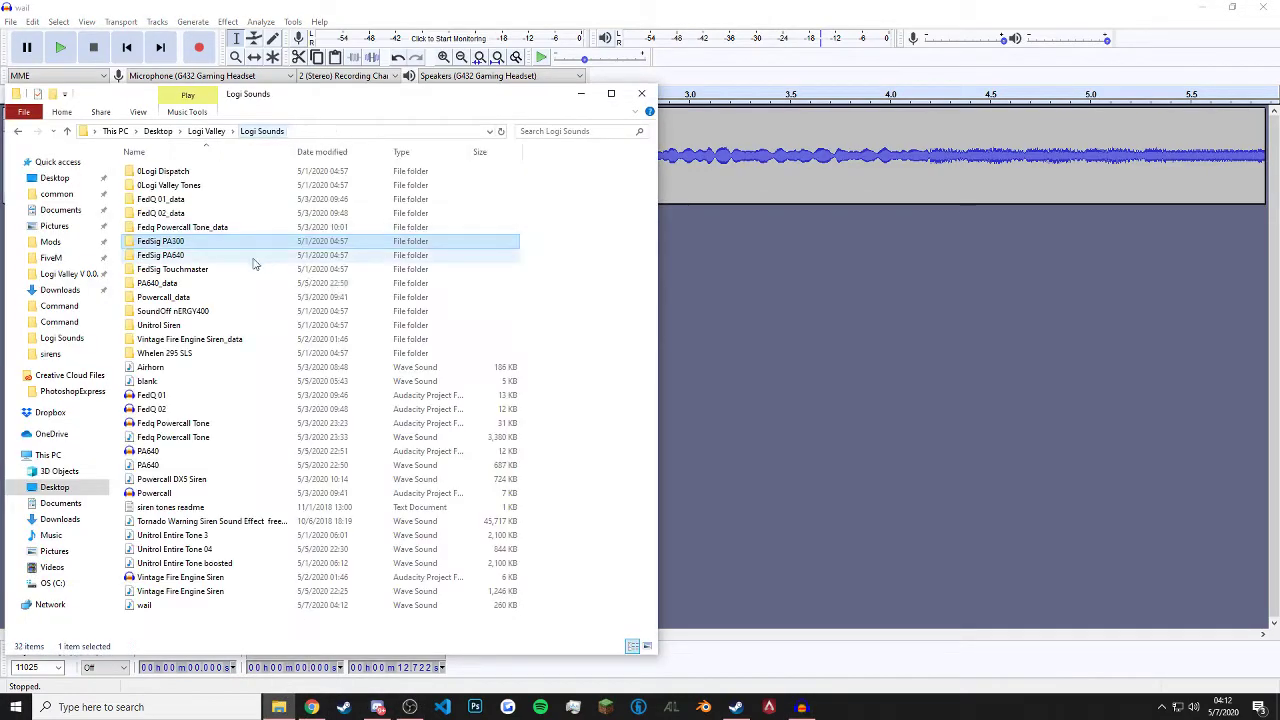
left_click(155, 607)
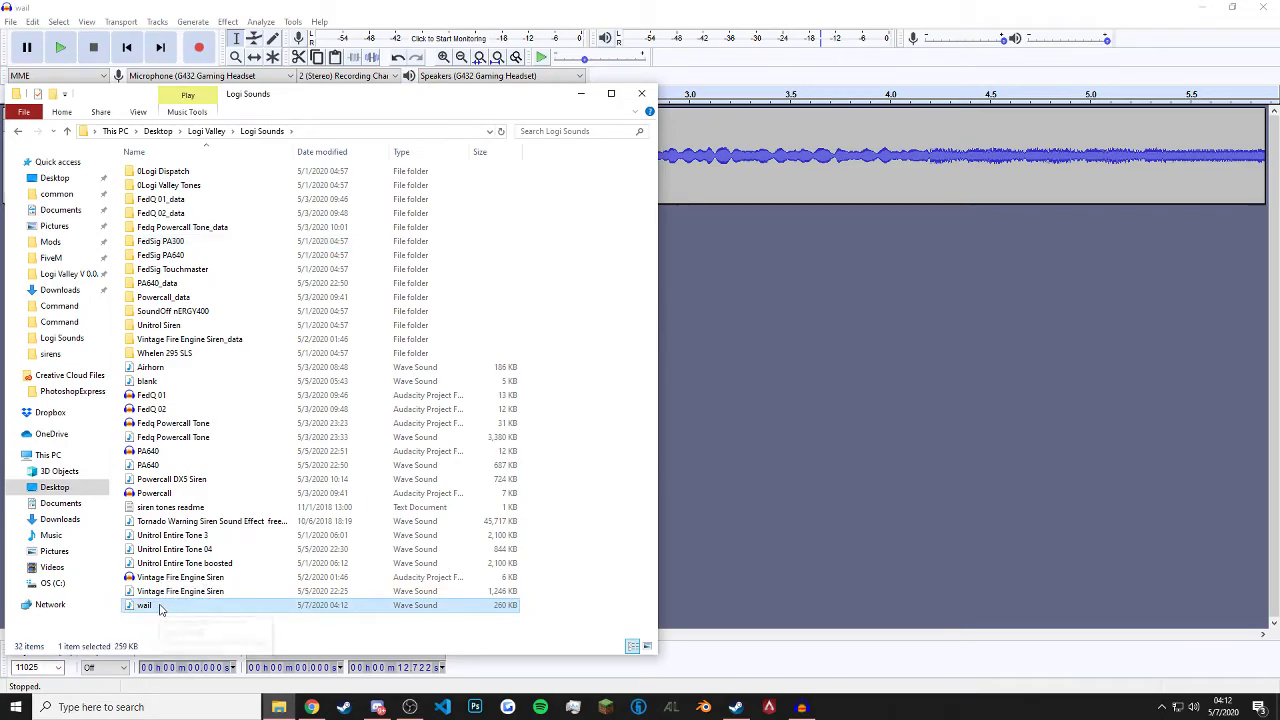
Step: Browse to the Logi Valley V 0.0.9 mod's Audio\Fx\sirens folder
left_click(279, 707)
left_click(60, 273)
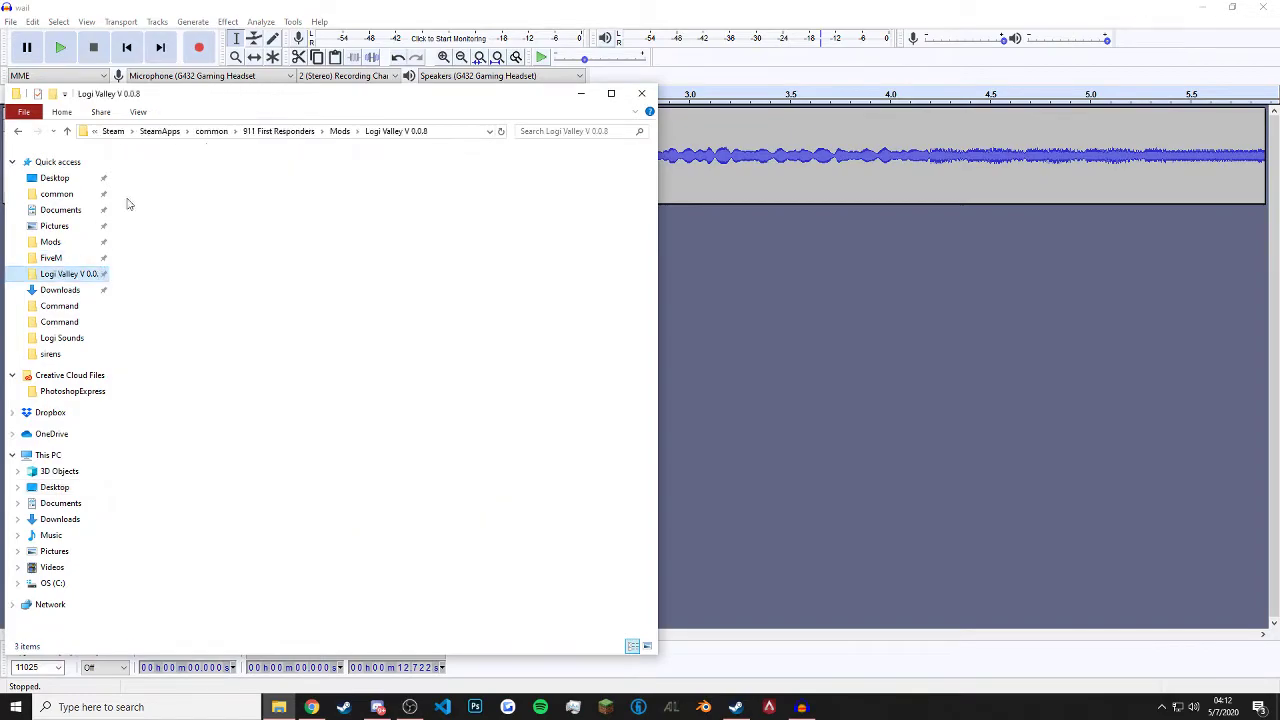
left_click(346, 131)
double_click(188, 285)
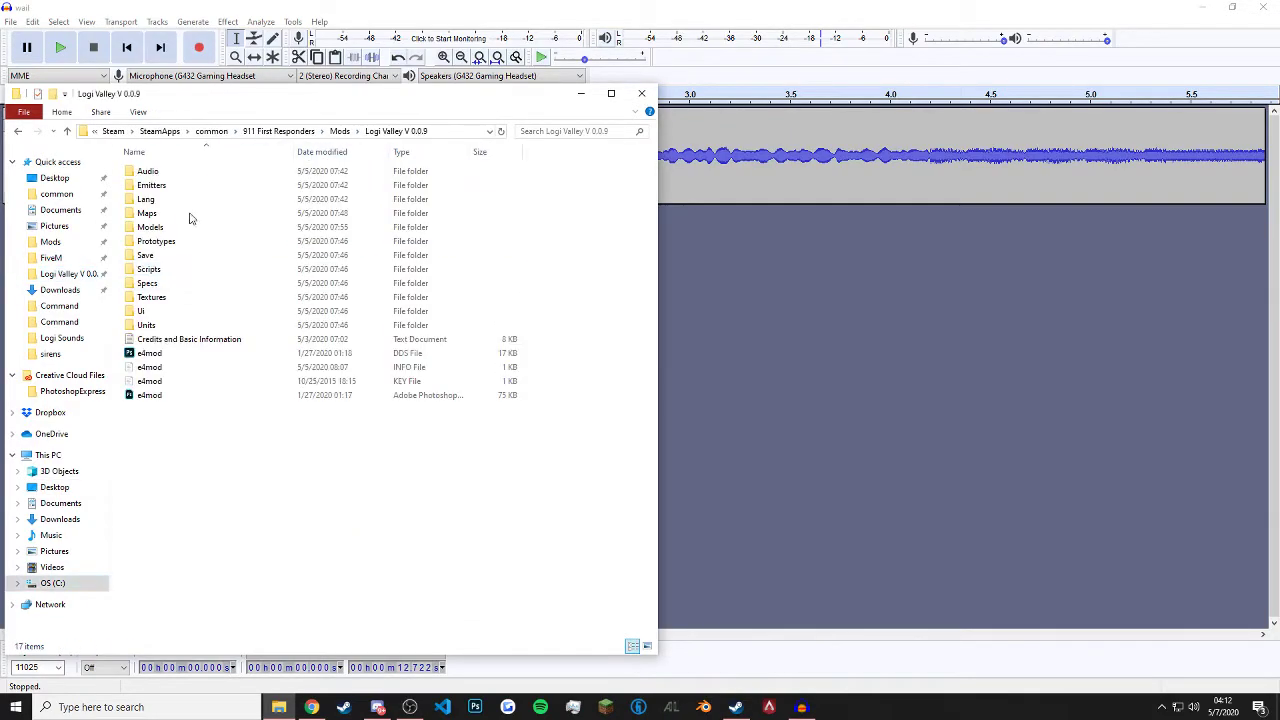
double_click(169, 172)
double_click(170, 176)
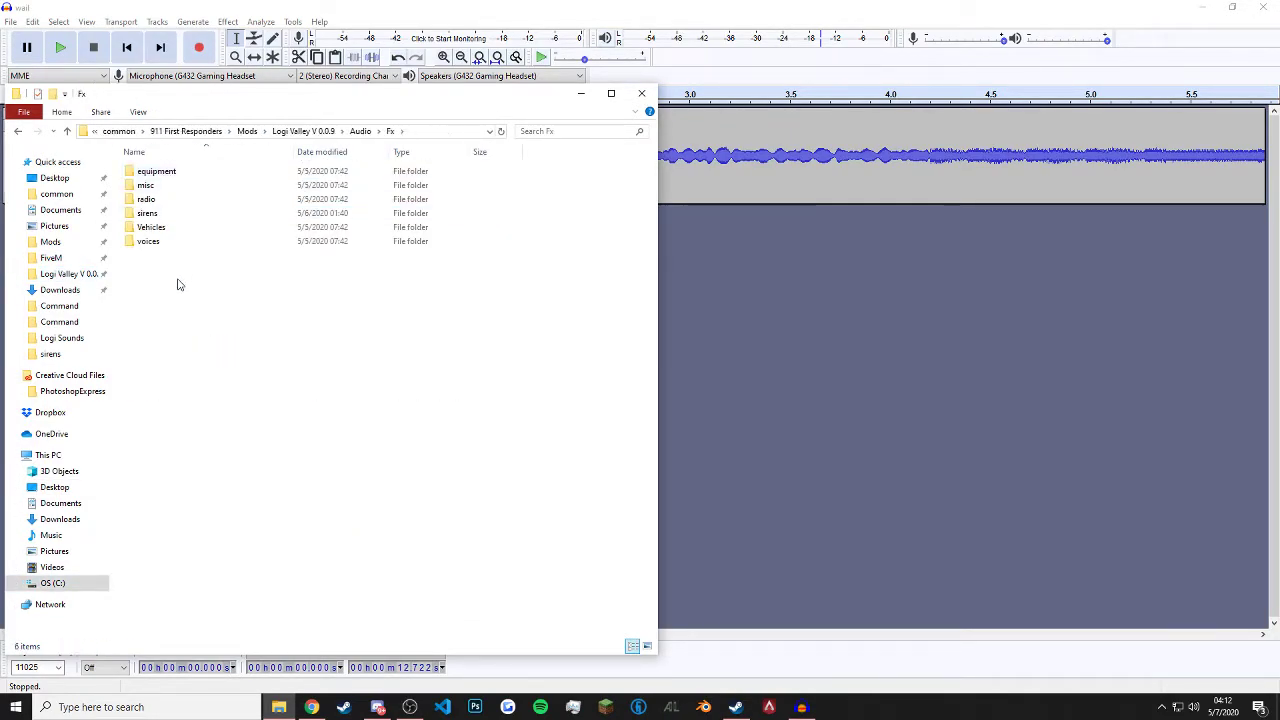
double_click(174, 226)
left_click(388, 133)
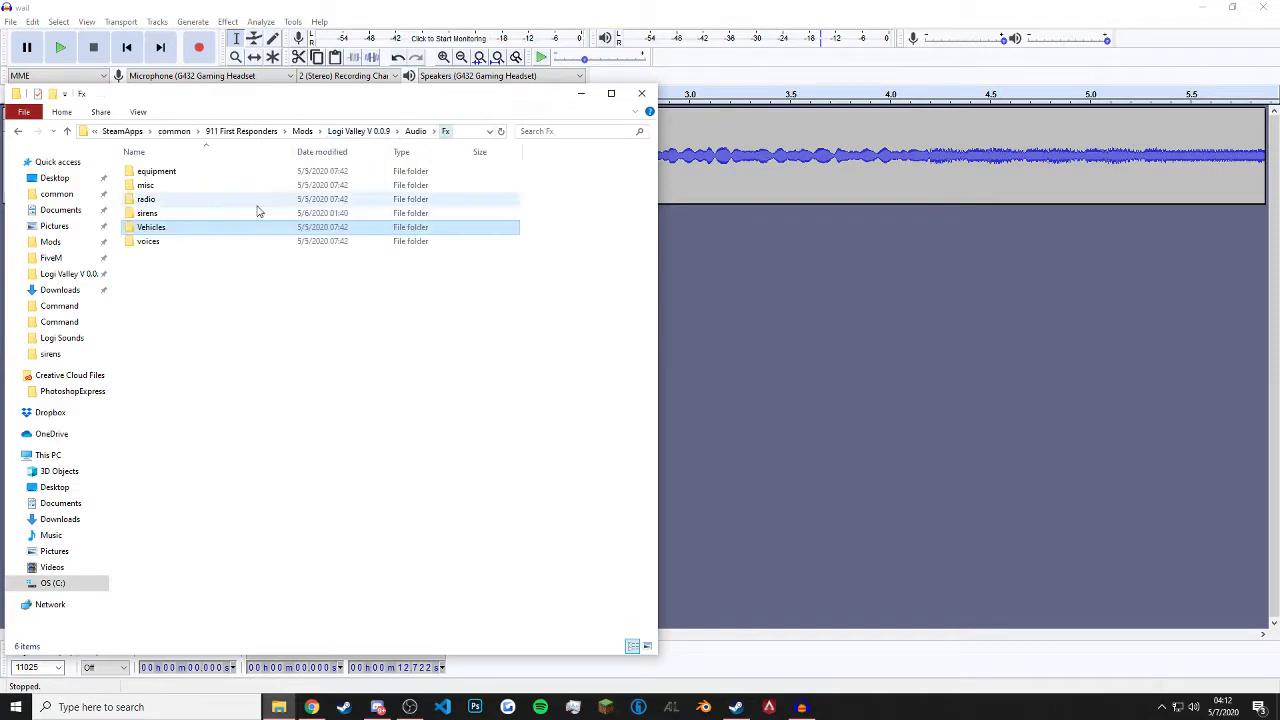
double_click(163, 213)
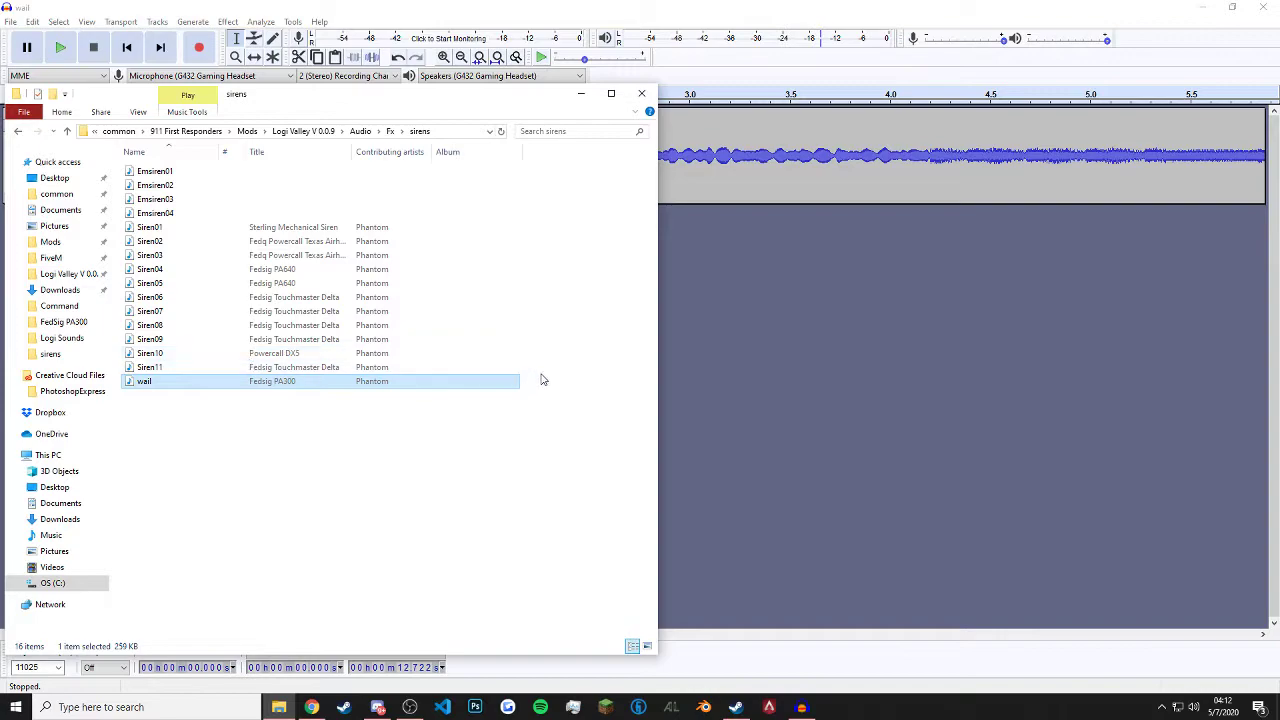
Step: Paste the wail file and find it in the sirens folder beside Siren01–Siren11
mouse_move(541, 372)
left_mouse_down()
mouse_move(347, 320)
mouse_move(248, 225)
left_mouse_up()
left_click(286, 459)
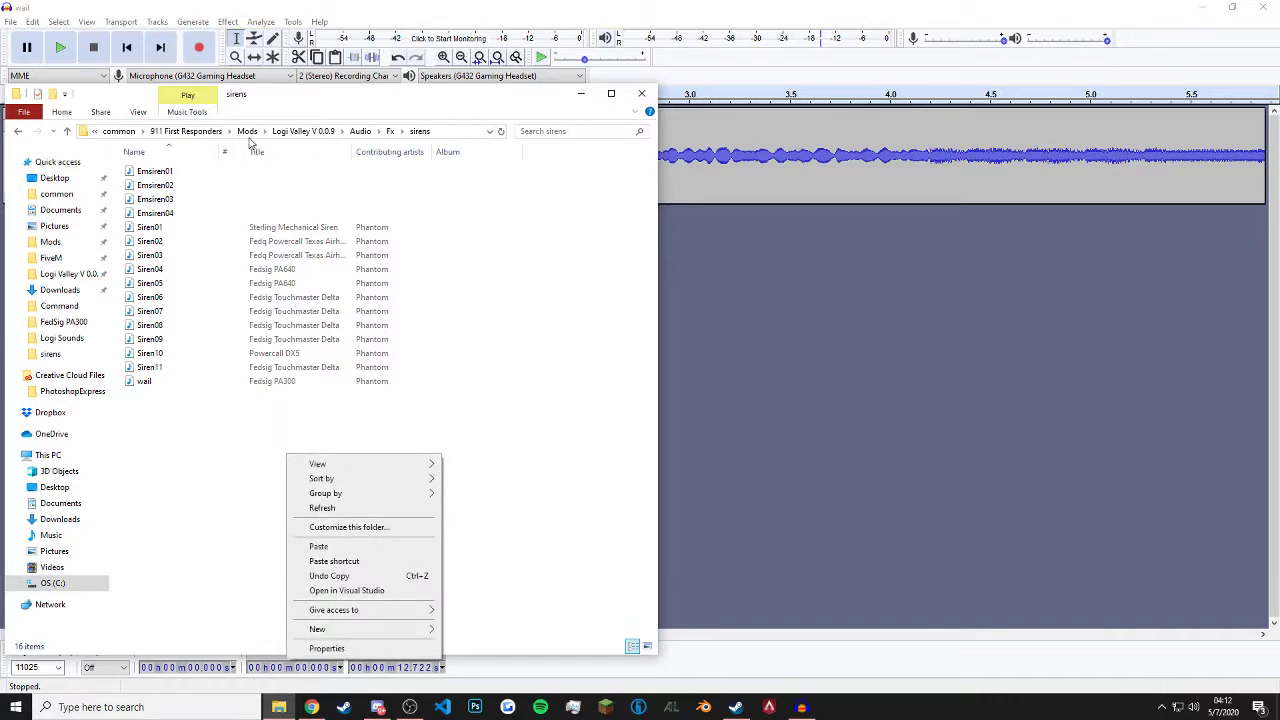
left_click(247, 132)
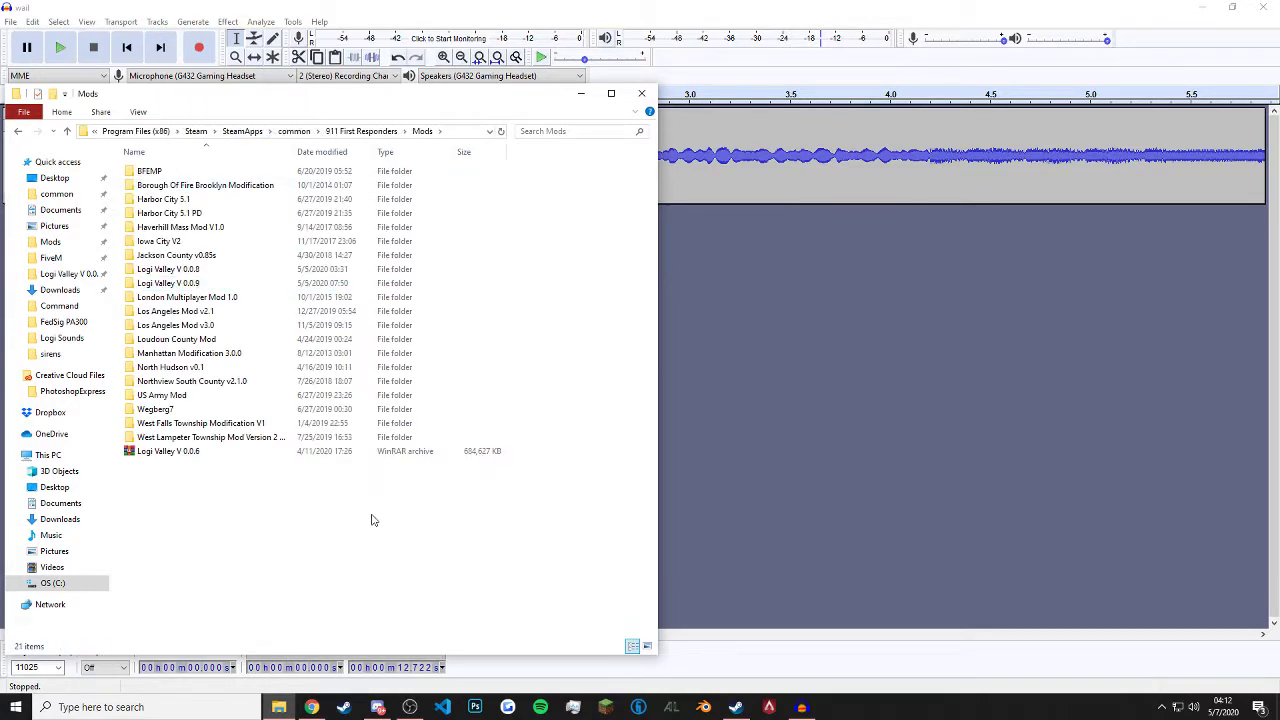
key("ctrl+v")
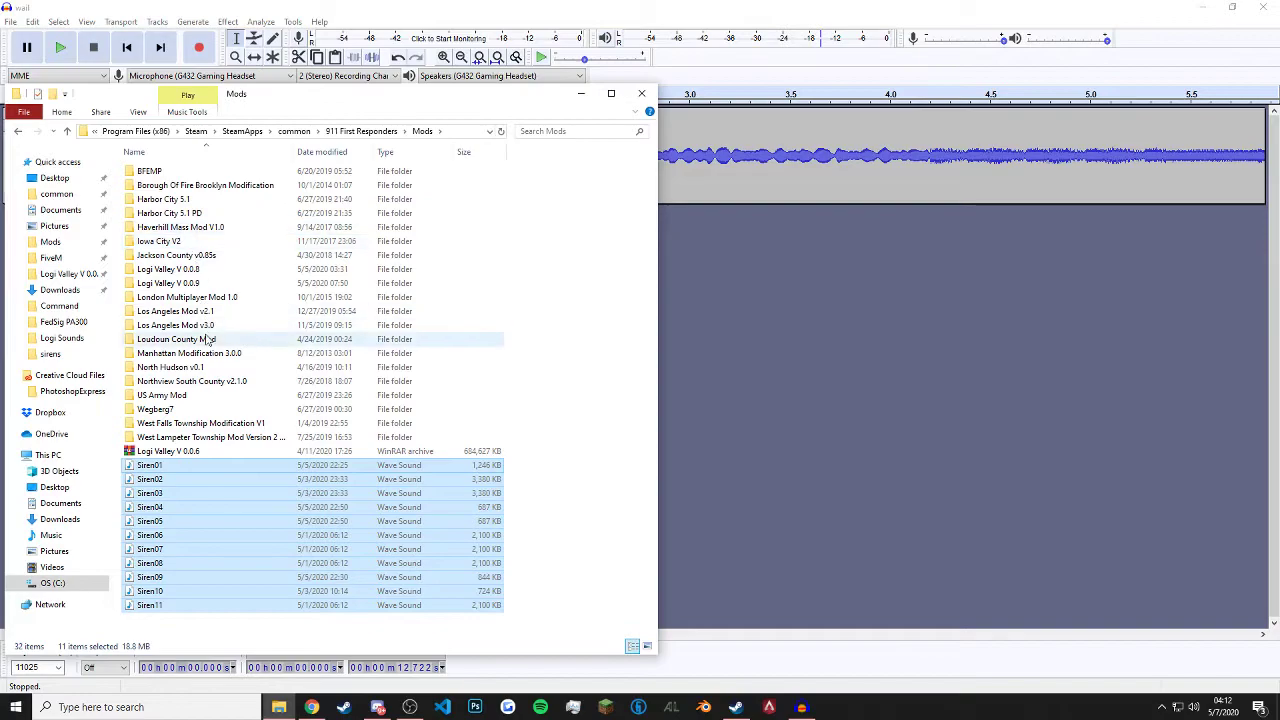
double_click(168, 283)
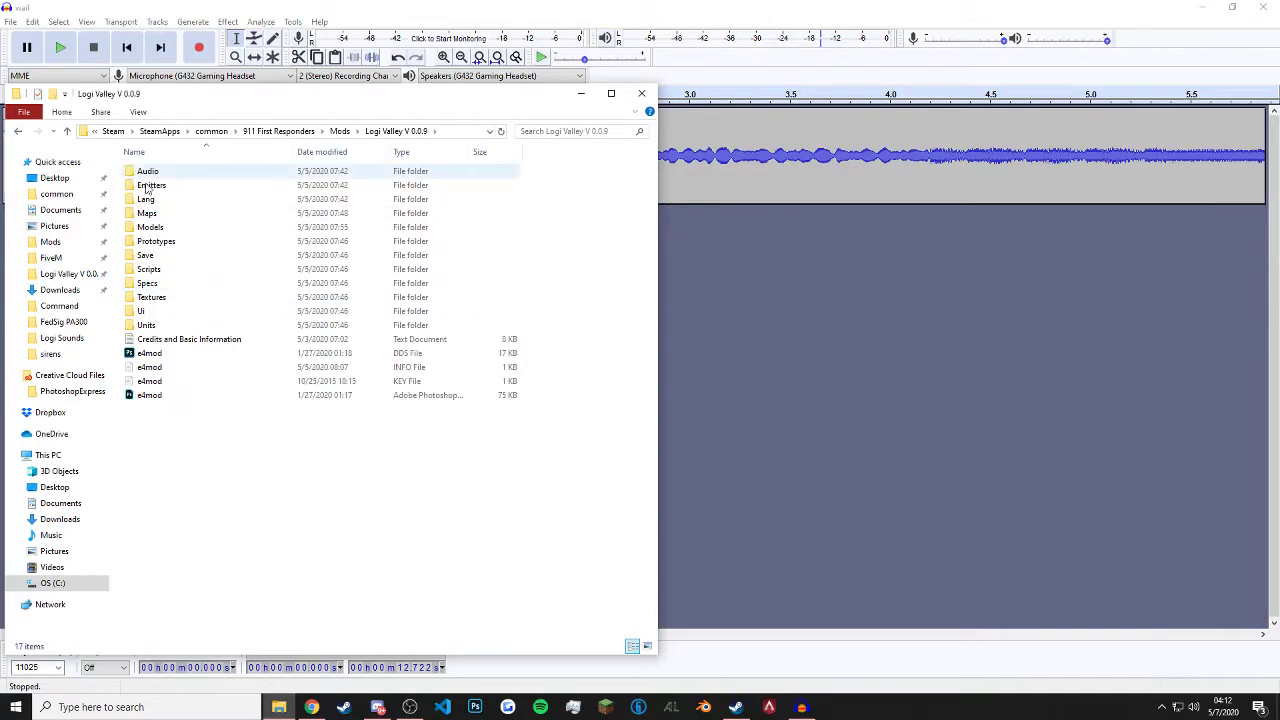
double_click(152, 172)
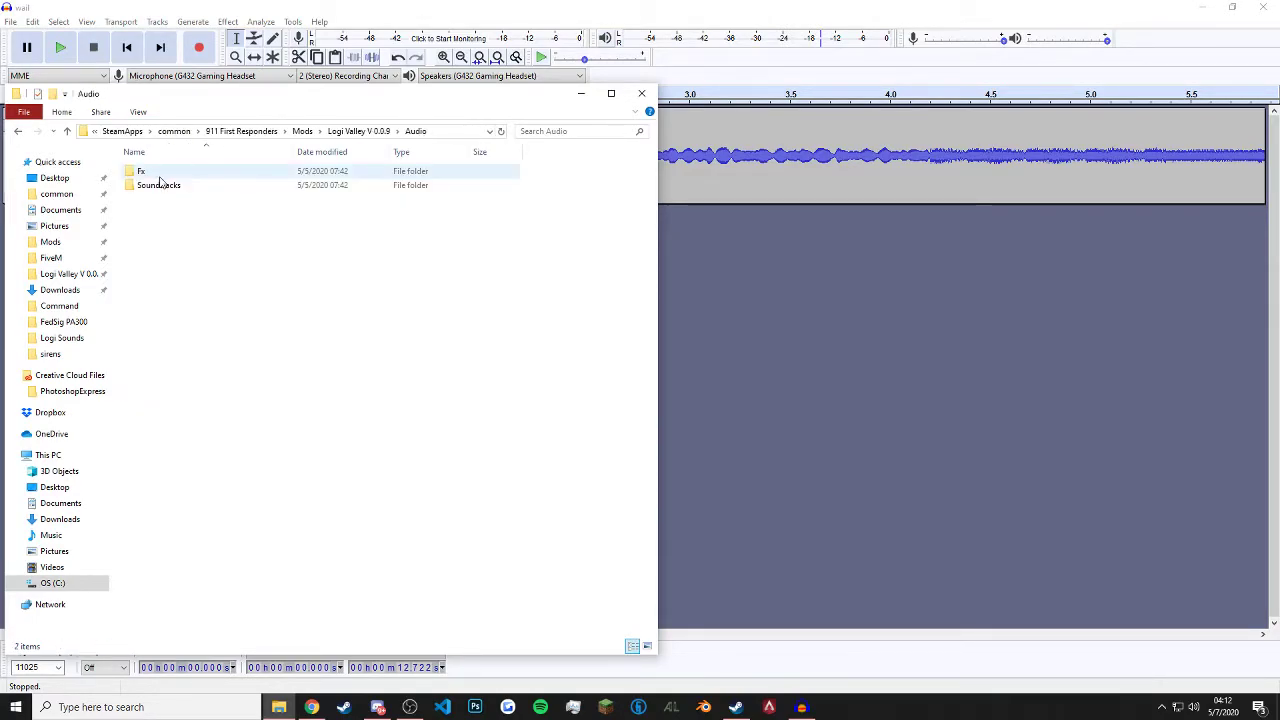
left_click(167, 216)
double_click(167, 216)
left_click(166, 383)
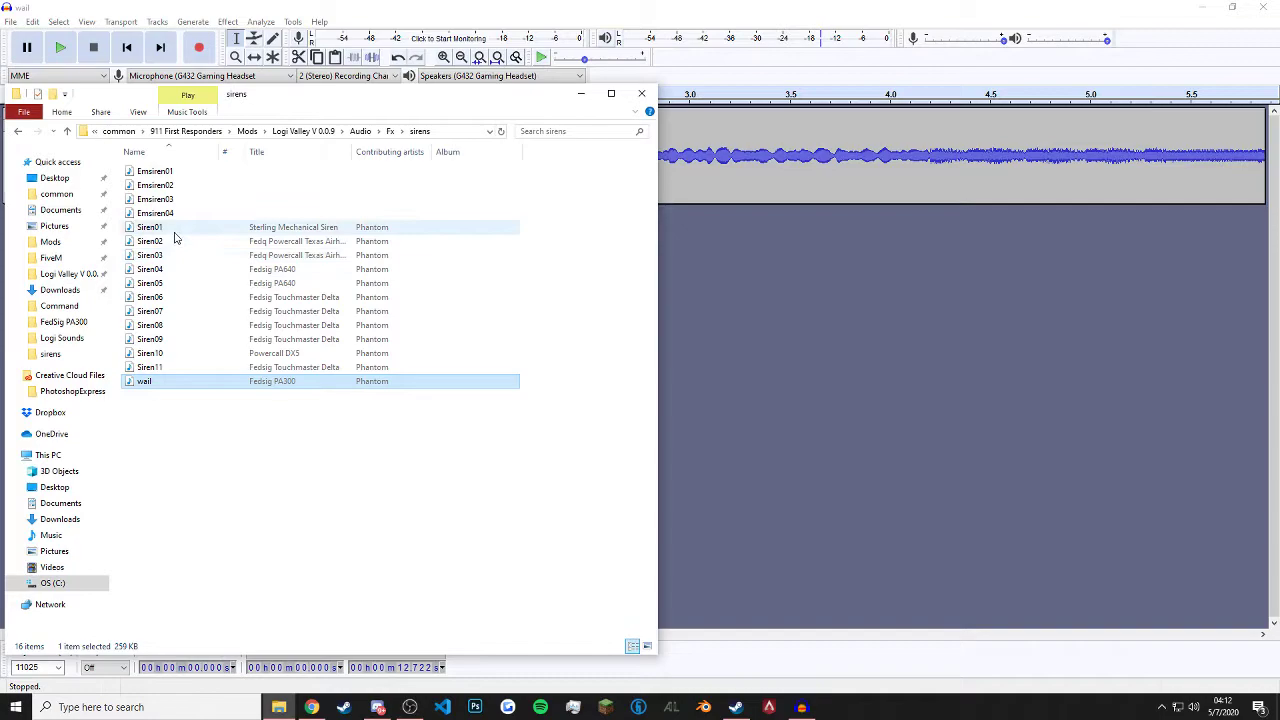
Step: Delete the old Siren06 file and rename wail to Siren06
left_click(189, 297)
key("Delete")
left_click(194, 367)
right_click(194, 367)
left_click(235, 641)
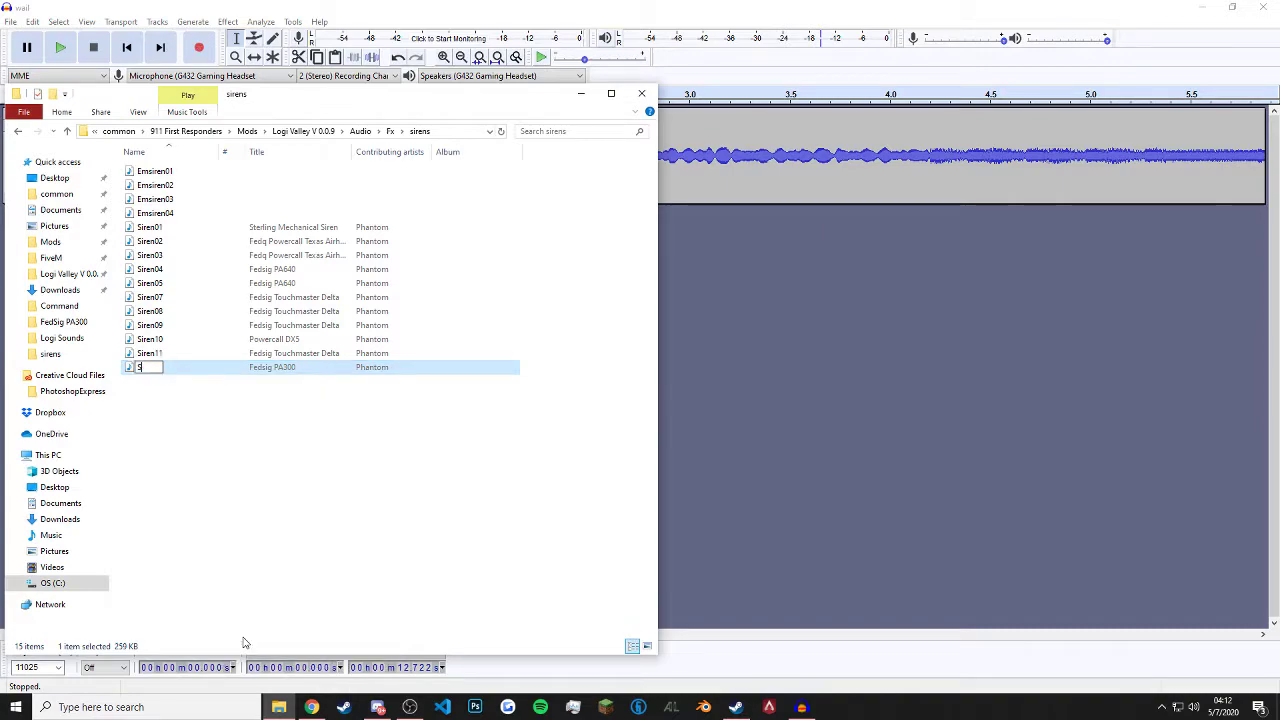
key("Return")
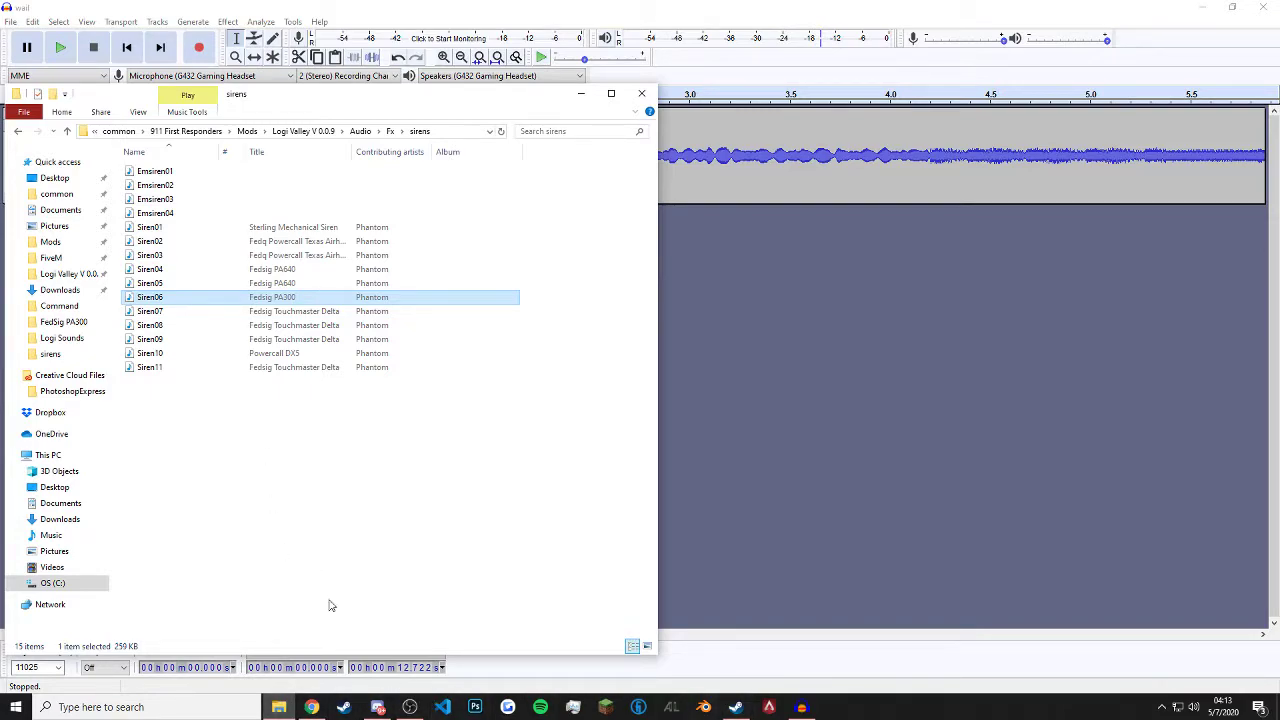
Step: Open the mod's Scripts\Game\Command folder and scroll toward LogiSiren
left_click(324, 134)
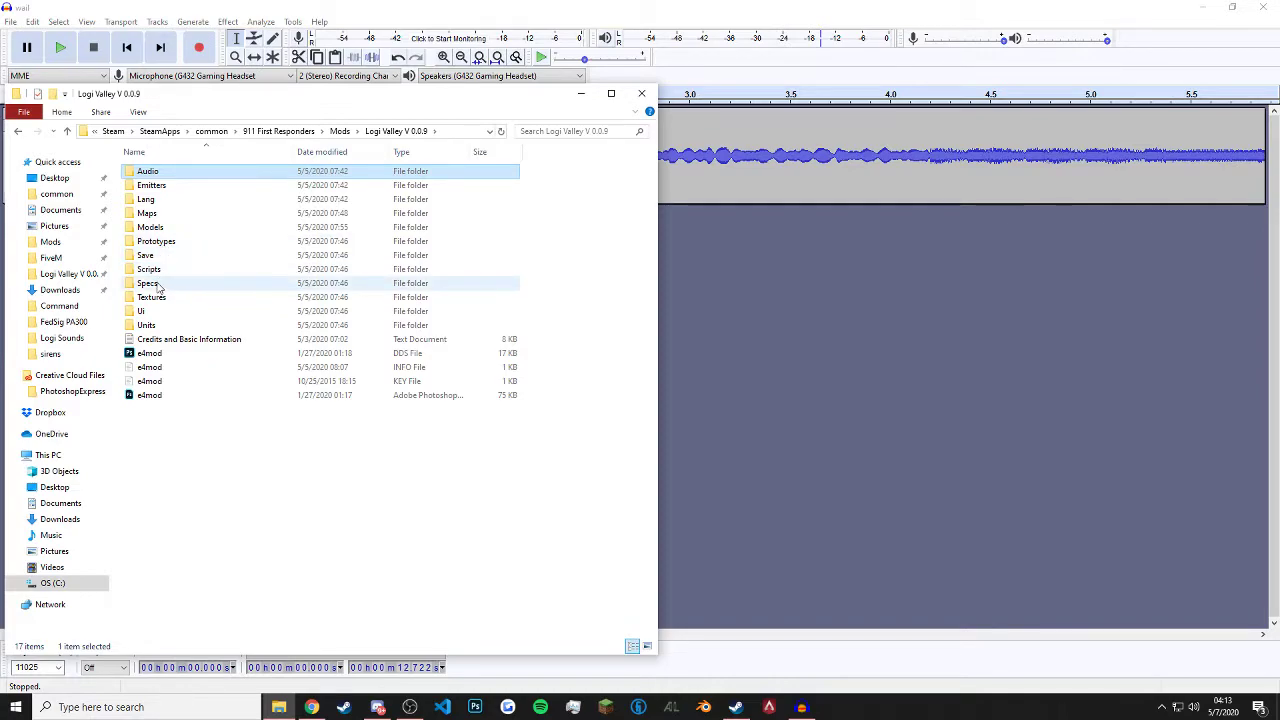
double_click(150, 269)
double_click(160, 171)
left_click(170, 172)
double_click(170, 172)
scroll(237, 352, "down", 10)
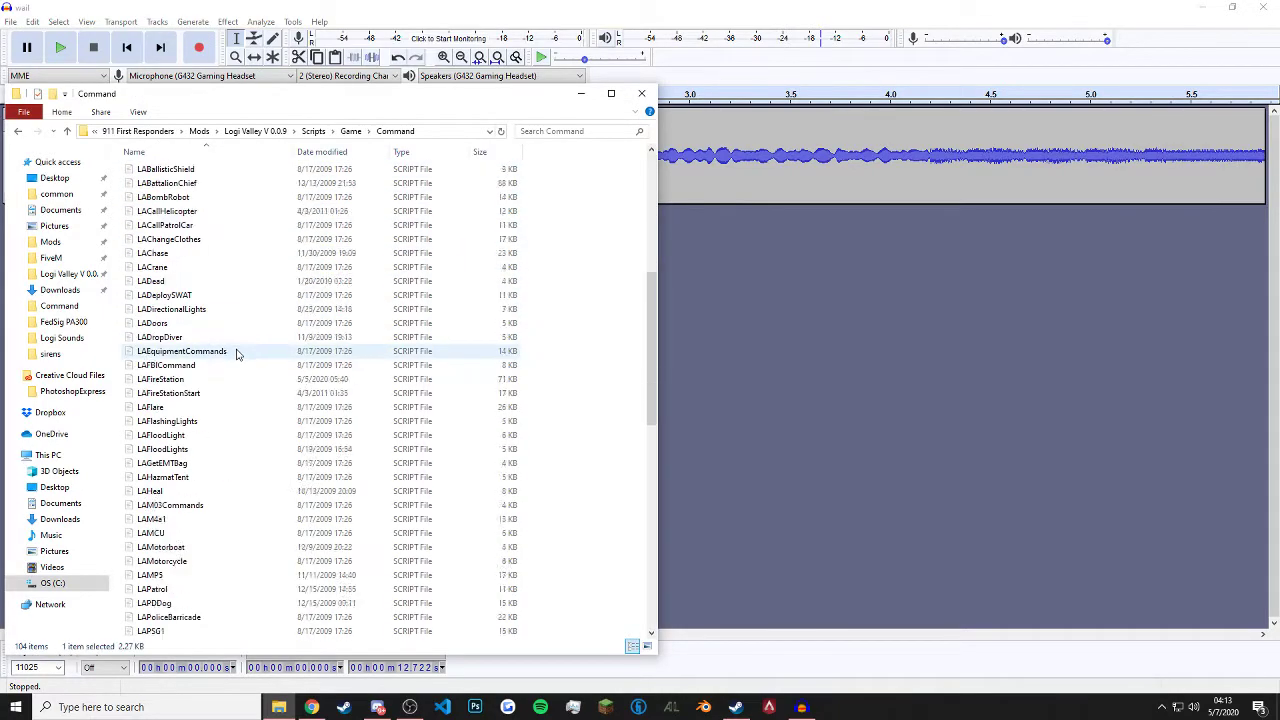
scroll(237, 370, "down", 1)
Step: Open LogiSiren.script in VS Code and search it for 'siren06'
left_click(155, 491)
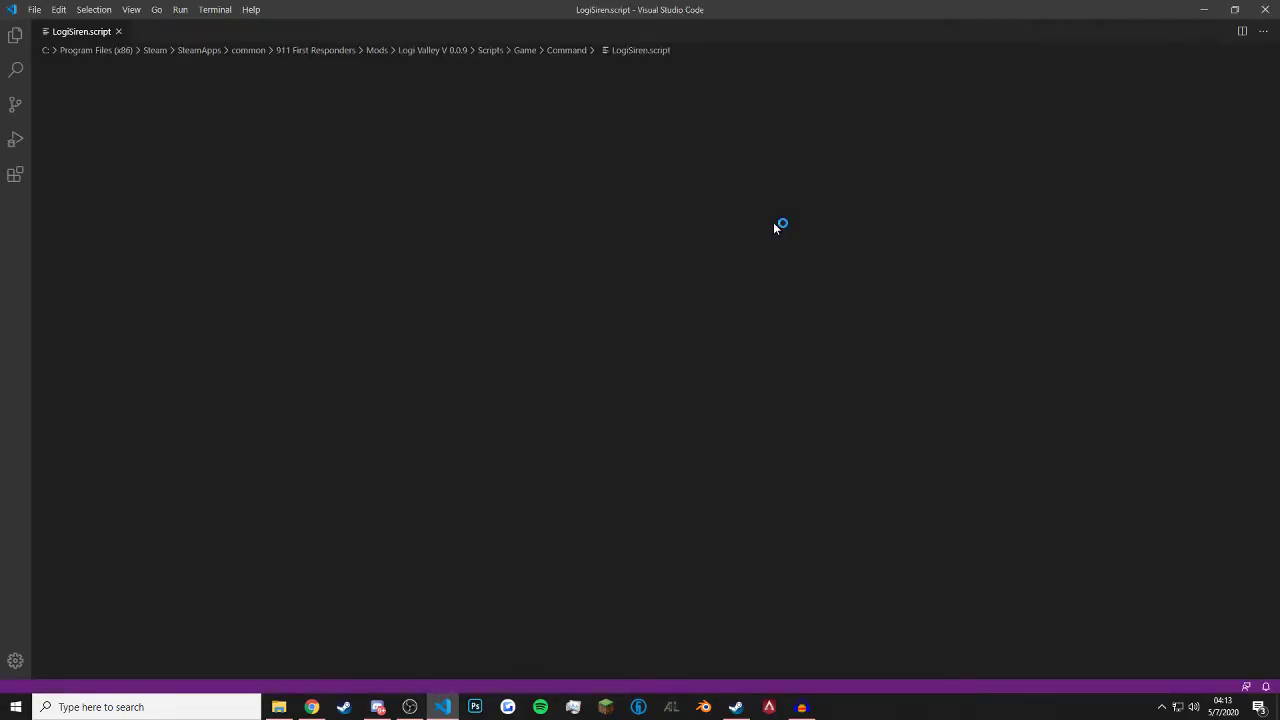
key("ctrl+f")
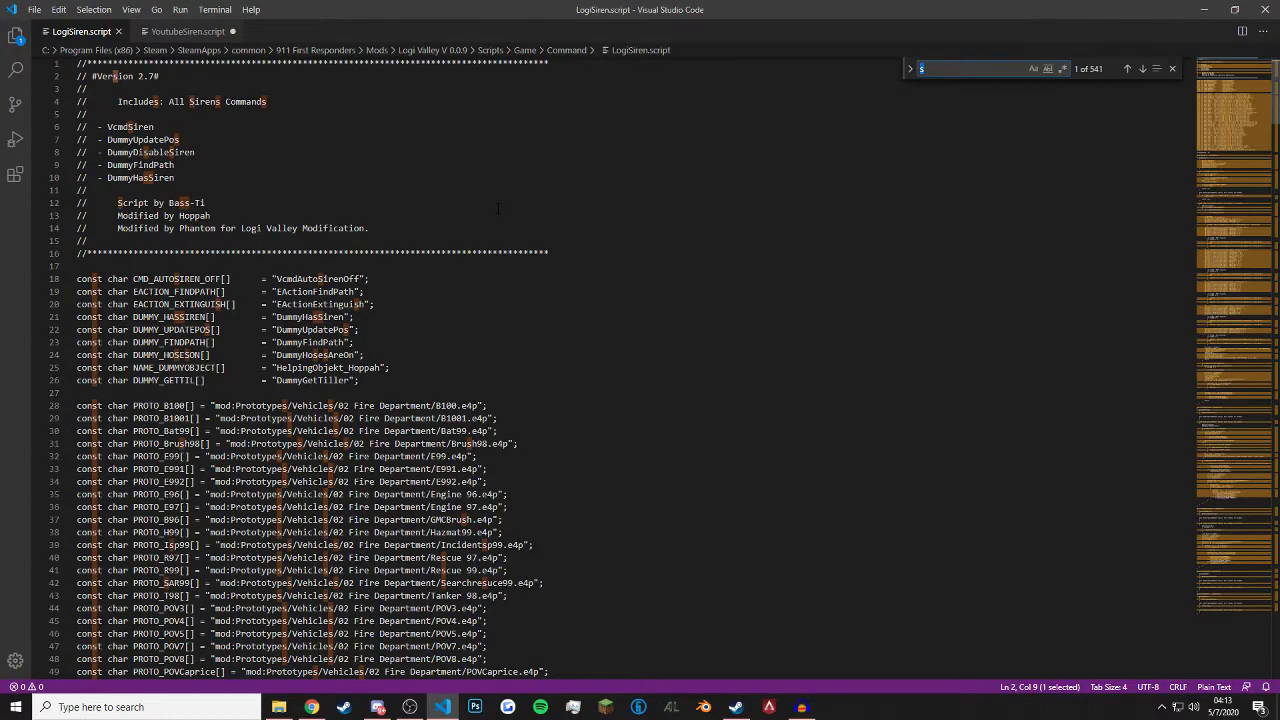
type("siren")
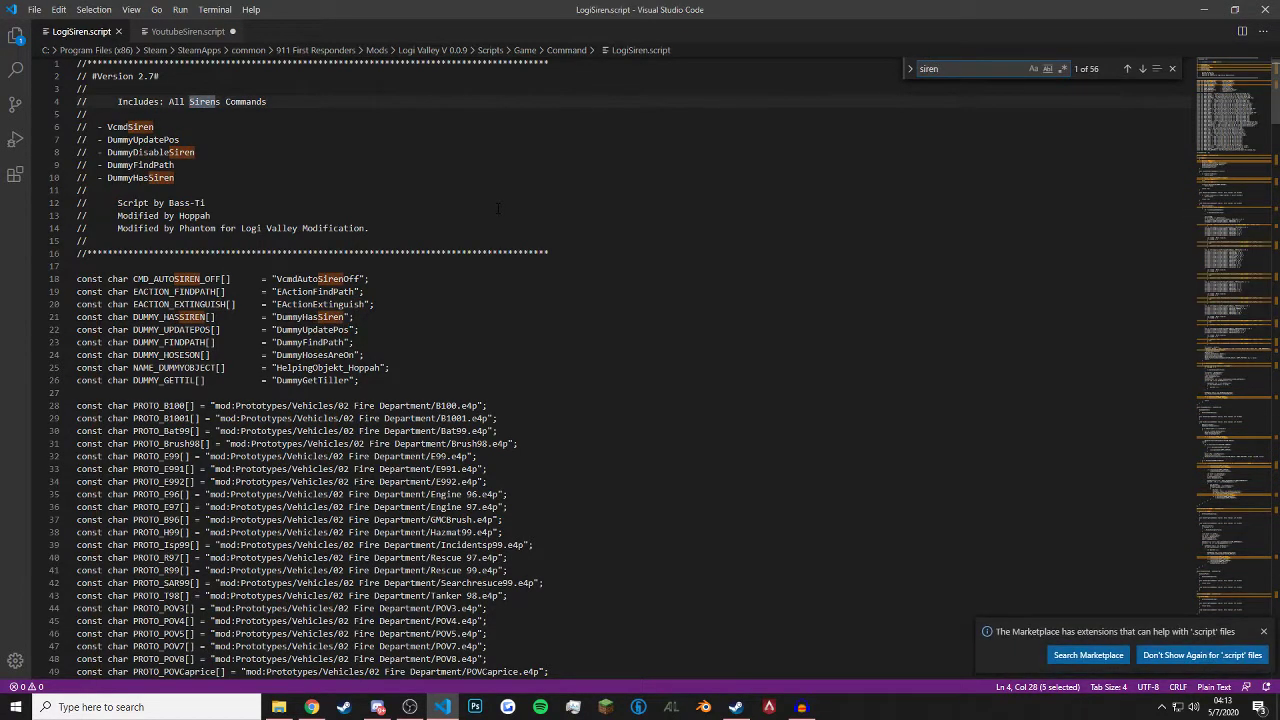
type("06")
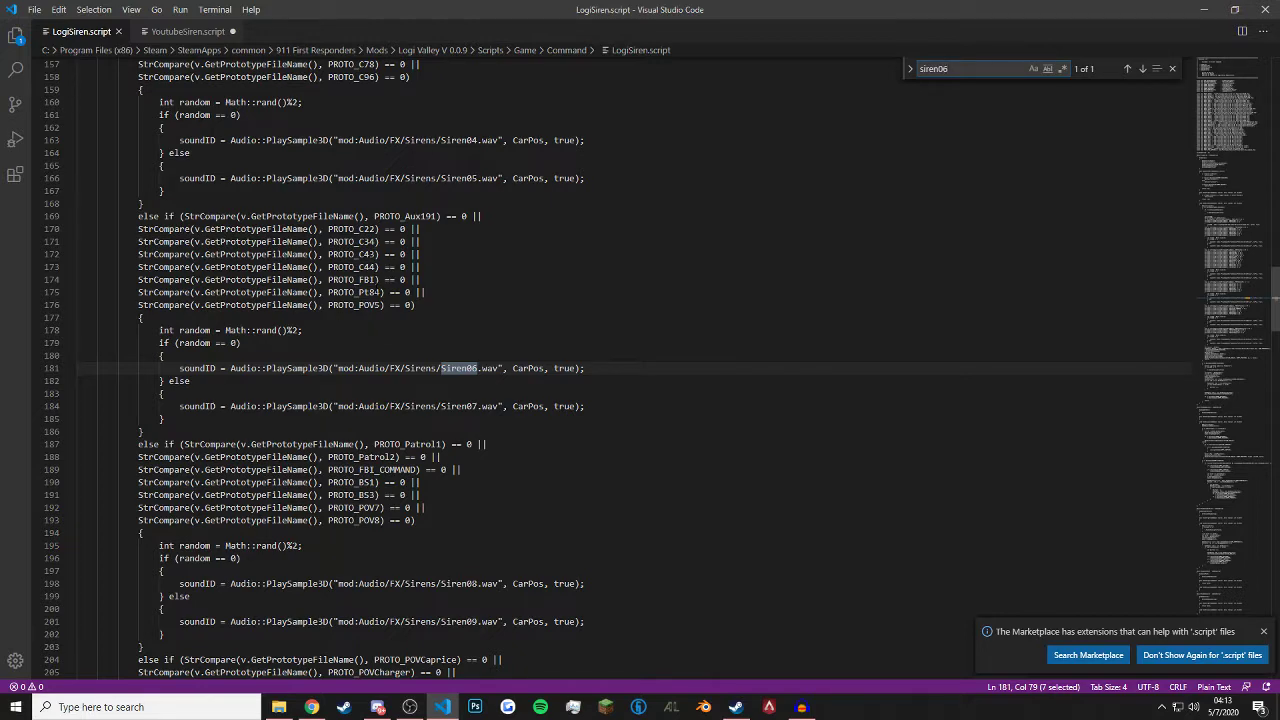
Step: Minimize VS Code, play the audio library video in Chrome, and launch 911: First Responders
left_click(1203, 9)
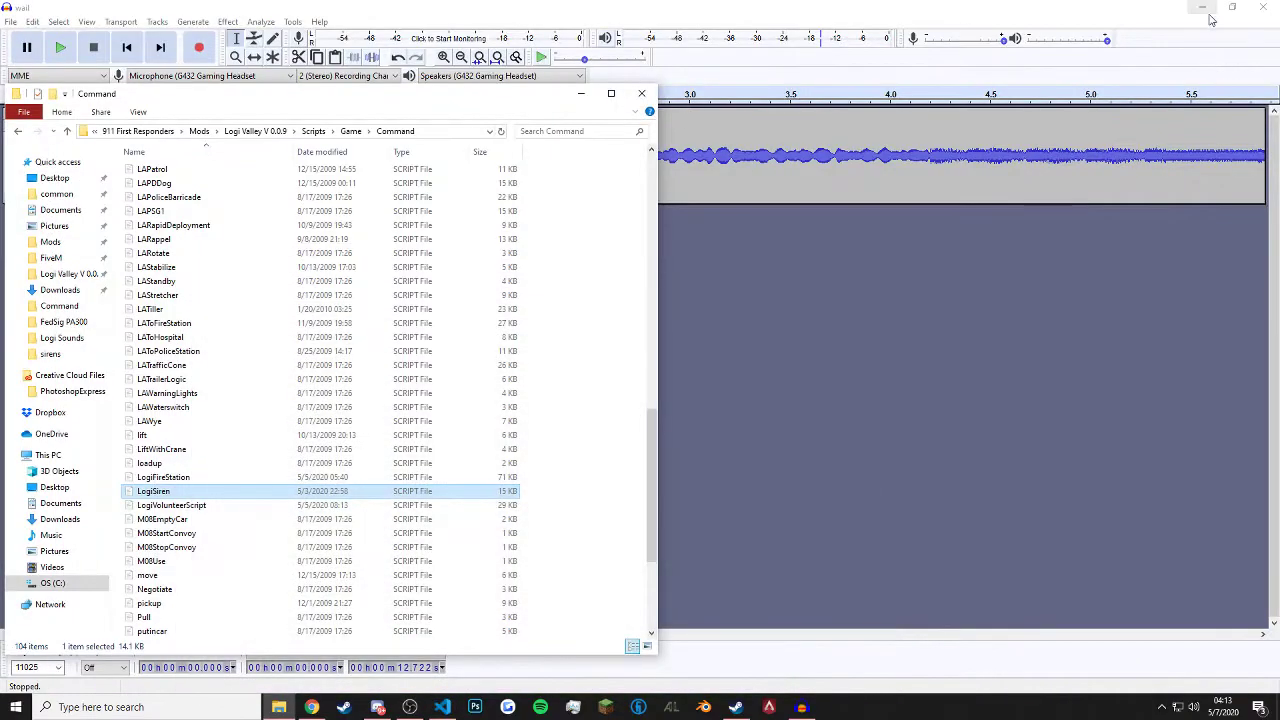
left_click(1203, 9)
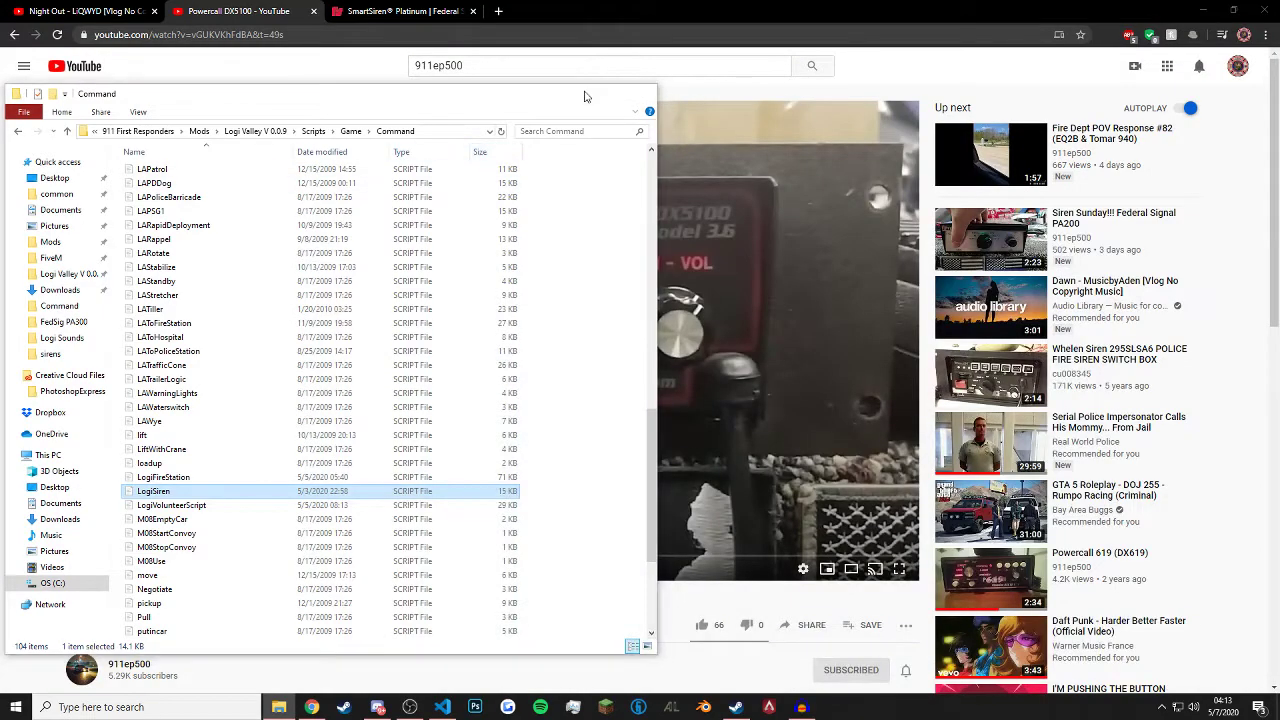
left_click(272, 34)
key("ctrl+shift+Tab")
left_click(675, 303)
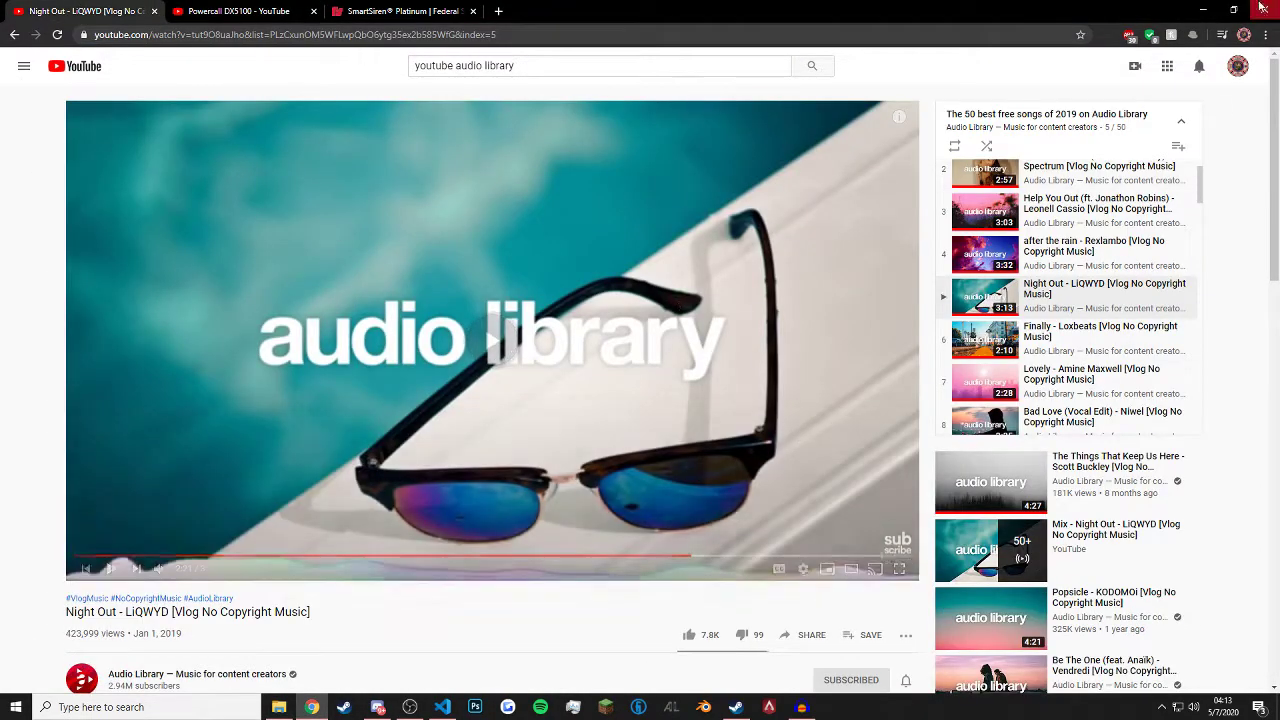
left_click(1203, 9)
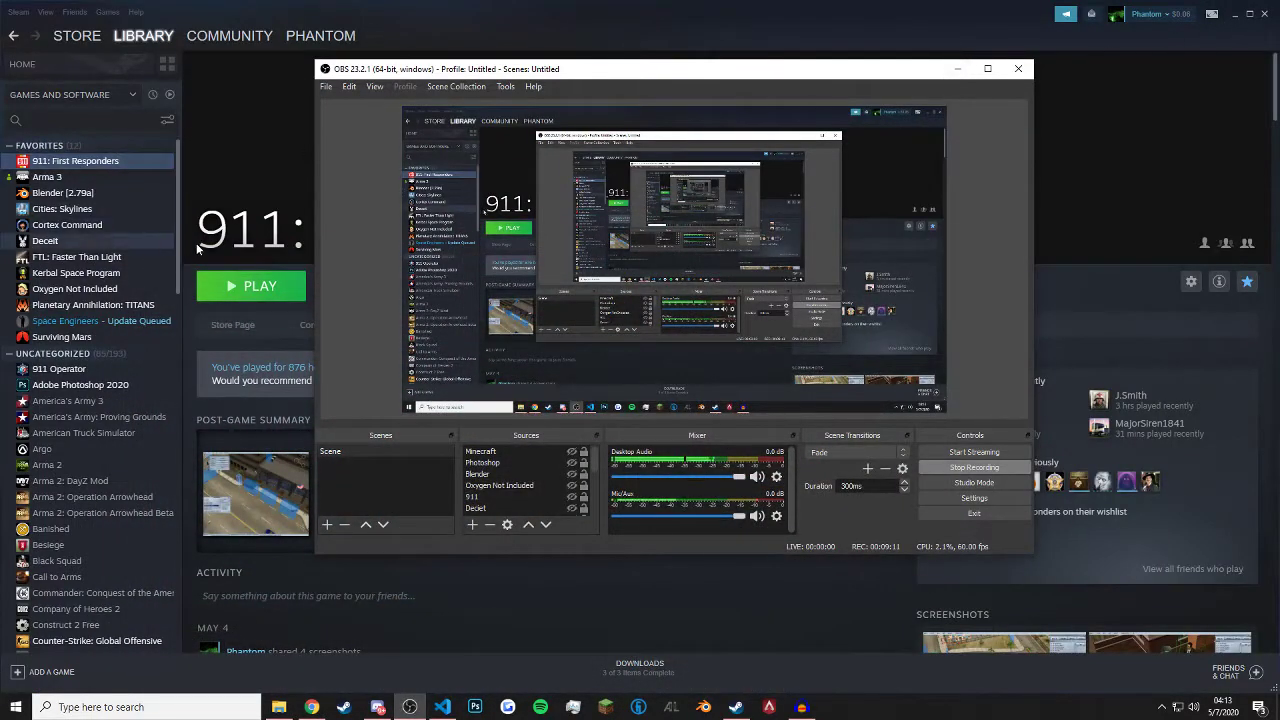
left_click(220, 288)
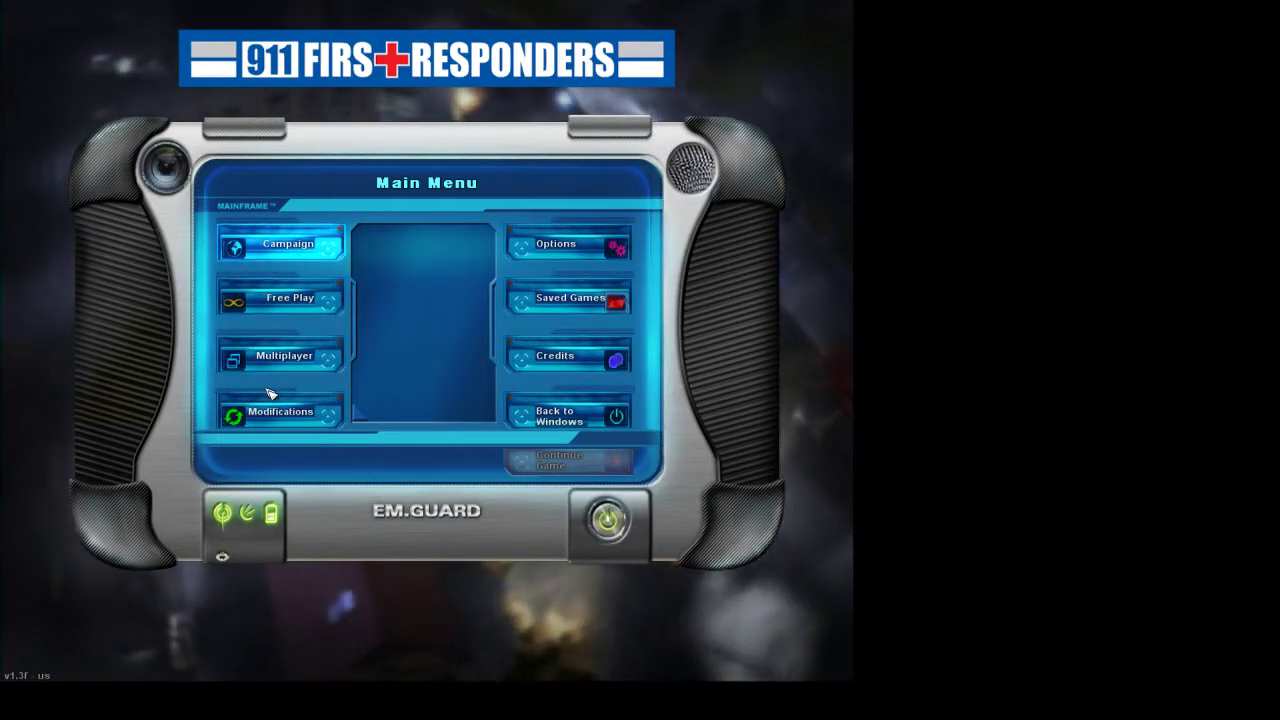
Step: Choose Logi Valley Modification V 0.0.9 from the Modifications list and load it
left_click(272, 410)
scroll(358, 350, "down", 2)
scroll(358, 350, "down", 2)
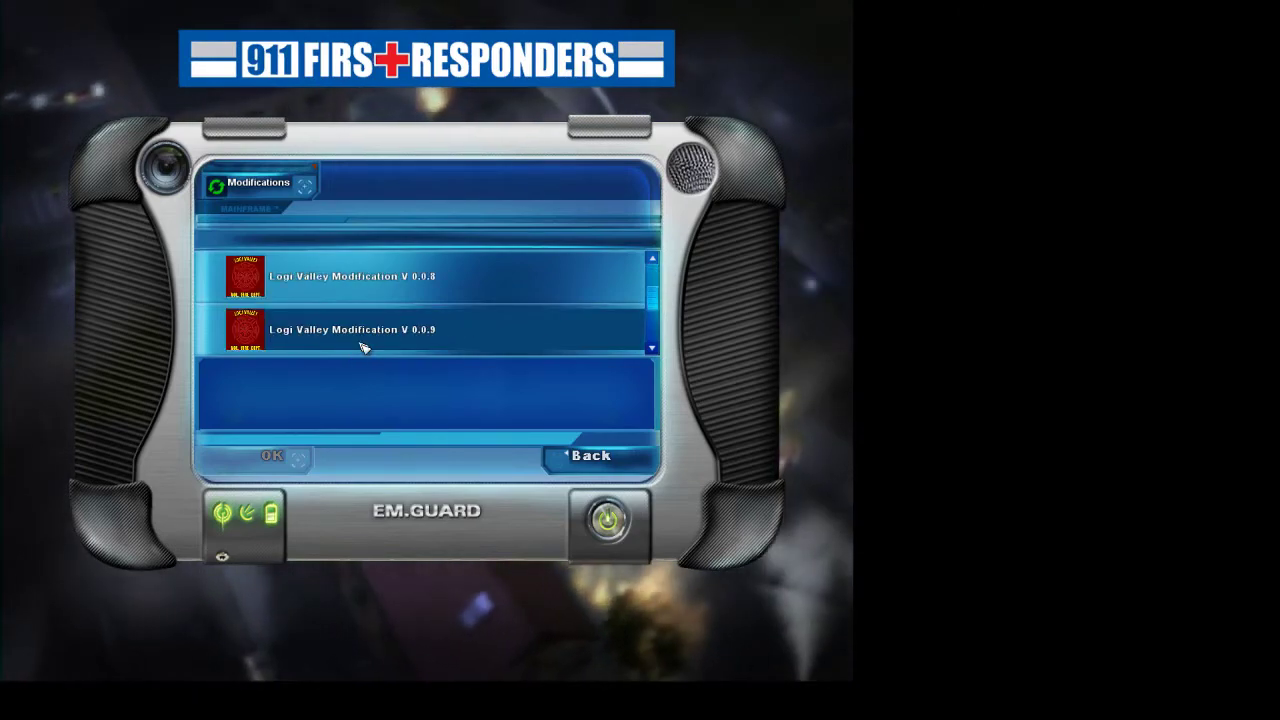
left_click(363, 347)
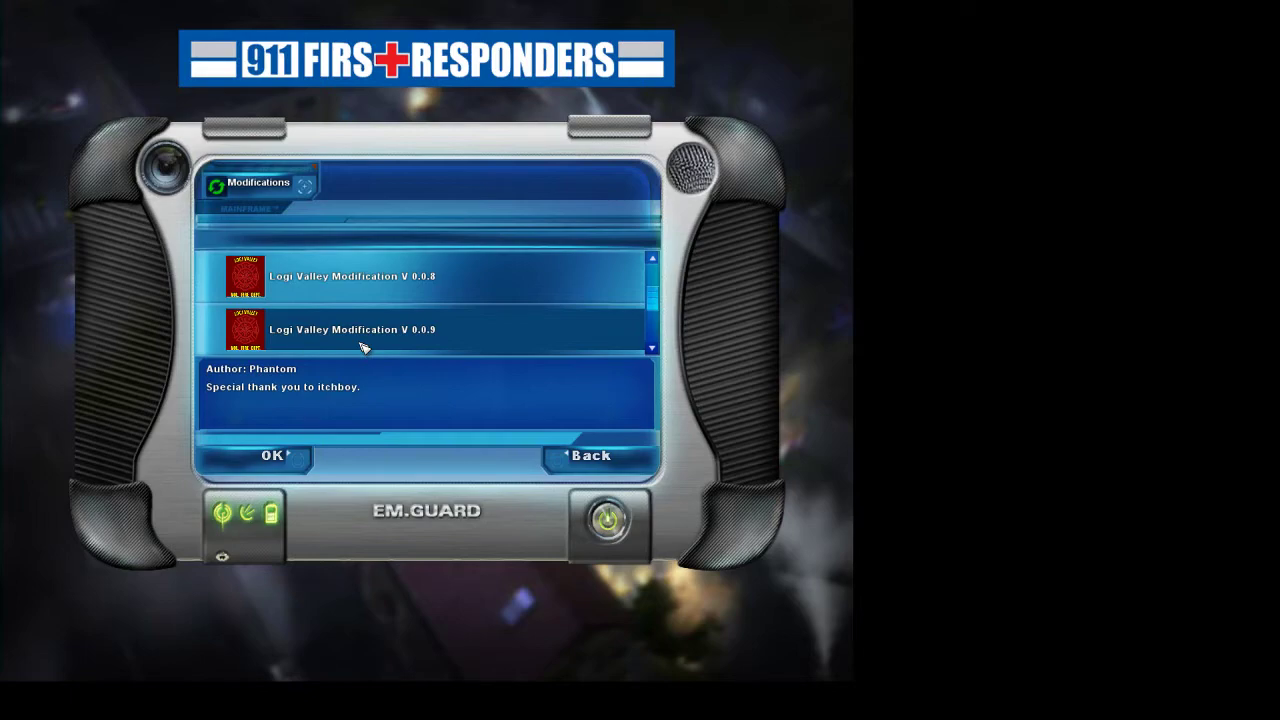
key("Escape")
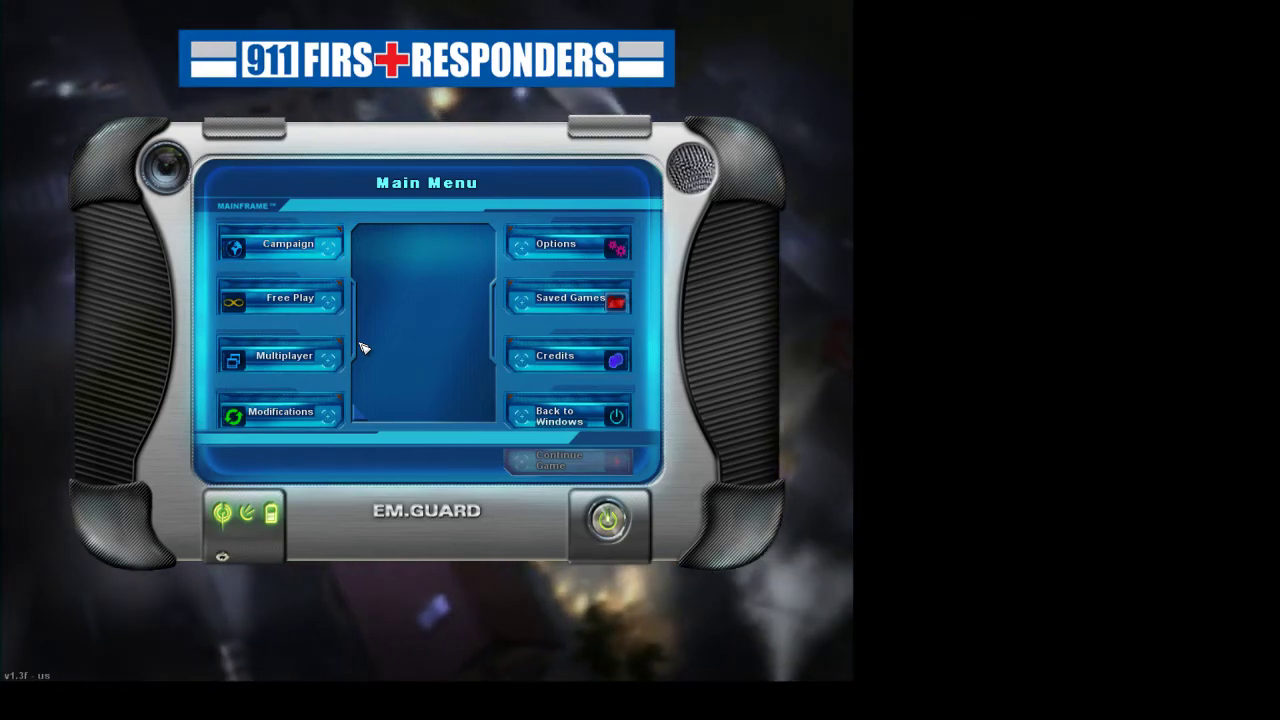
Step: Start an endless Free Play game and box-select the units near the road
left_click(285, 306)
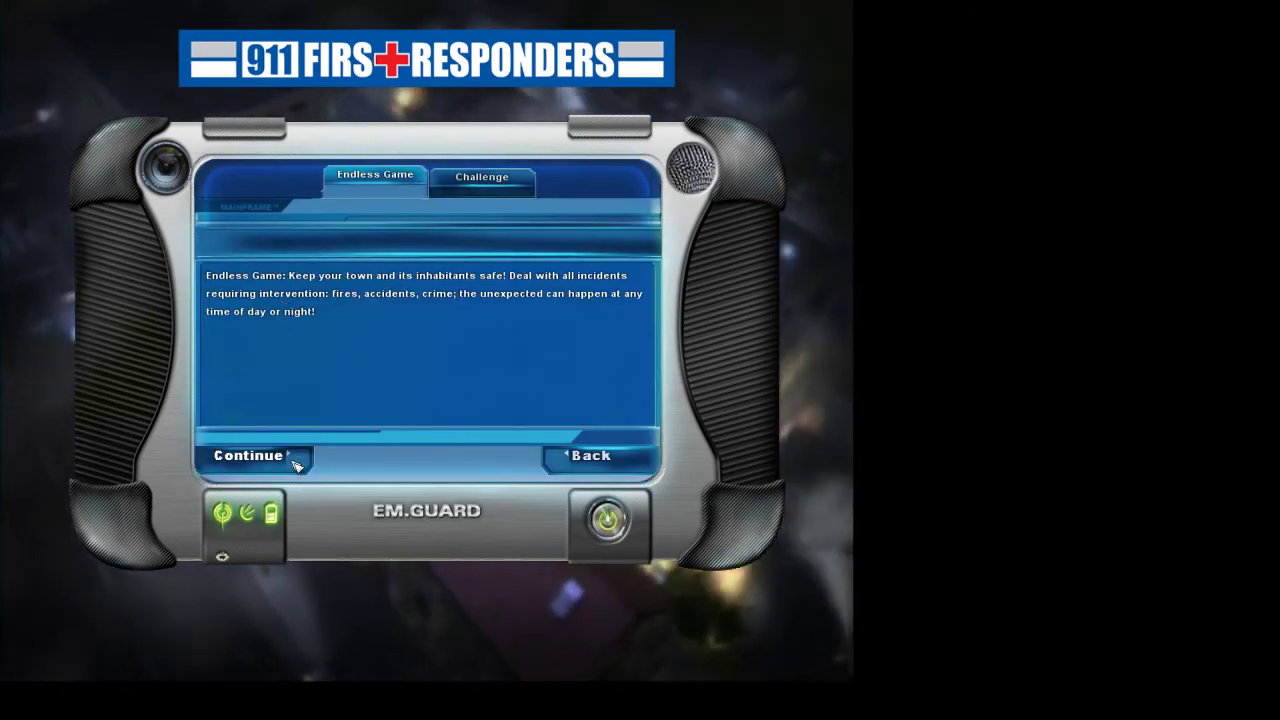
left_click(300, 455)
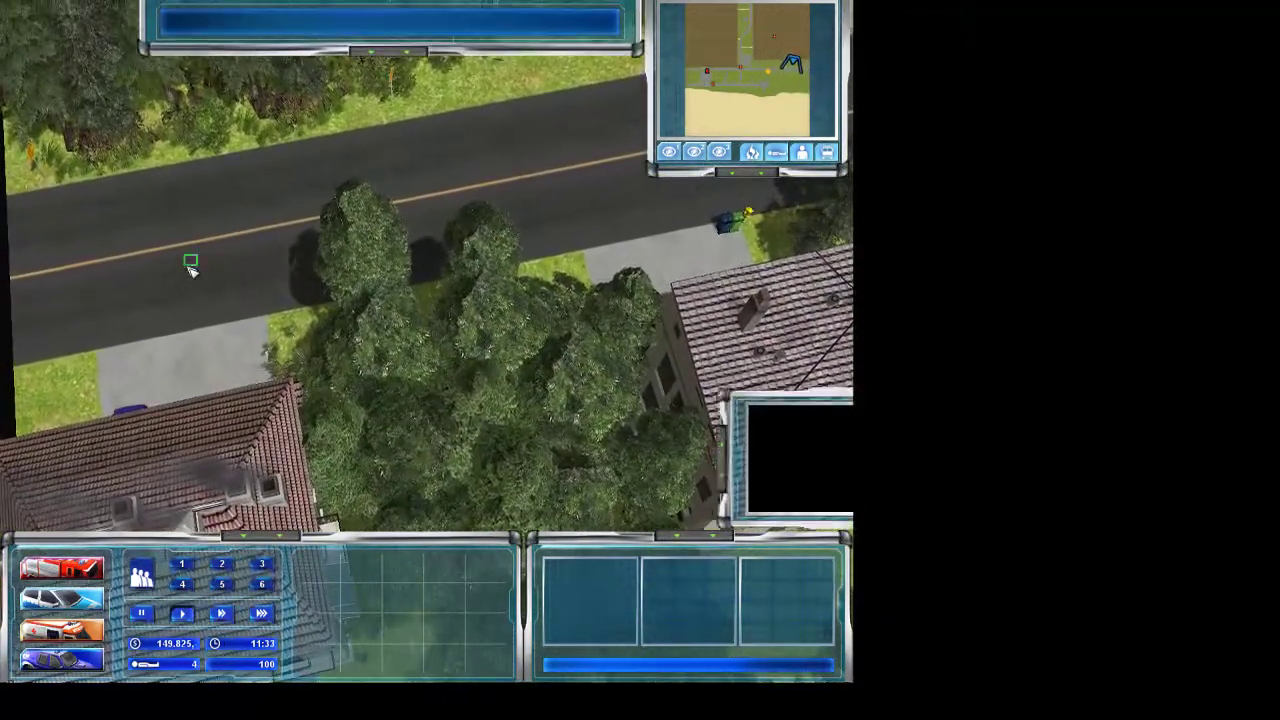
left_click_drag(189, 264, 51, 366)
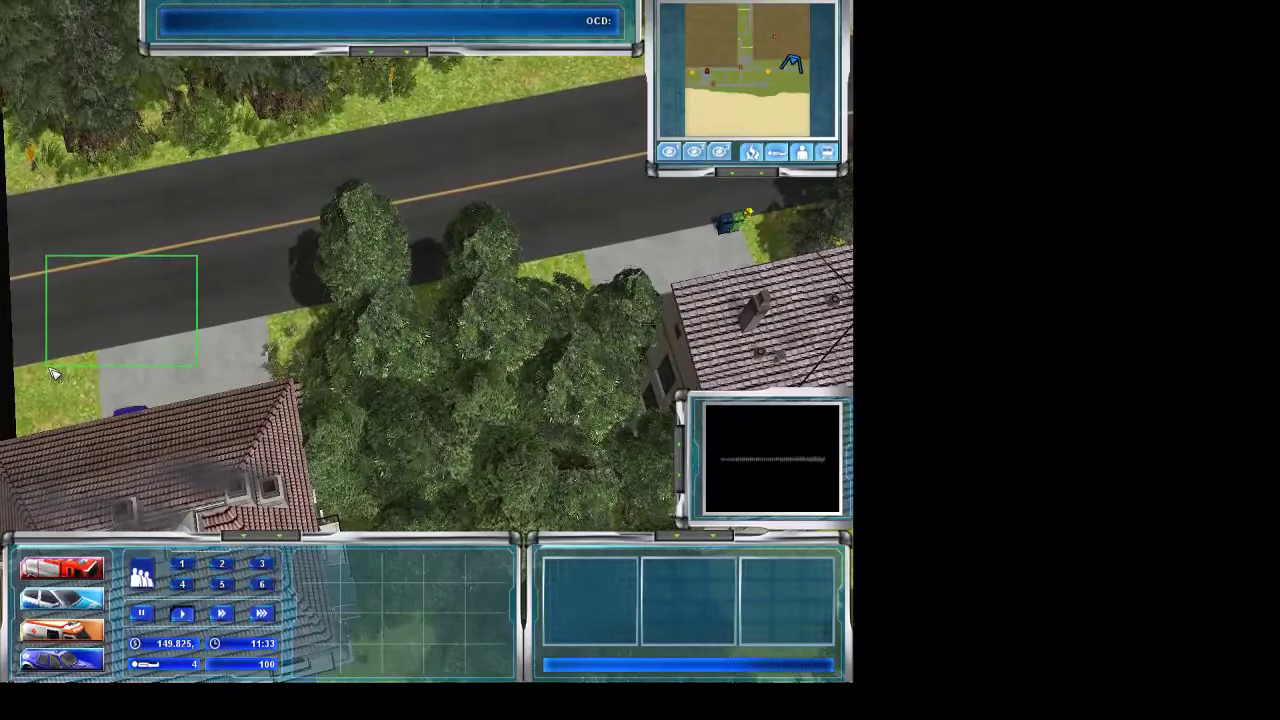
left_click_drag(372, 250, 268, 378)
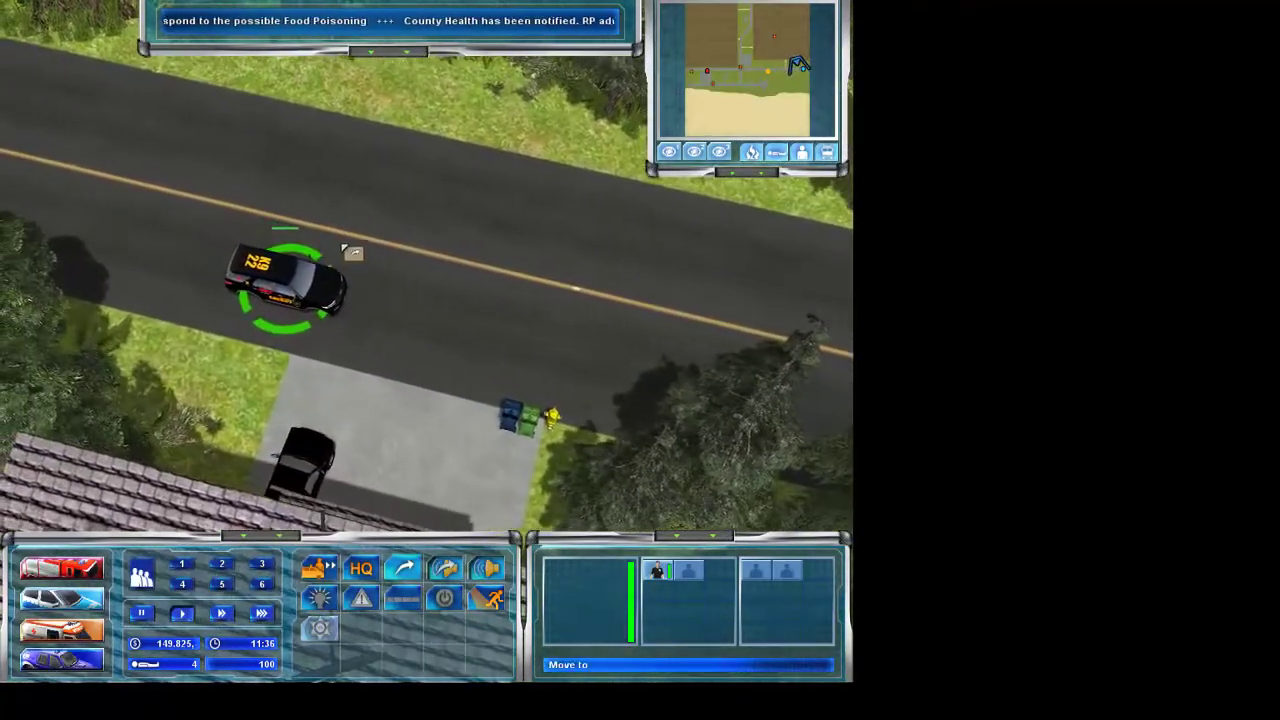
left_click(203, 272)
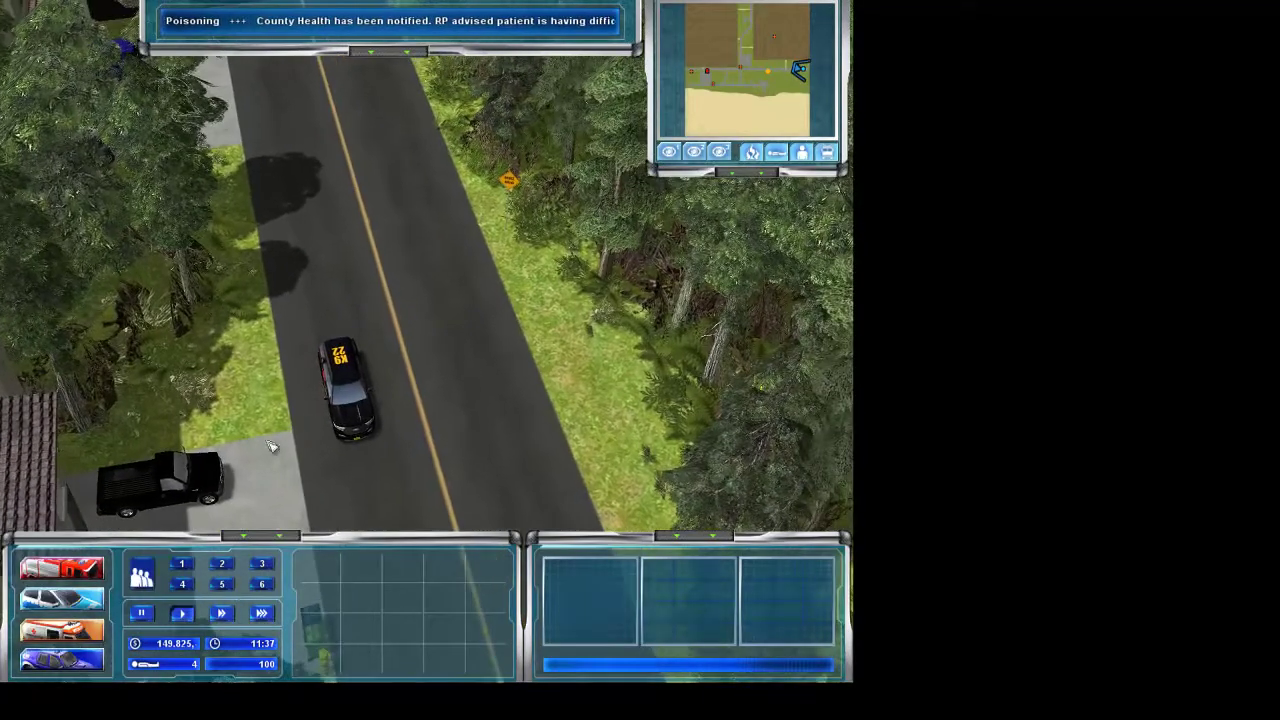
Step: Select the K9 police car, view it by the house and road, then pause
left_click_drag(300, 337, 571, 429)
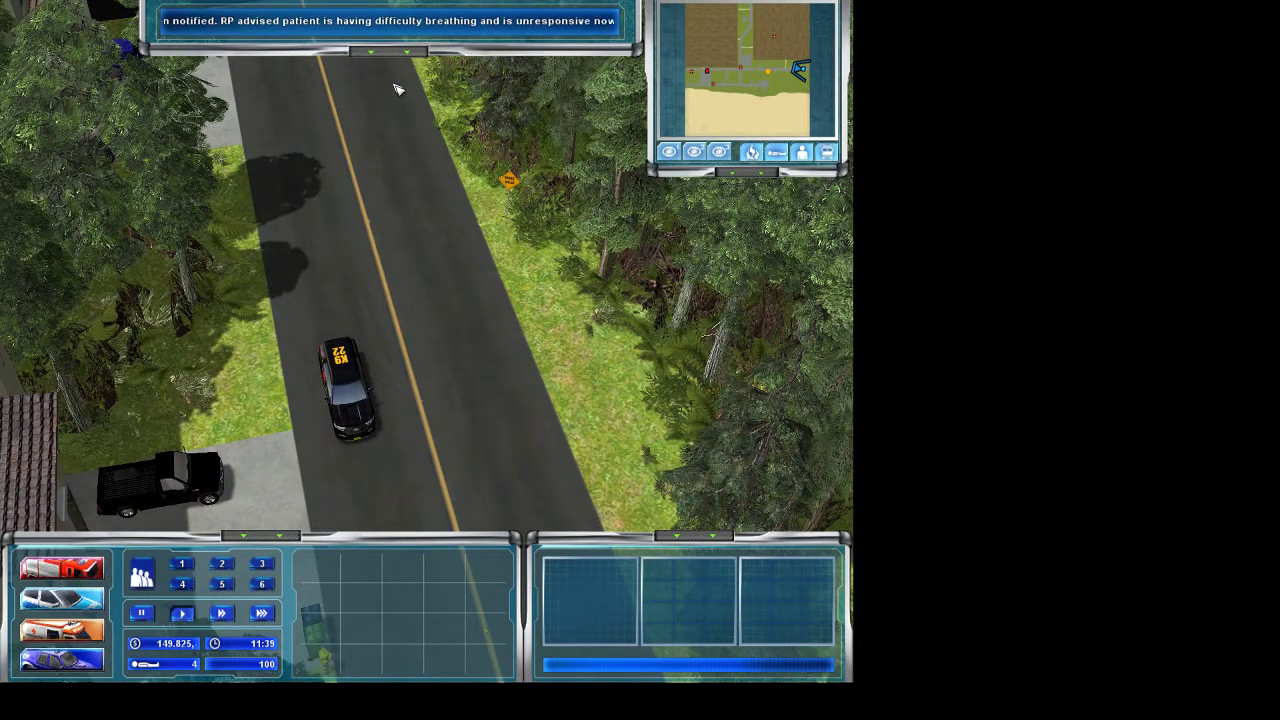
left_click(350, 362)
mouse_move(197, 516)
left_mouse_down()
mouse_move(465, 404)
mouse_move(331, 377)
left_mouse_up()
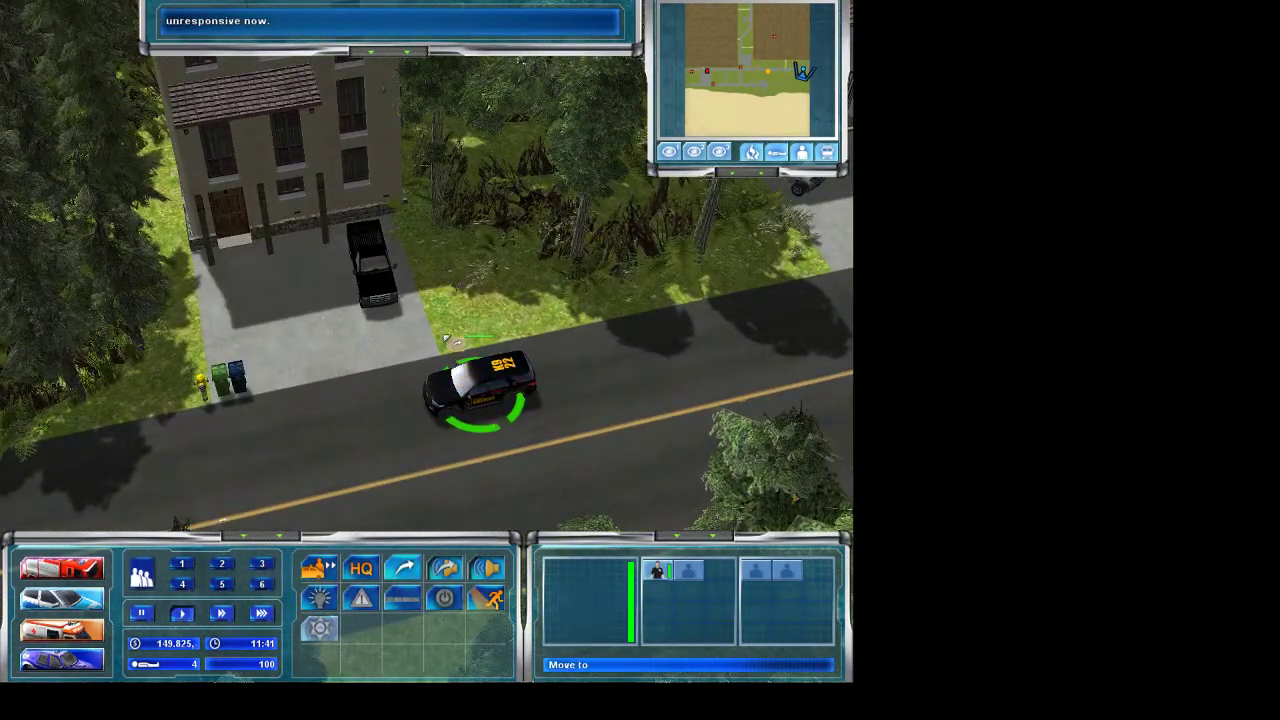
left_click(490, 332)
left_click_drag(517, 317, 488, 328)
scroll(490, 331, "up", 1)
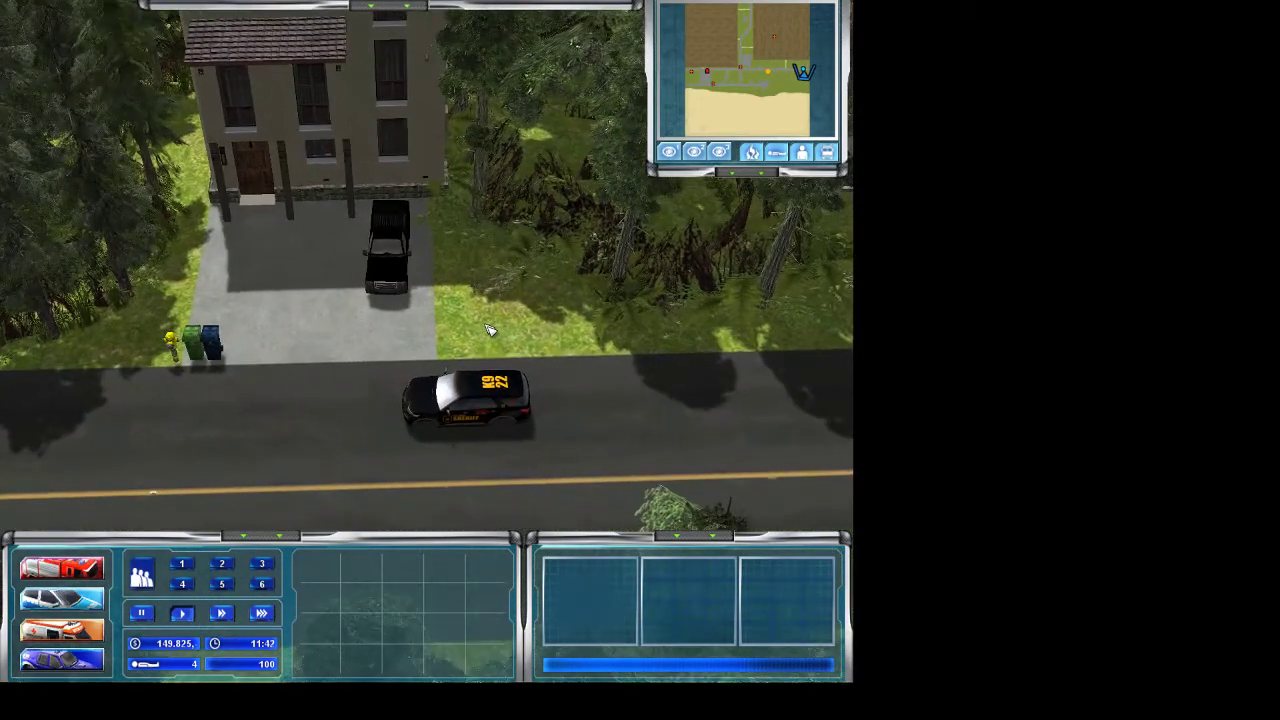
scroll(491, 334, "up", 1)
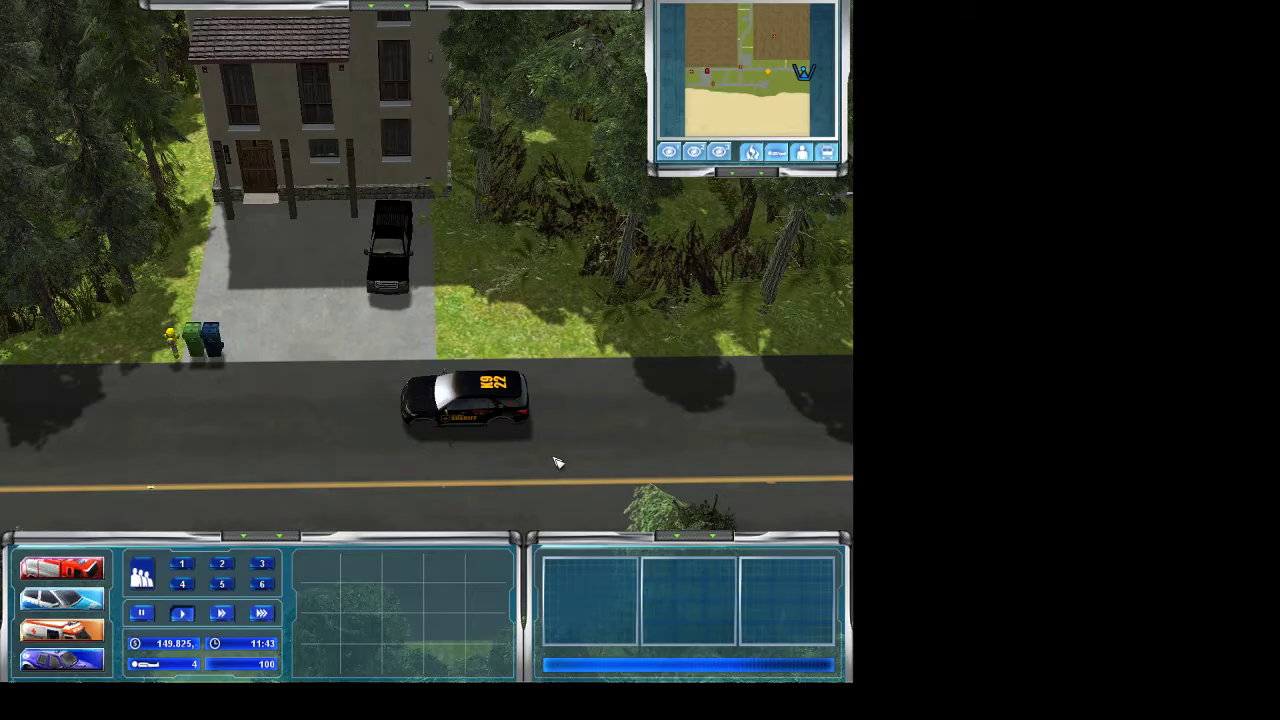
key("Escape")
Step: Confirm leaving the mission, then bring Audacity and the OBS recorder to the front
left_click(443, 413)
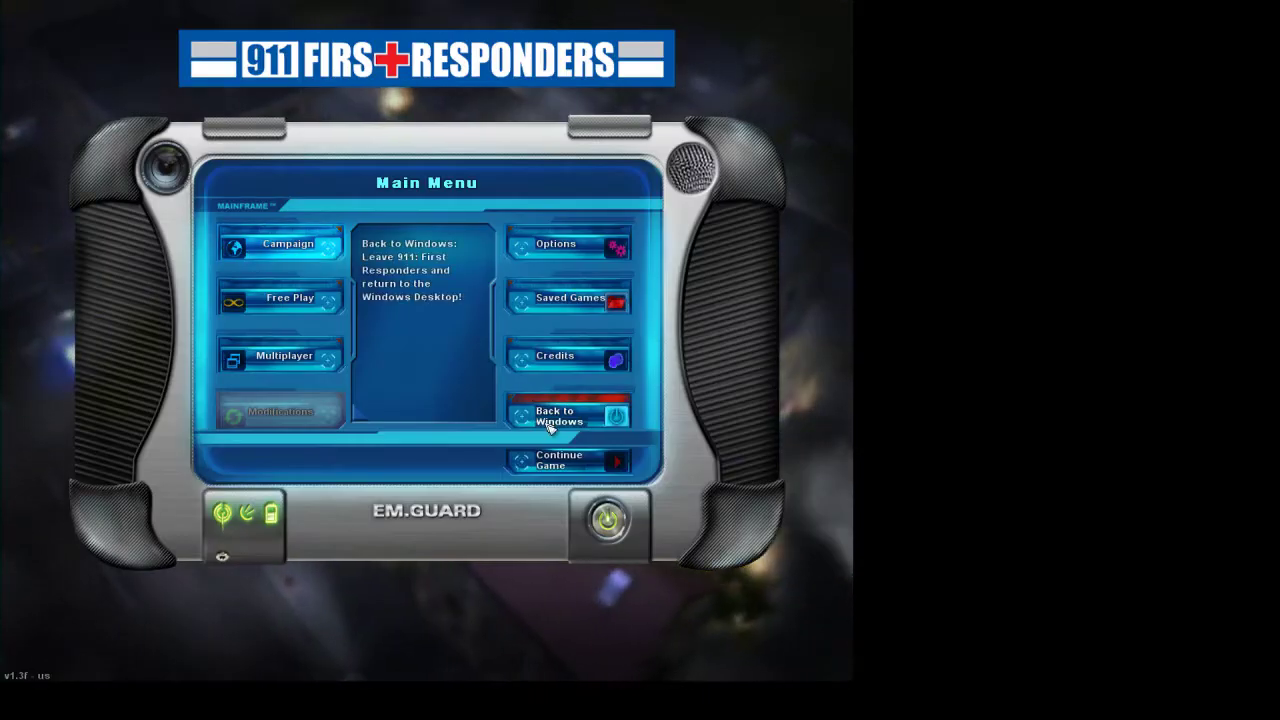
left_click(557, 414)
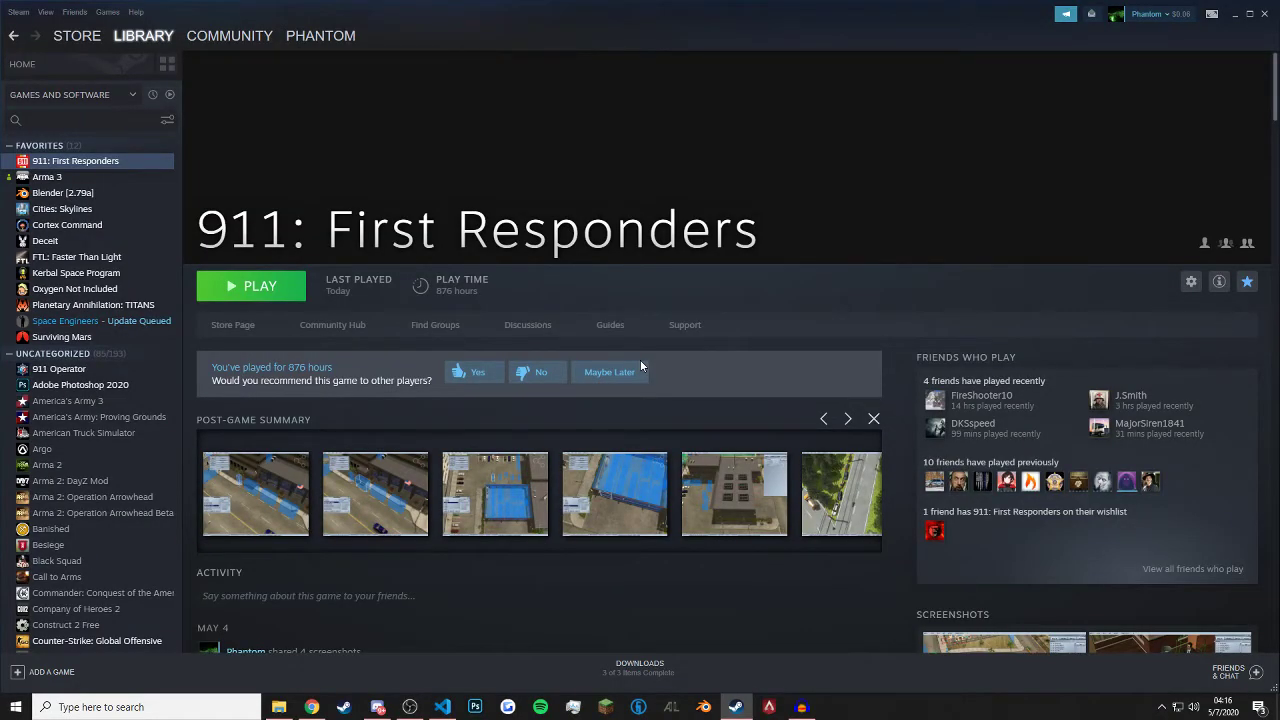
mouse_move(734, 494)
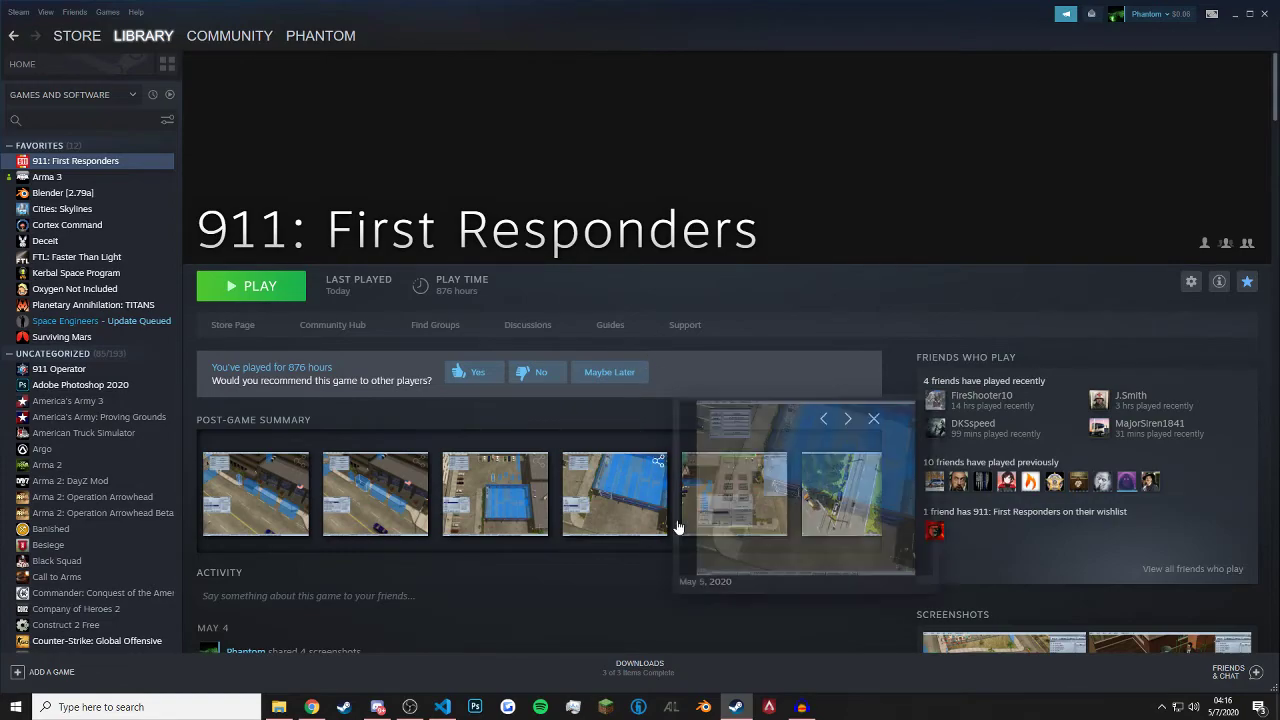
left_click(801, 707)
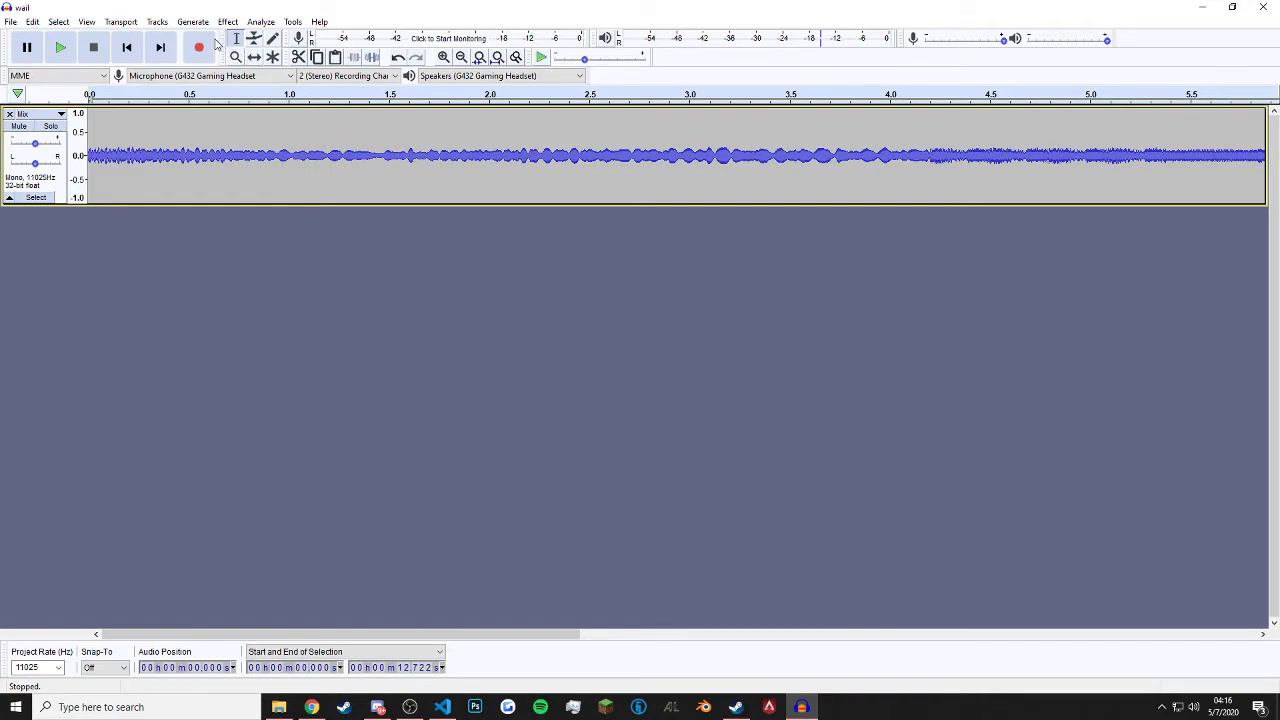
left_click(410, 707)
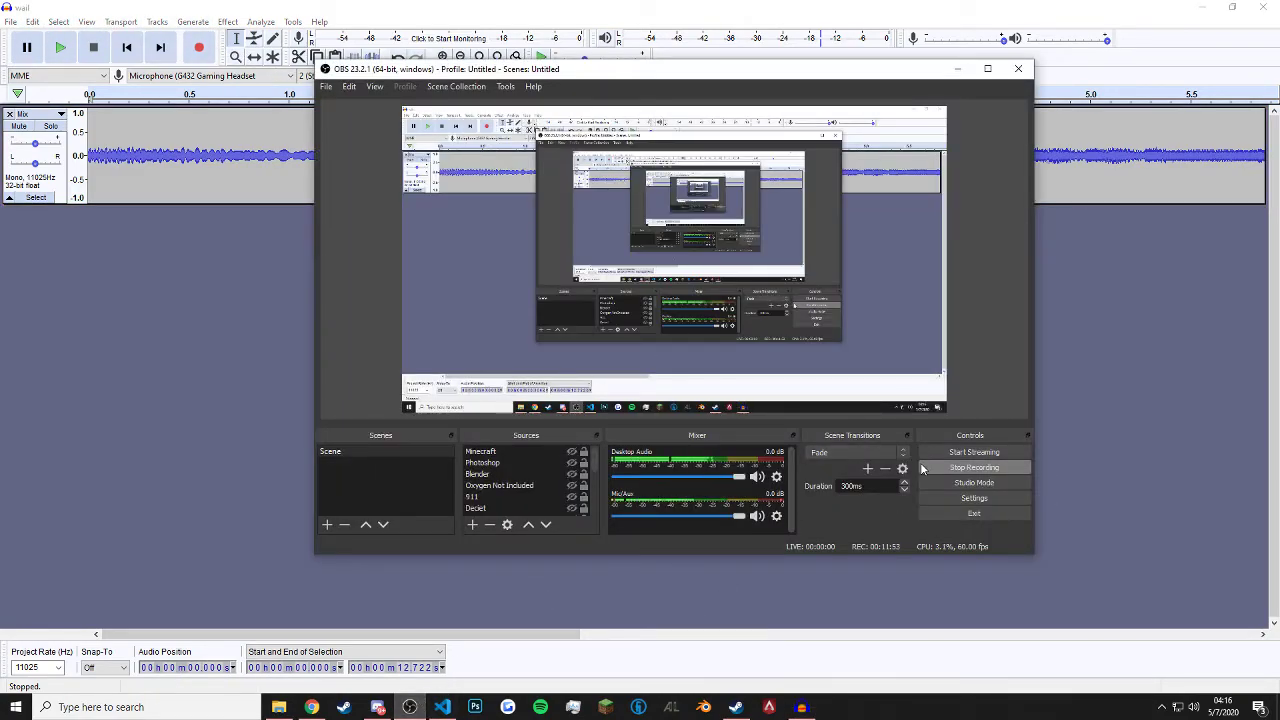